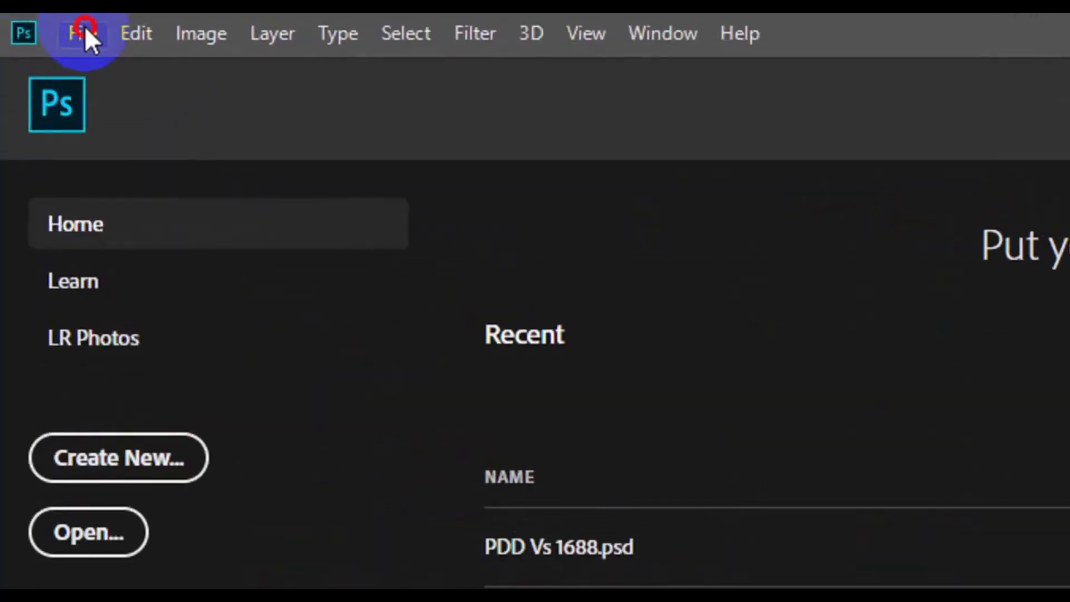
# Step: Create a landscape document named Fantastic Trifold Brochure, 11.691 x 8.267 inches at 300 pixels/inch, CMYK Color, 8 bit, white background
pyautogui.click(85, 28)
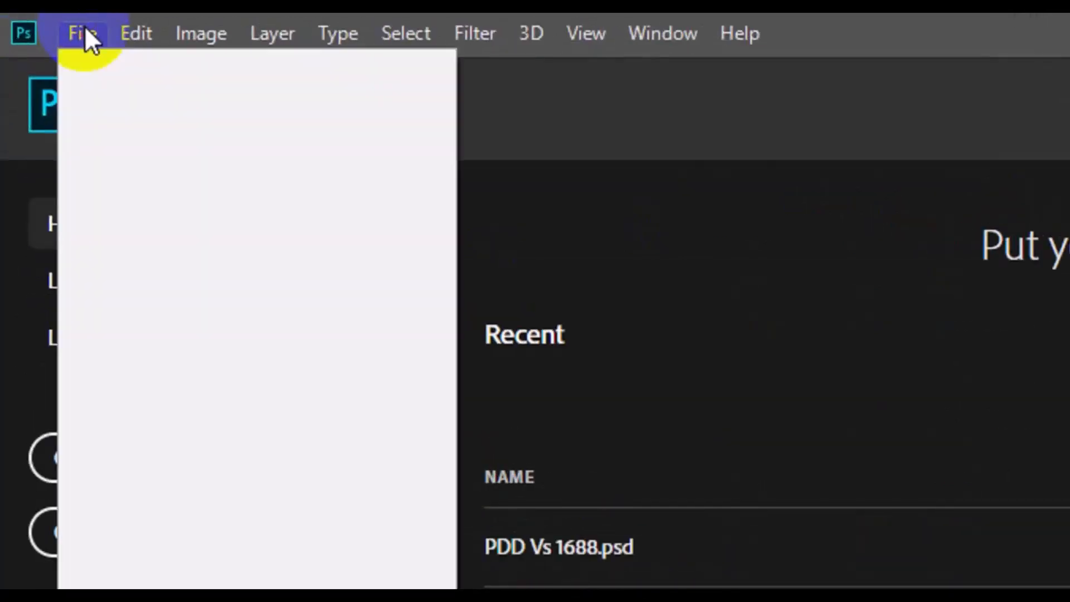
pyautogui.click(115, 68)
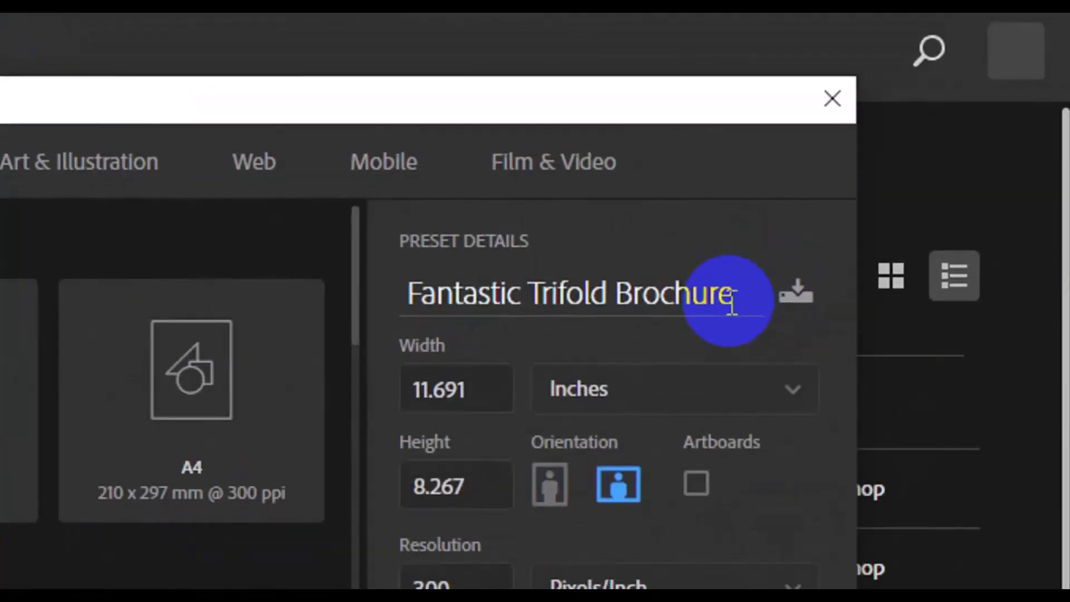
pyautogui.moveTo(734, 296); pyautogui.dragTo(403, 320)
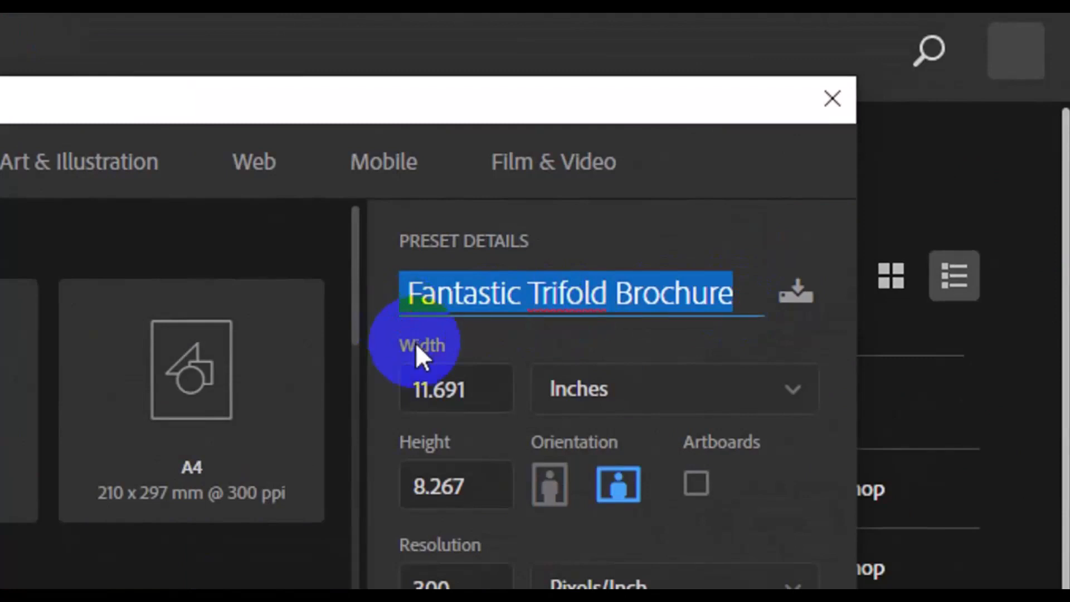
pyautogui.click(483, 385)
pyautogui.moveTo(483, 383); pyautogui.dragTo(375, 397)
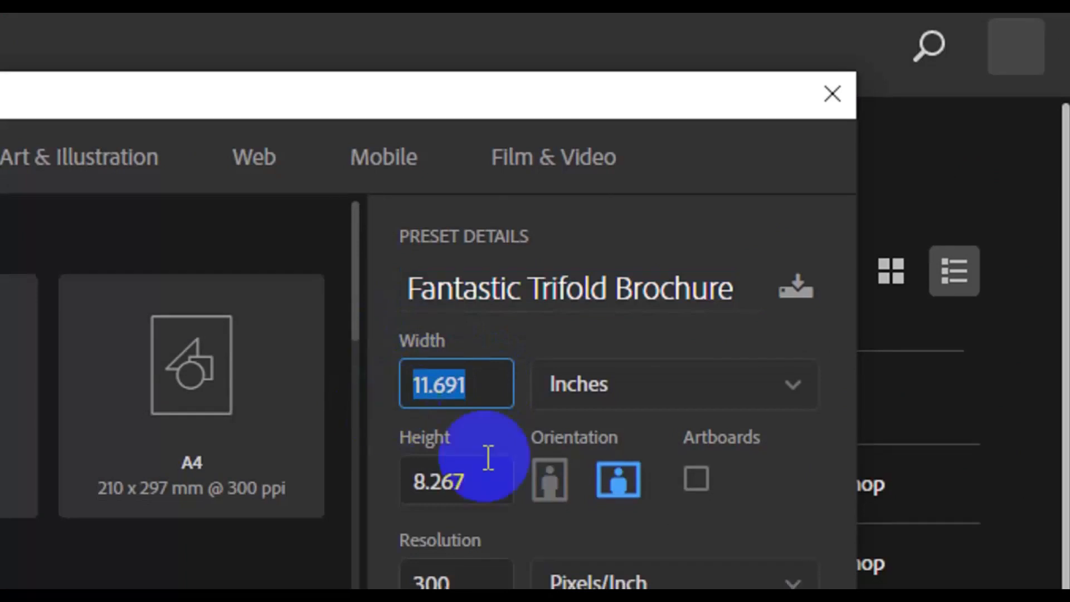
pyautogui.moveTo(503, 479); pyautogui.dragTo(424, 485)
pyautogui.moveTo(425, 447); pyautogui.dragTo(406, 450)
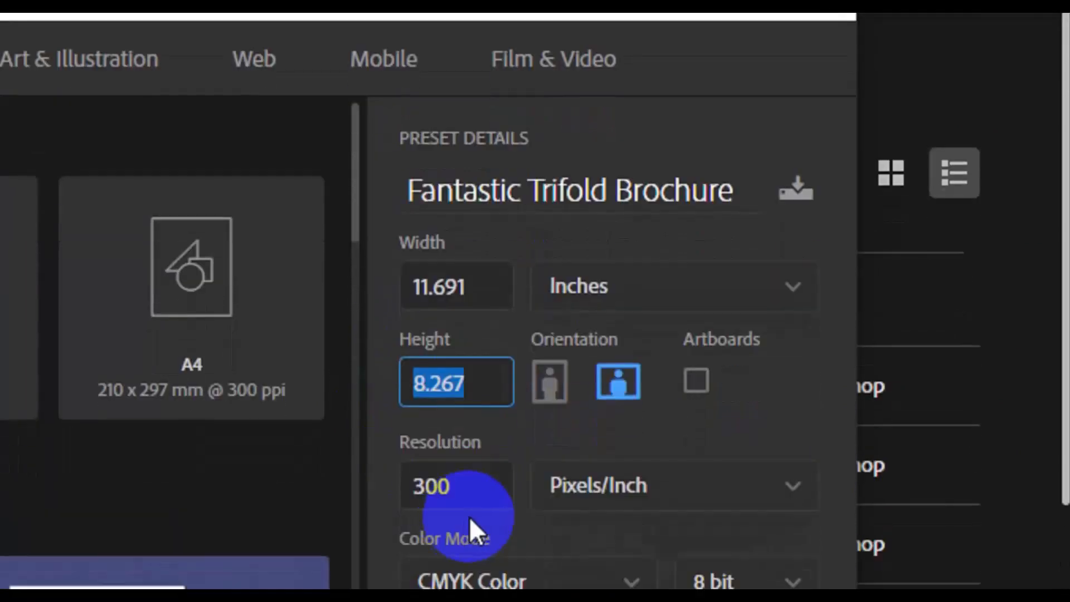
pyautogui.click(399, 553)
pyautogui.moveTo(400, 439); pyautogui.dragTo(393, 443)
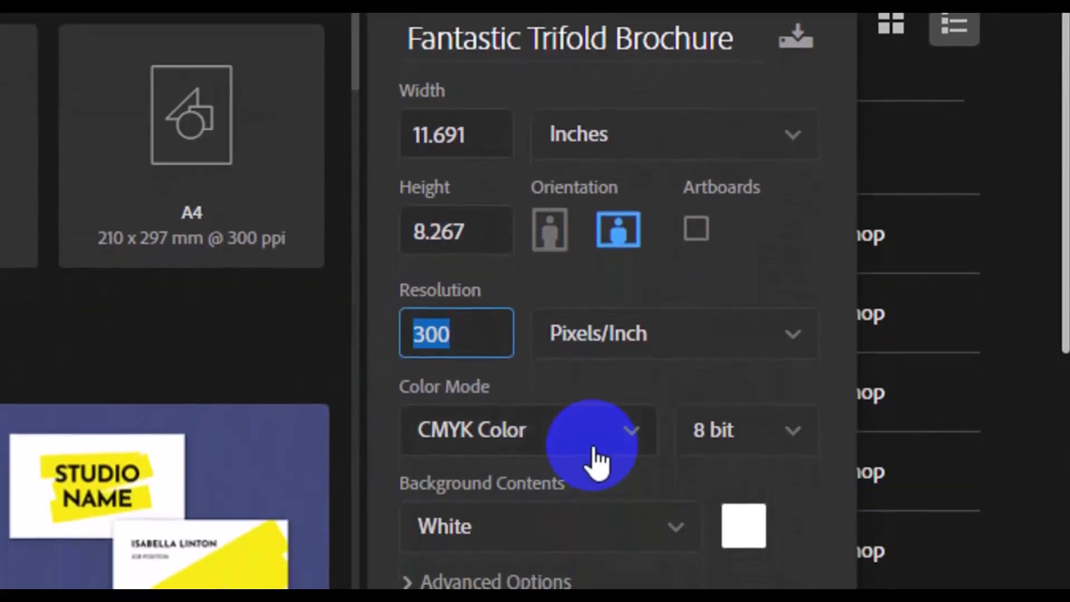
pyautogui.click(626, 527)
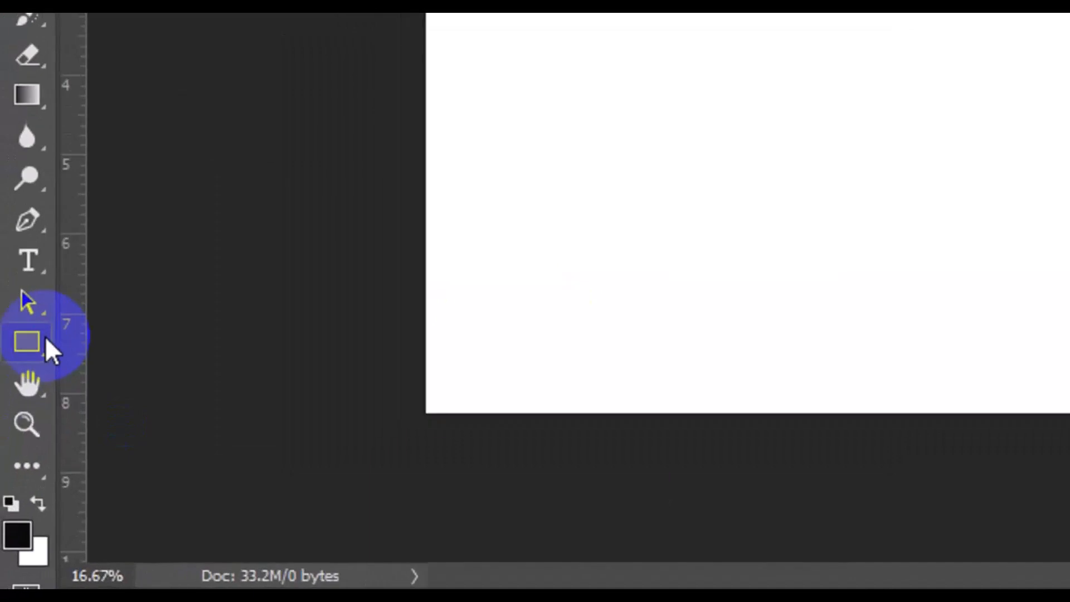
# Step: Set up the Rectangle Tool in Shape mode with a light gray fill
pyautogui.click(21, 463)
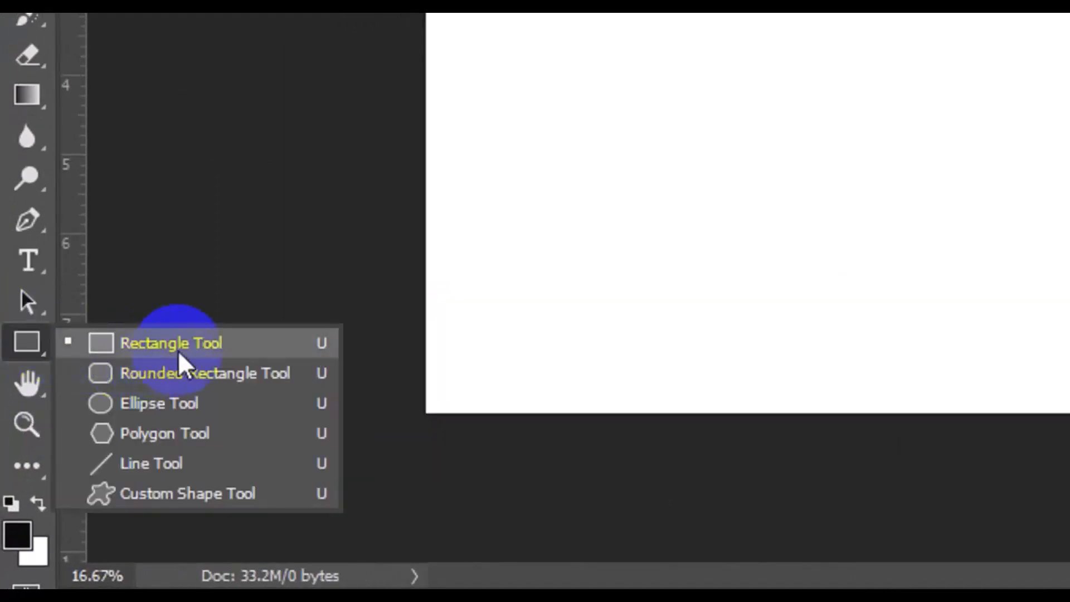
pyautogui.click(179, 350)
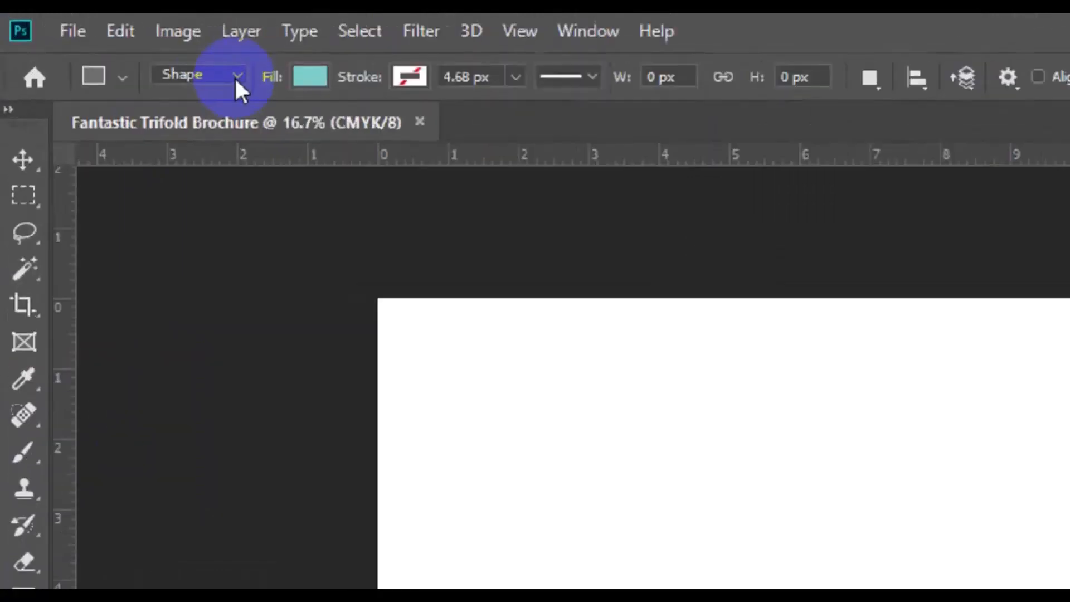
pyautogui.click(131, 50)
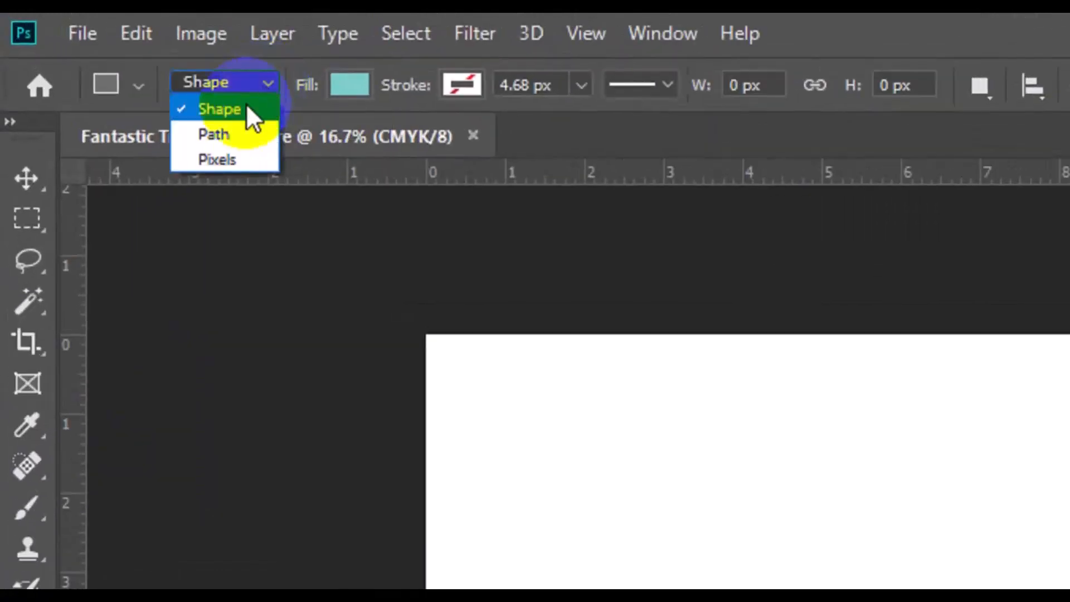
pyautogui.click(246, 106)
pyautogui.click(360, 89)
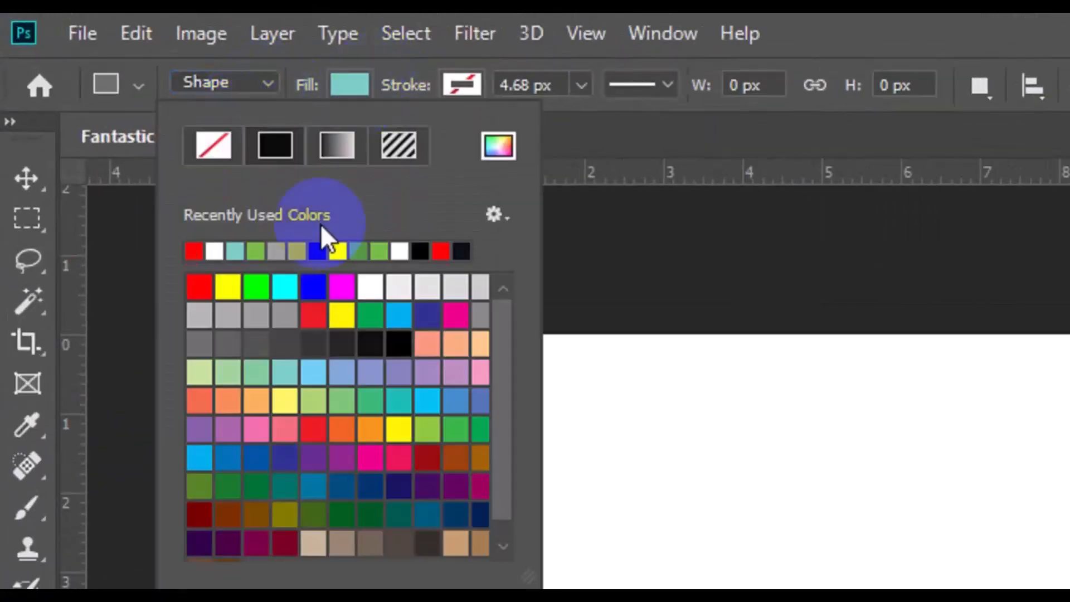
pyautogui.click(229, 312)
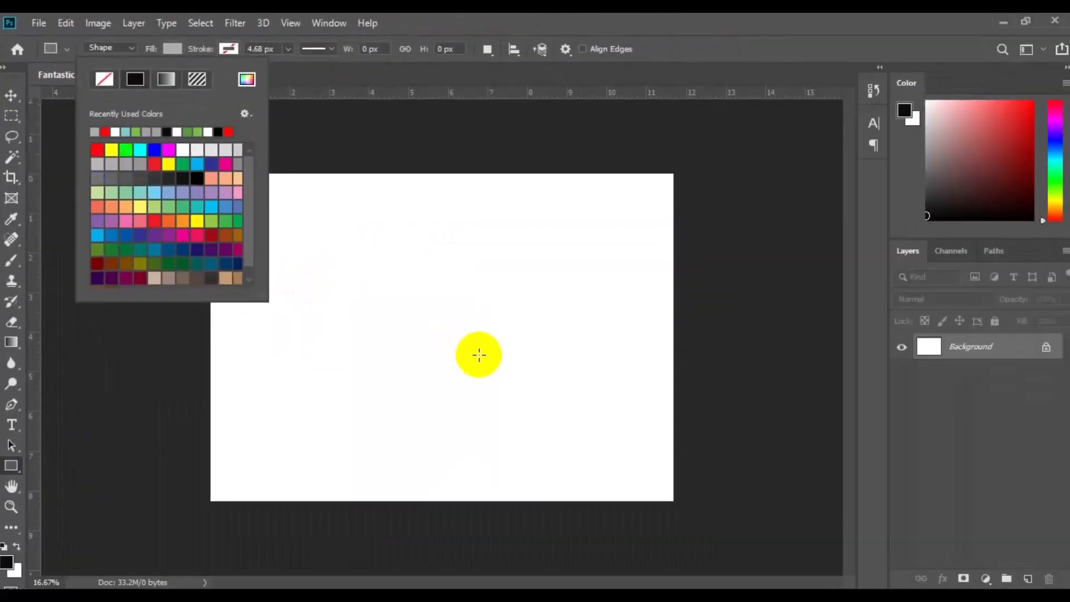
# Step: Create a rectangle on the canvas with a width of 3.897 inches and a height of 11.691 inches
pyautogui.click(444, 350)
pyautogui.click(449, 350)
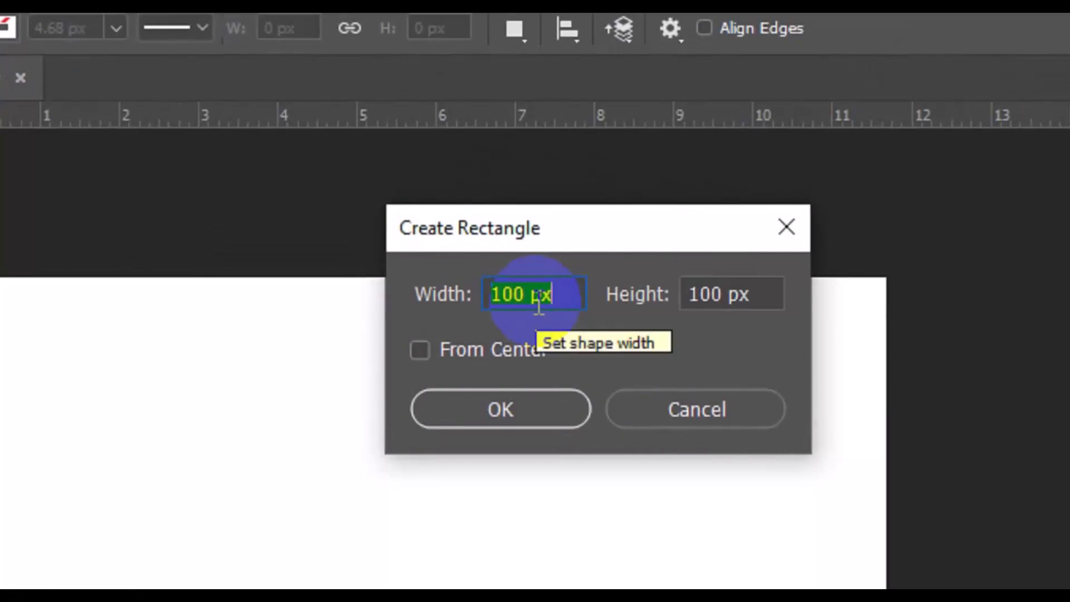
pyautogui.write('3.8')
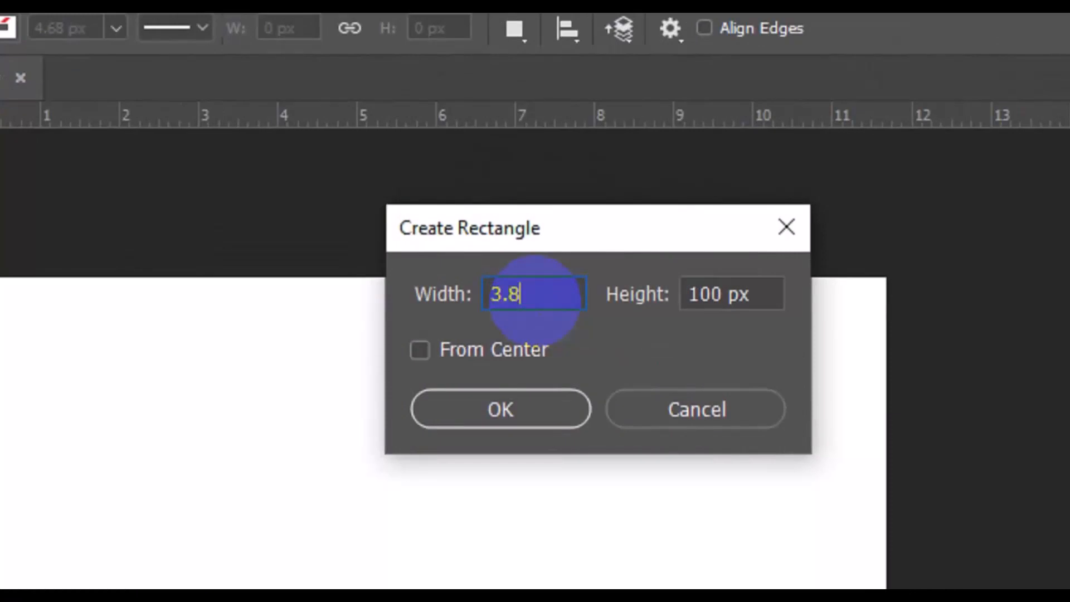
pyautogui.write('97inch')
pyautogui.click(703, 299)
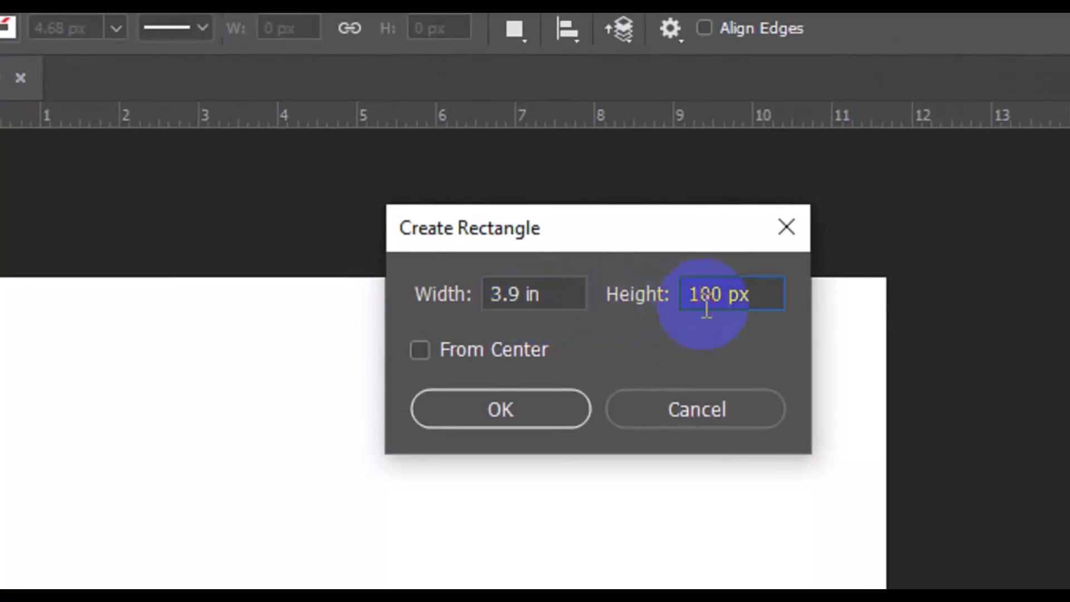
pyautogui.doubleClick(703, 306)
pyautogui.press('BackSpace')
pyautogui.write('11.691')
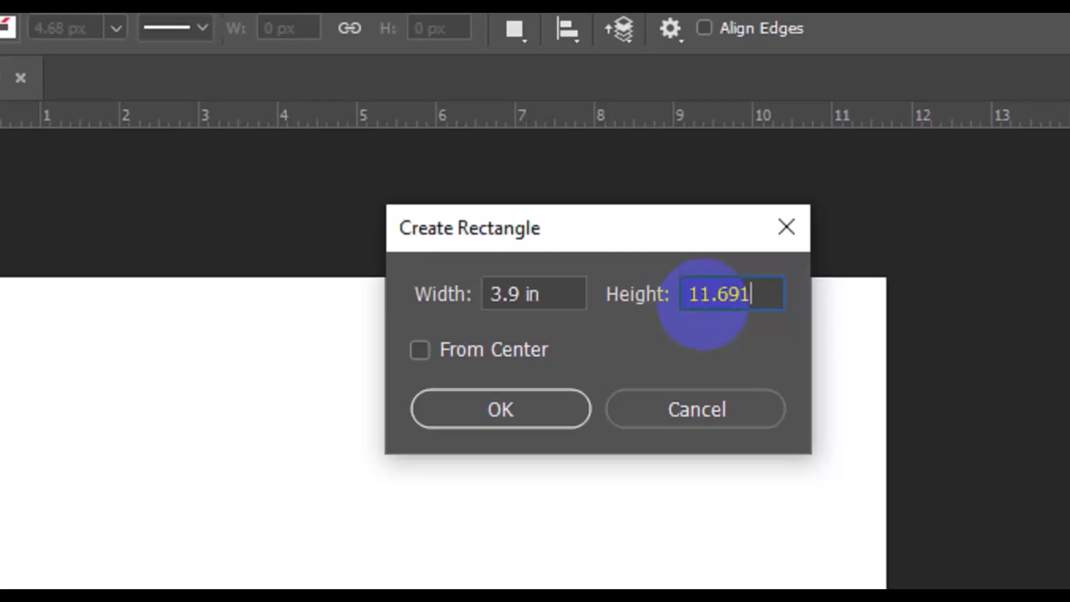
pyautogui.write('inch')
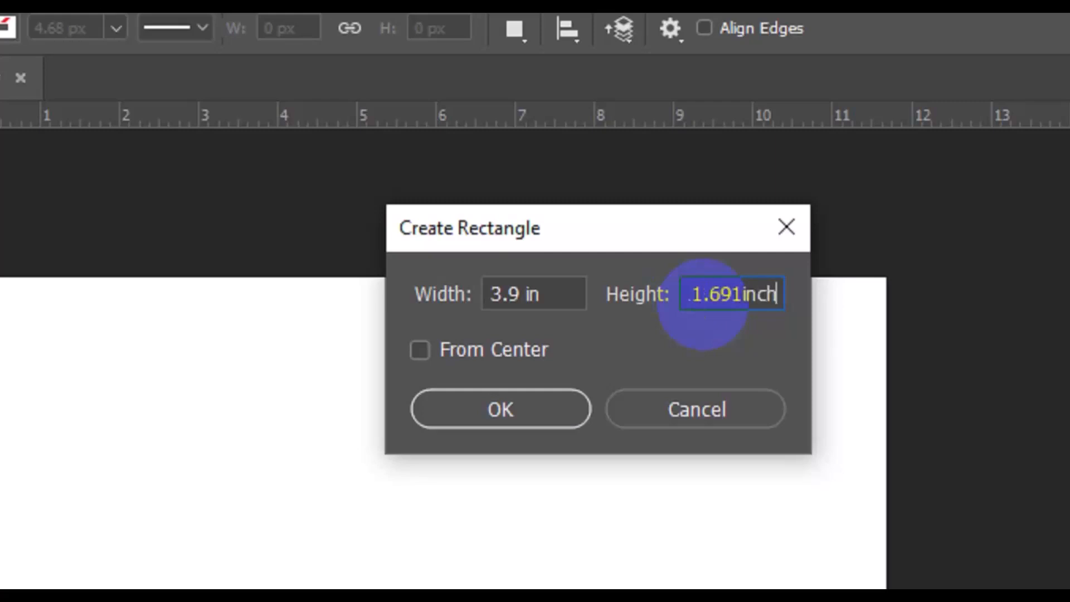
pyautogui.click(563, 294)
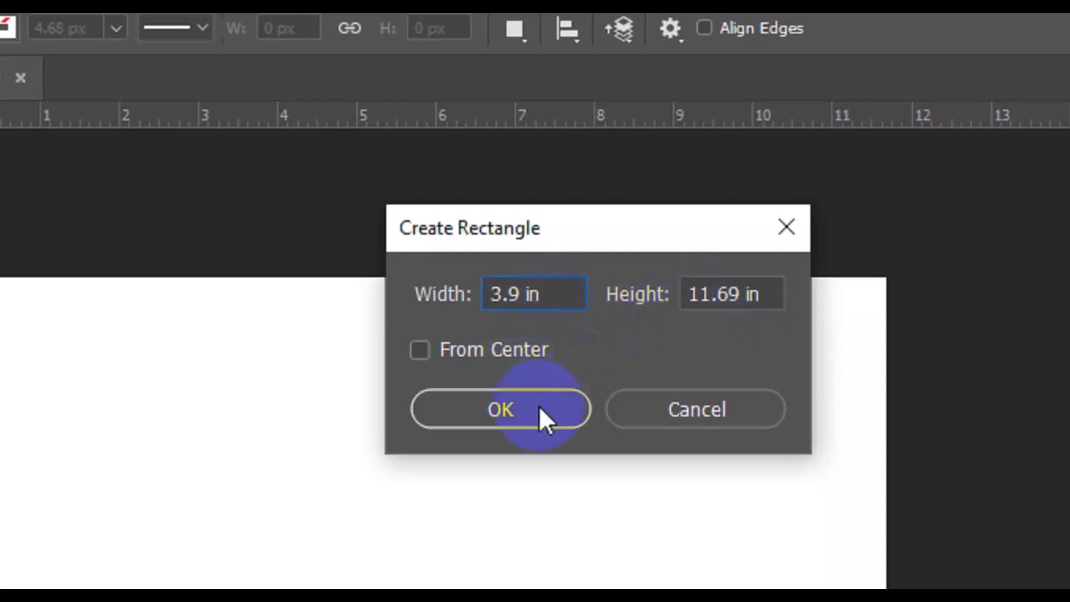
pyautogui.click(539, 406)
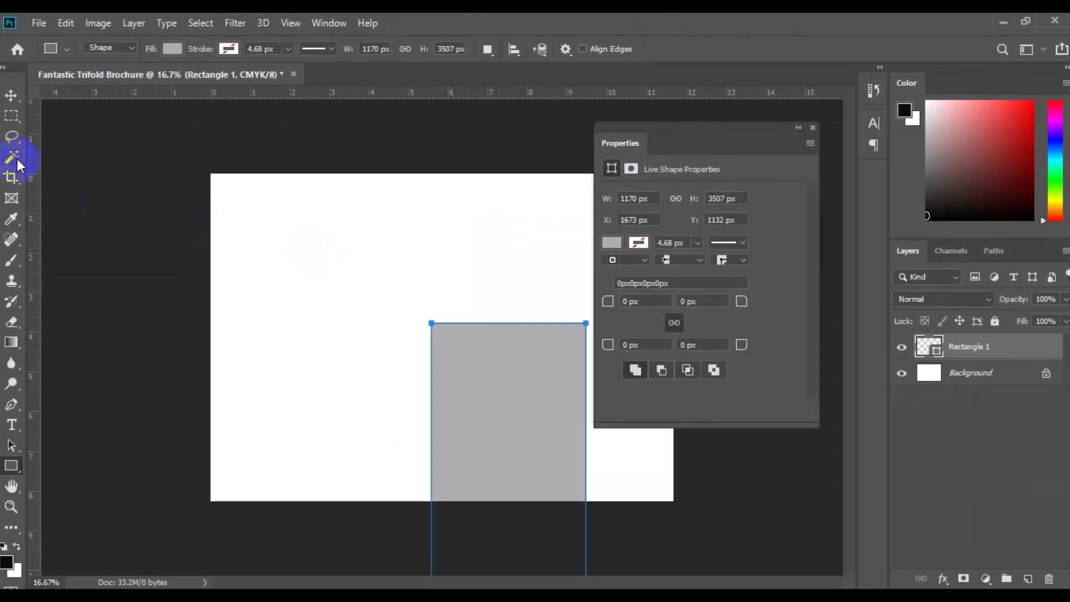
# Step: Center the gray rectangle horizontally and vertically on the whole canvas, clear the selection and close the shape properties
pyautogui.click(12, 98)
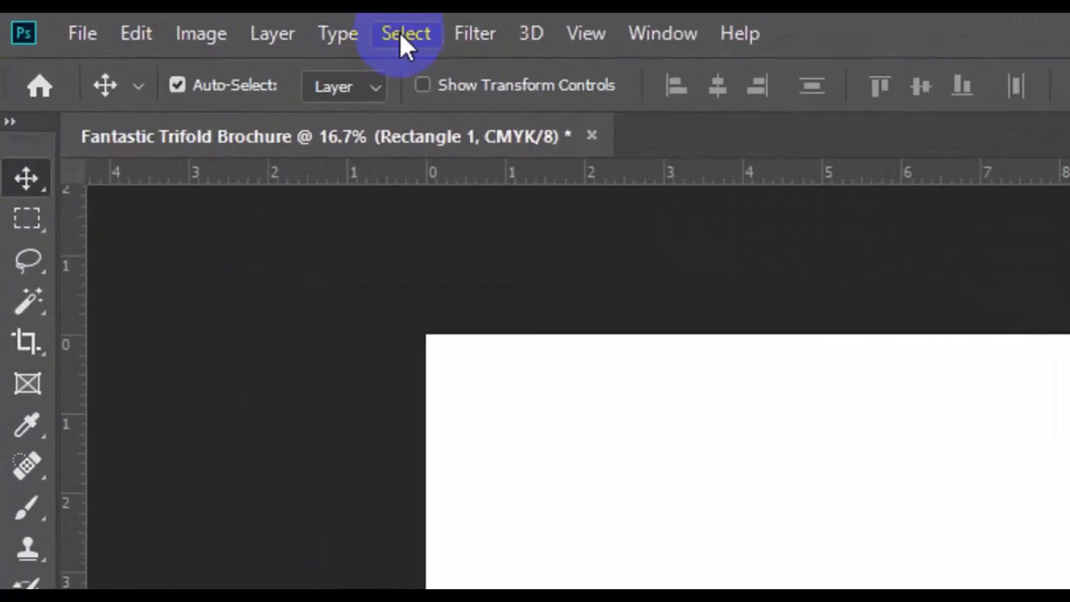
pyautogui.click(399, 32)
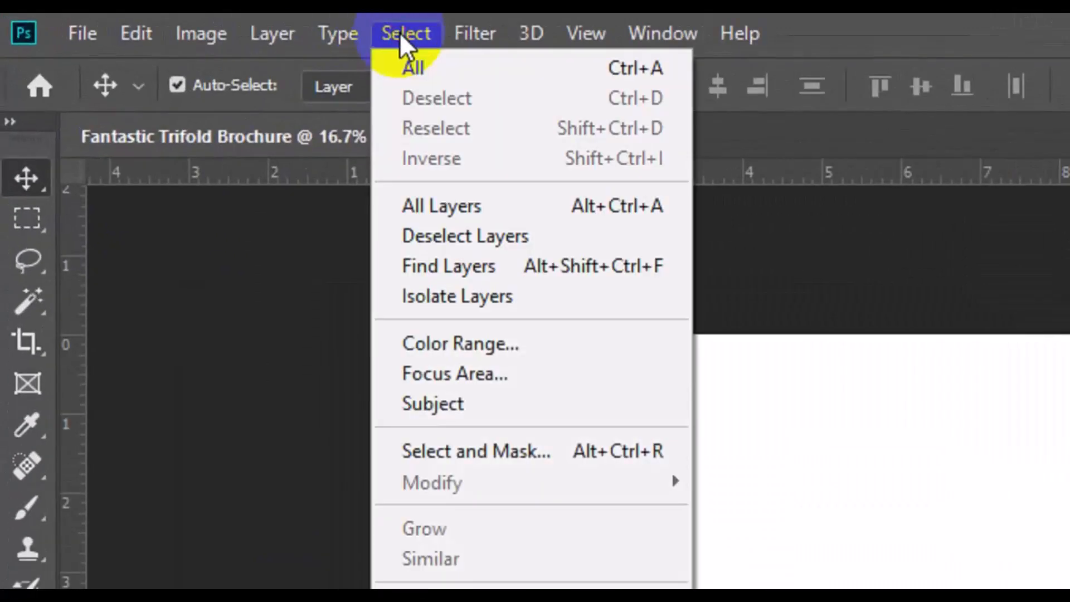
pyautogui.click(434, 78)
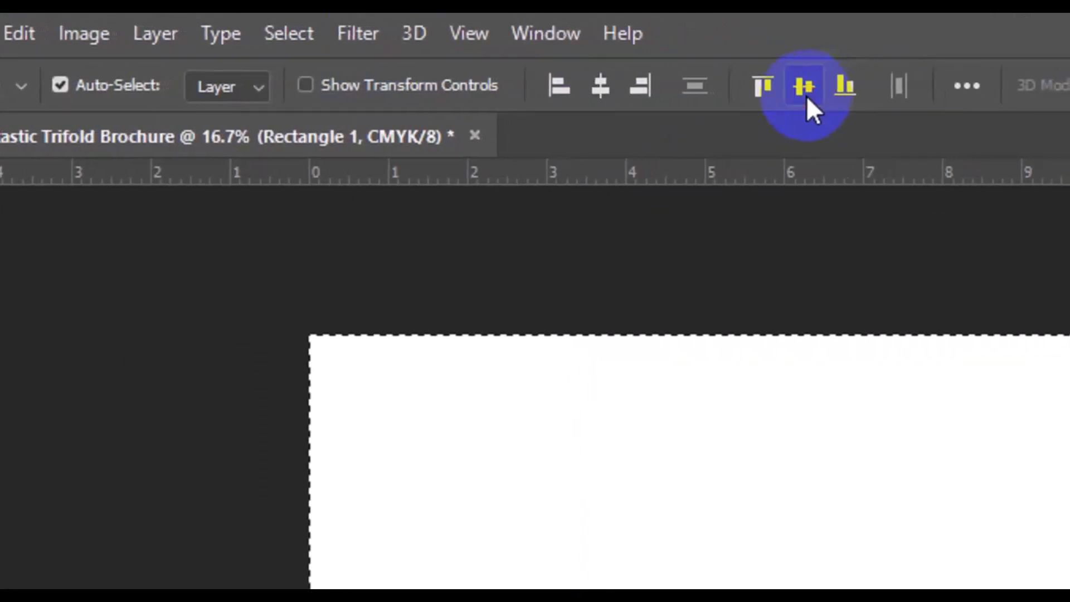
pyautogui.click(302, 46)
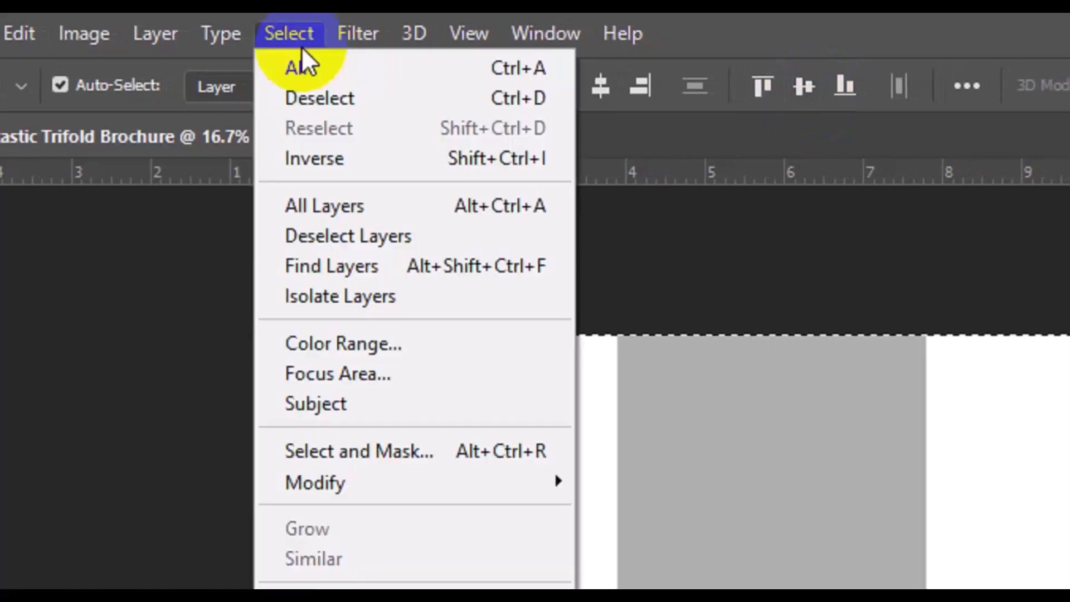
pyautogui.click(320, 95)
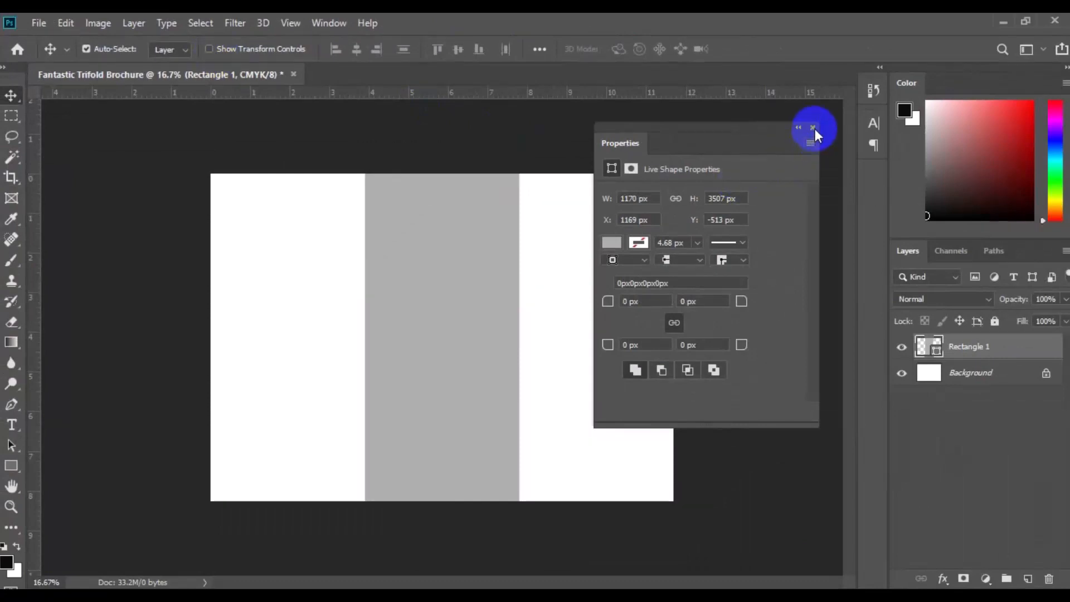
pyautogui.click(813, 128)
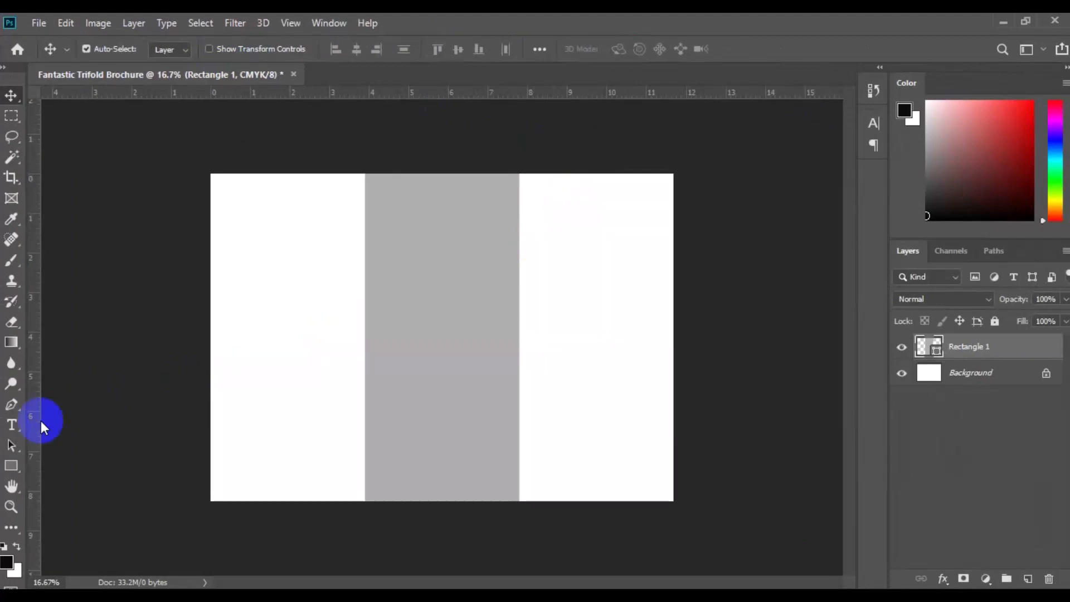
# Step: Place guides along both vertical edges of the gray rectangle and along all four edges of the canvas
pyautogui.moveTo(41, 420); pyautogui.dragTo(363, 454)
pyautogui.moveTo(35, 457); pyautogui.dragTo(519, 446)
pyautogui.moveTo(423, 95); pyautogui.dragTo(424, 174)
pyautogui.moveTo(36, 328); pyautogui.dragTo(211, 360)
pyautogui.moveTo(35, 368); pyautogui.dragTo(673, 401)
pyautogui.moveTo(485, 95); pyautogui.dragTo(496, 501)
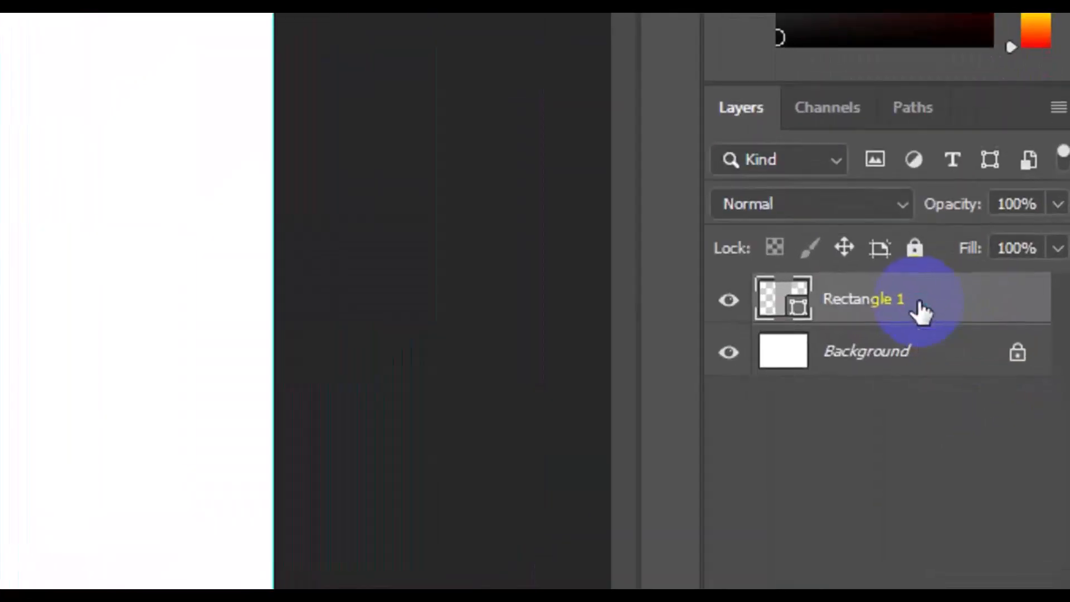
# Step: Duplicate the Rectangle 1 layer and change the copy's fill to dark purple #603554
pyautogui.rightClick(997, 352)
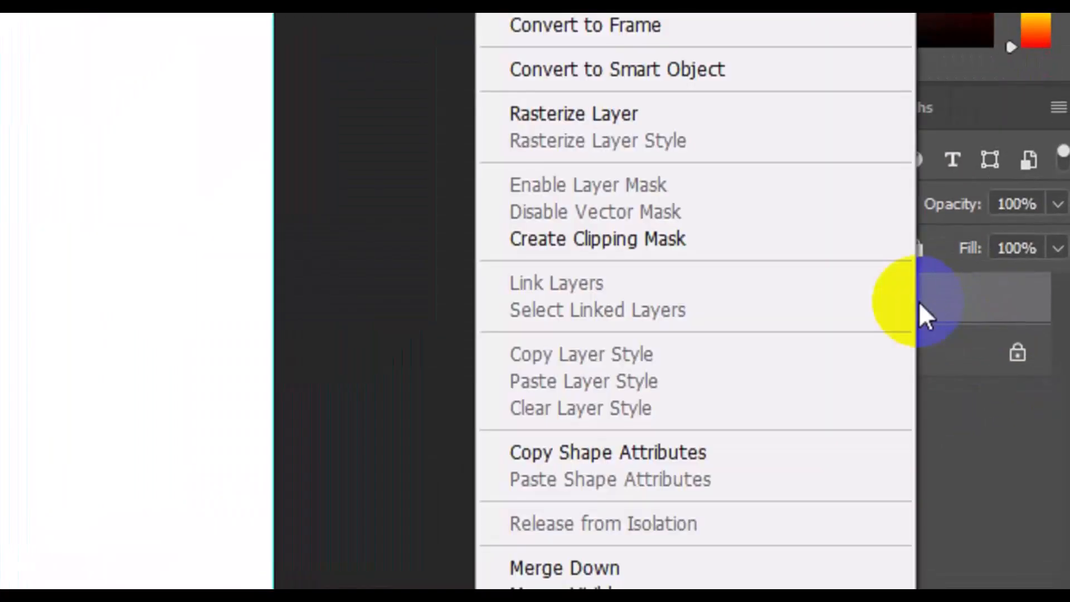
pyautogui.click(631, 118)
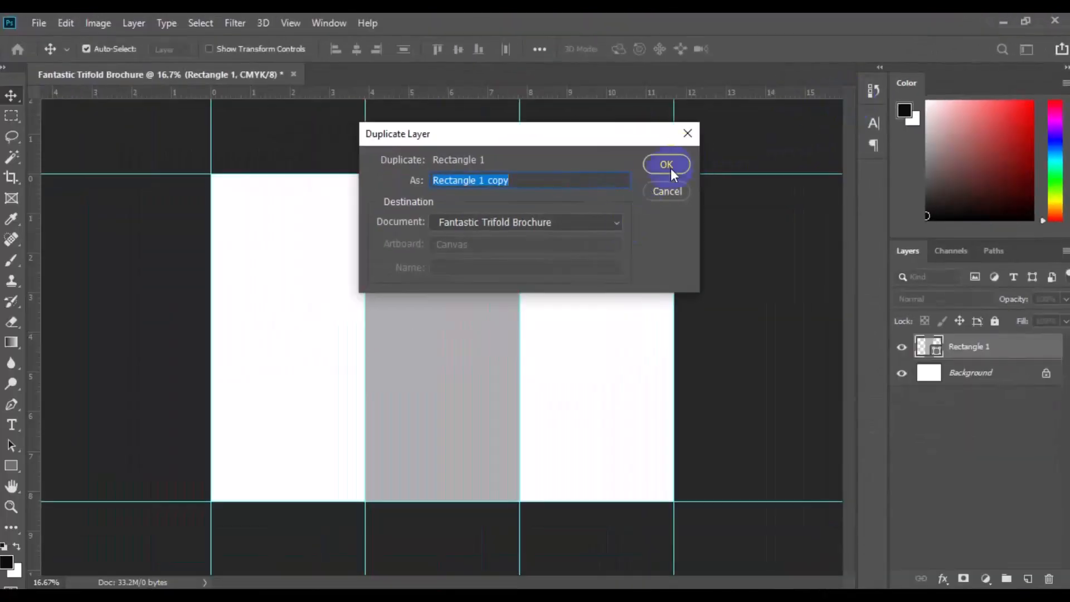
pyautogui.click(670, 168)
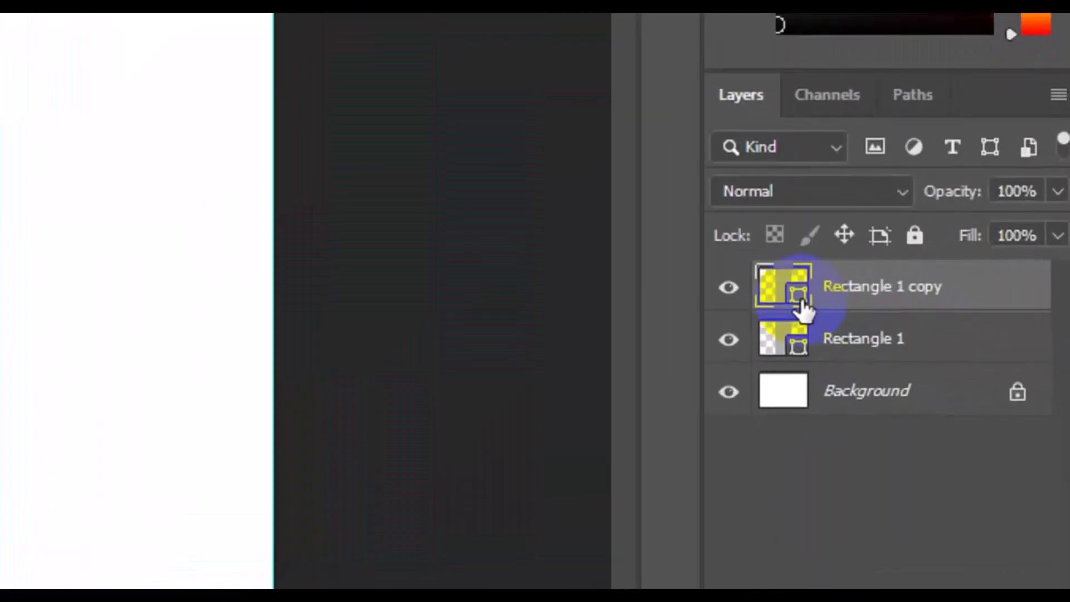
pyautogui.doubleClick(800, 303)
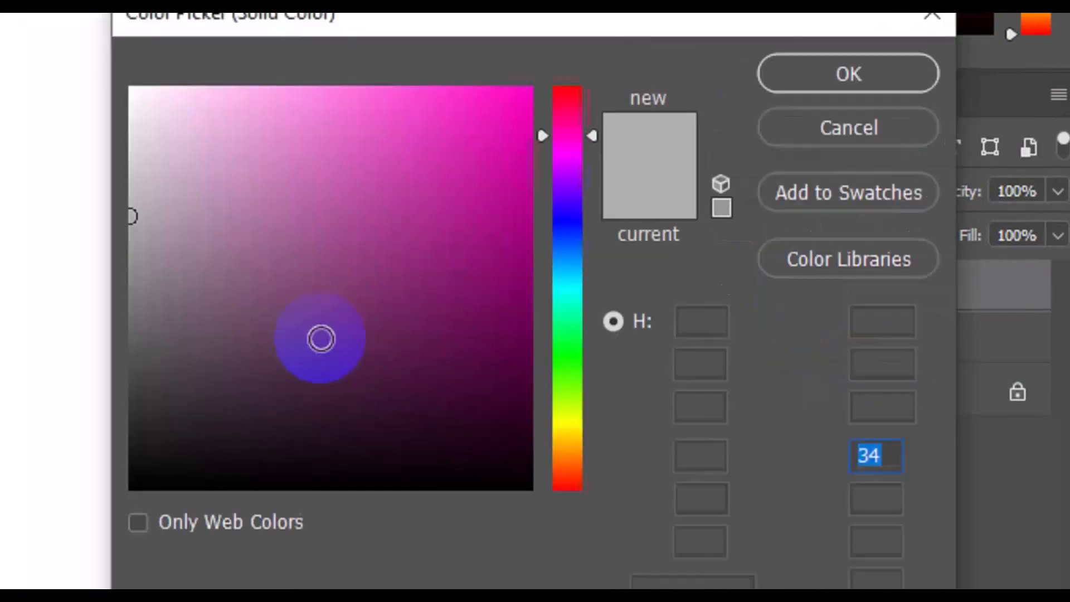
pyautogui.click(309, 339)
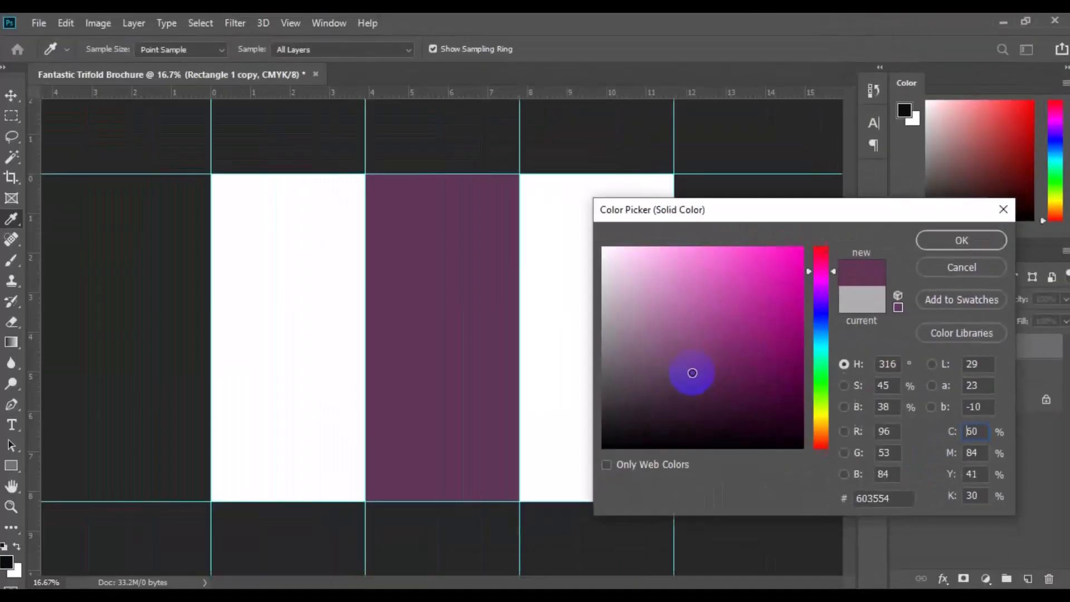
pyautogui.click(954, 241)
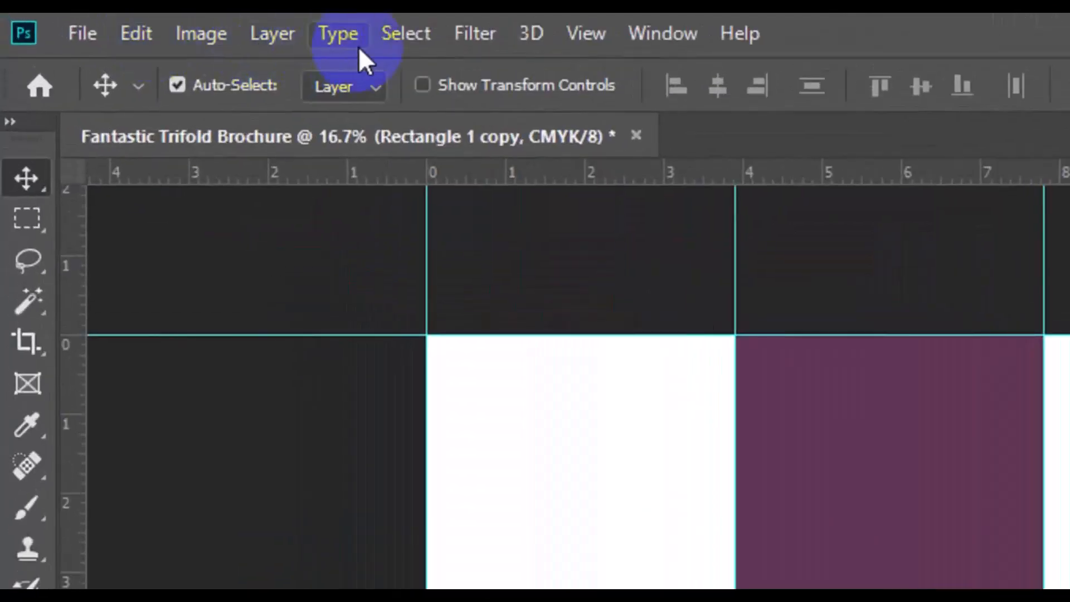
# Step: Align the purple Rectangle 1 copy to the left edge of the whole canvas and clear the selection
pyautogui.click(393, 42)
pyautogui.click(412, 71)
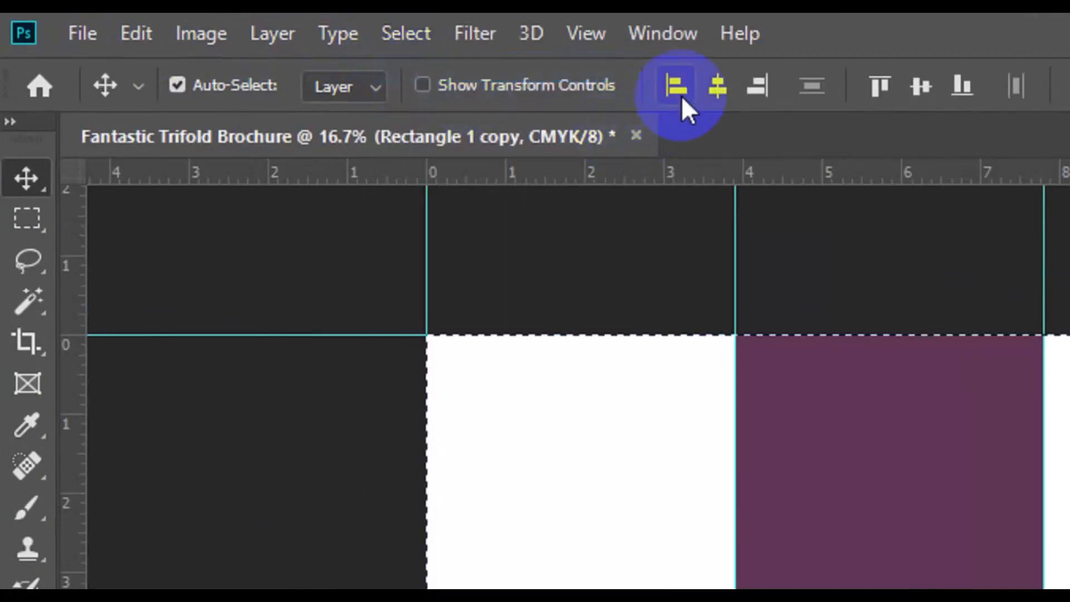
pyautogui.click(682, 98)
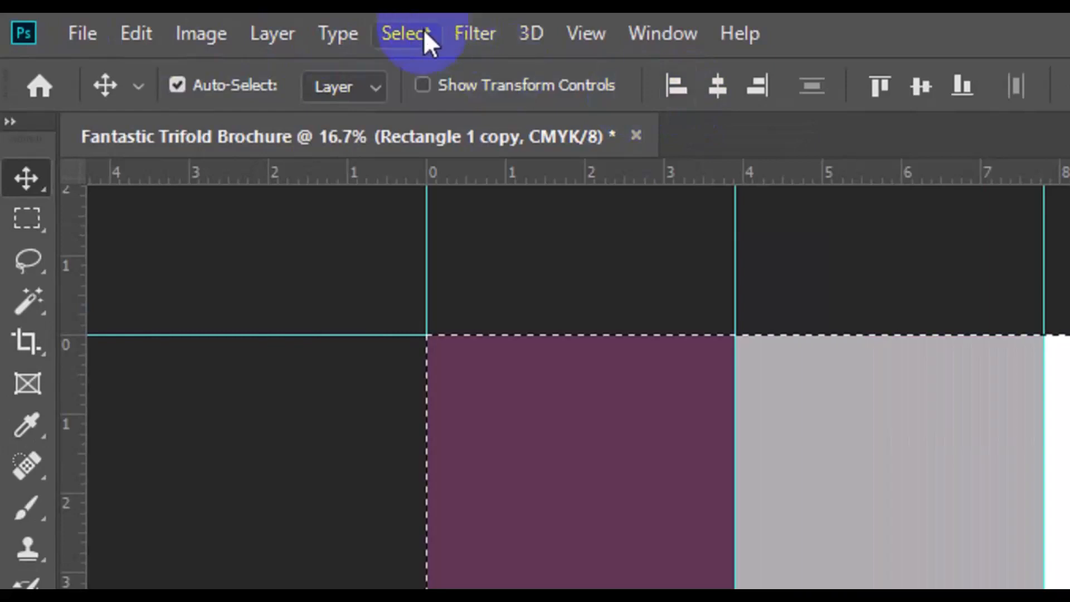
pyautogui.click(423, 29)
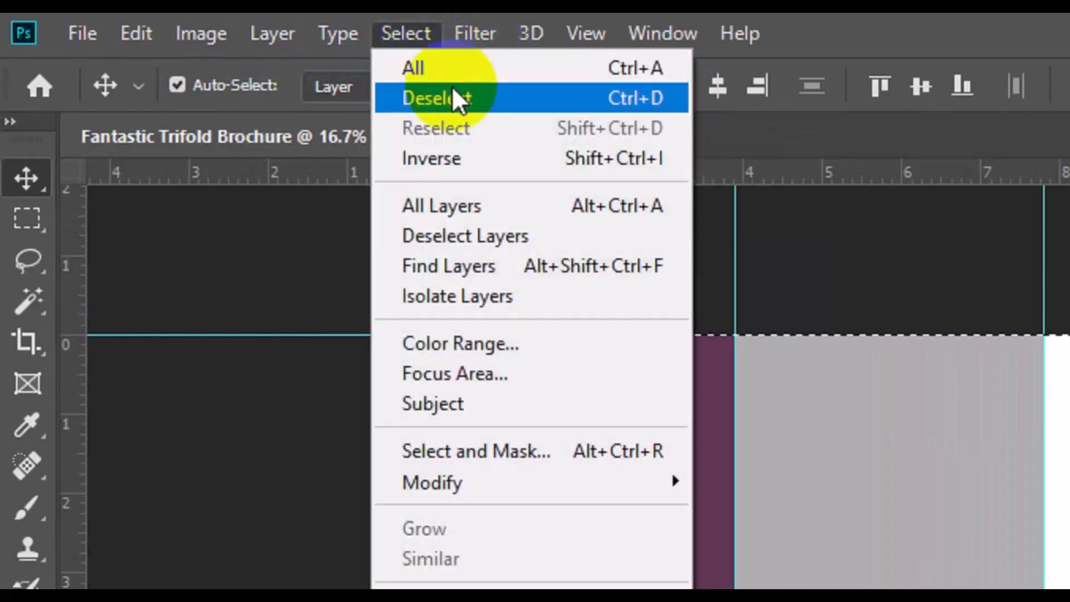
pyautogui.click(451, 86)
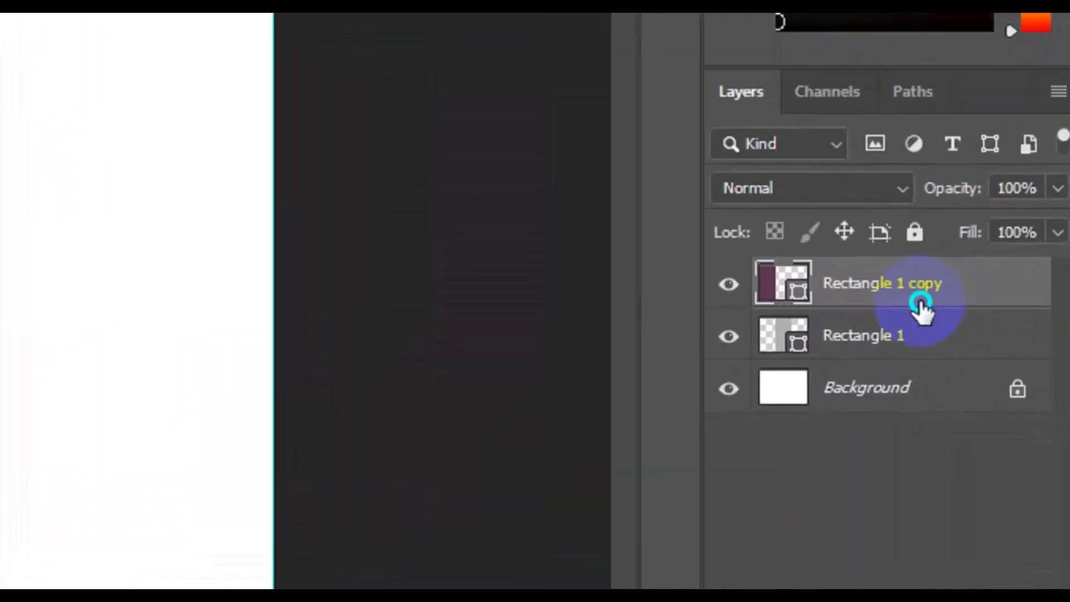
# Step: Duplicate the purple Rectangle 1 copy layer
pyautogui.rightClick(997, 358)
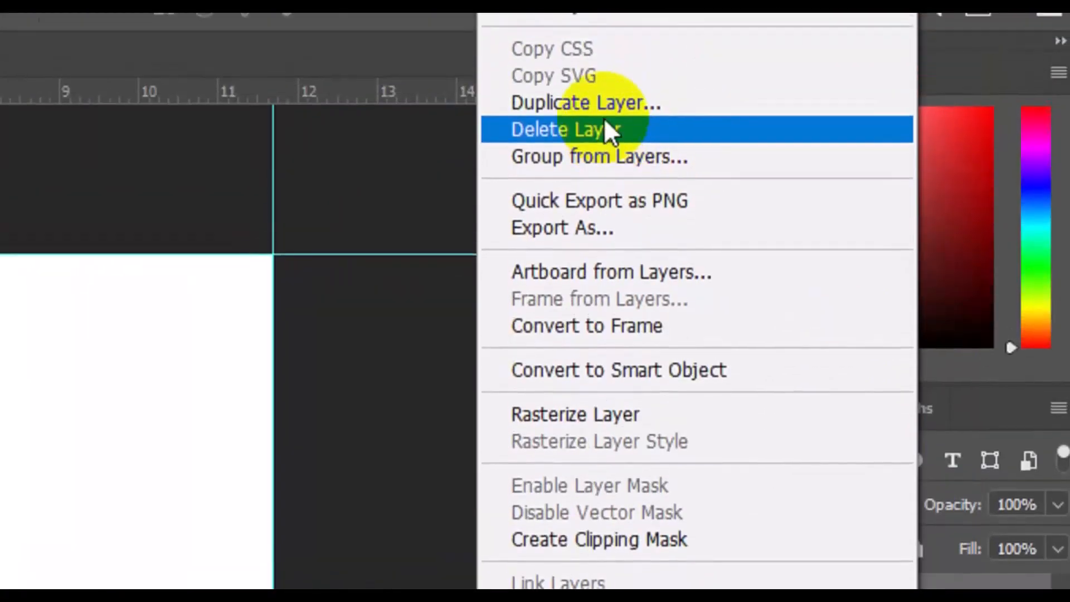
pyautogui.click(599, 144)
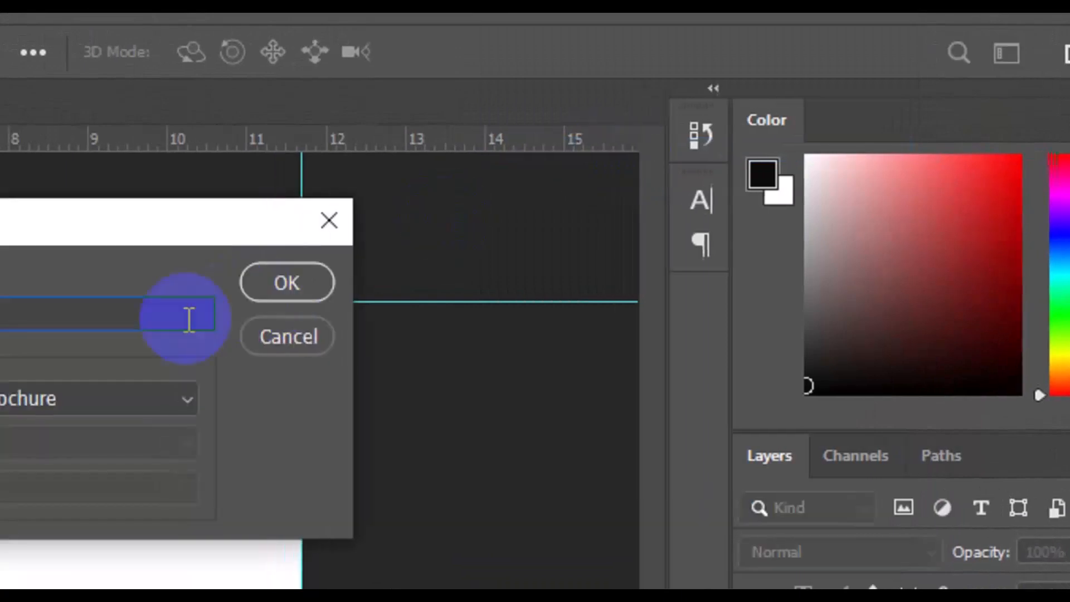
pyautogui.click(288, 284)
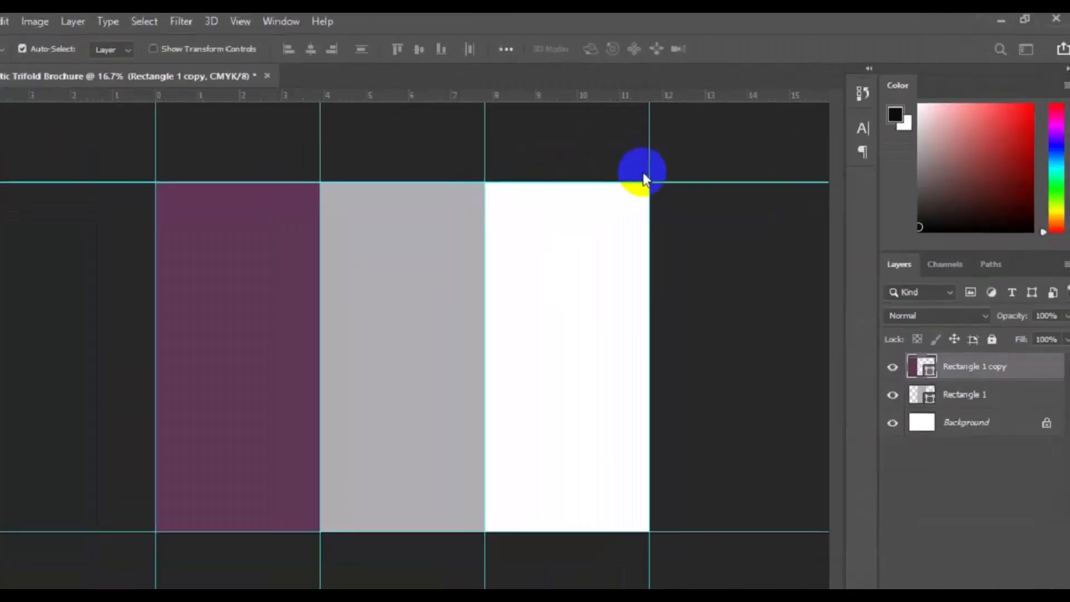
pyautogui.hotkey('ctrl', 'j')
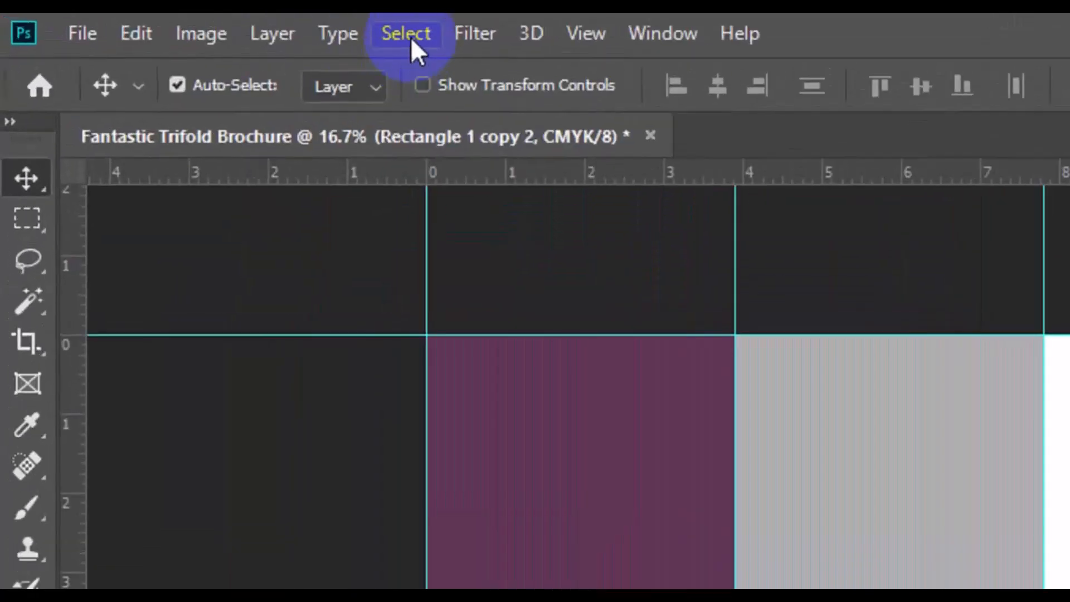
# Step: Align the second purple rectangle to the right edge of the whole canvas and clear the selection
pyautogui.click(410, 35)
pyautogui.click(435, 69)
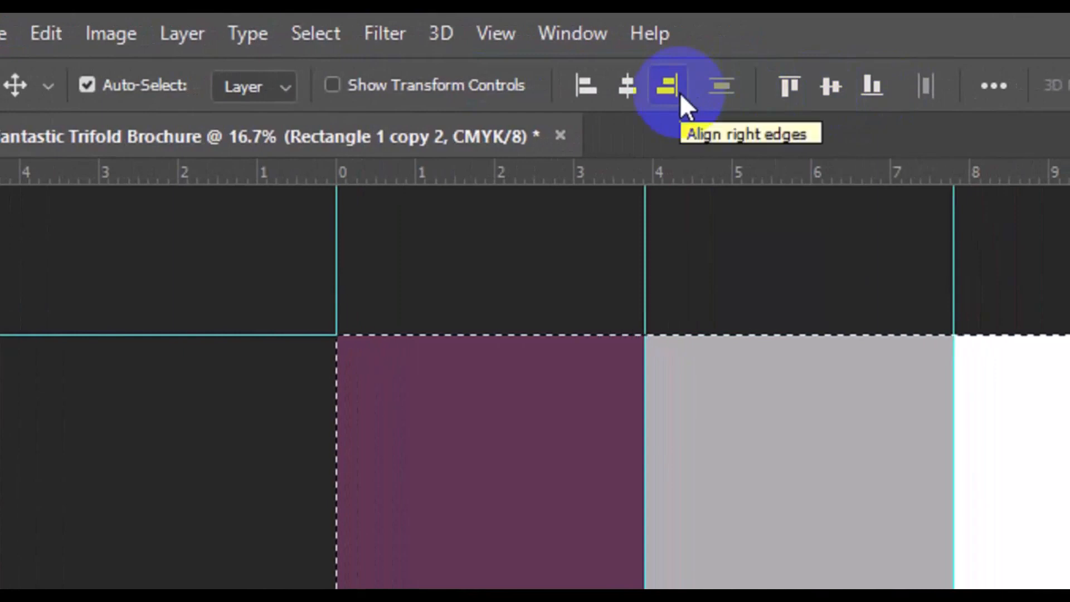
pyautogui.click(680, 93)
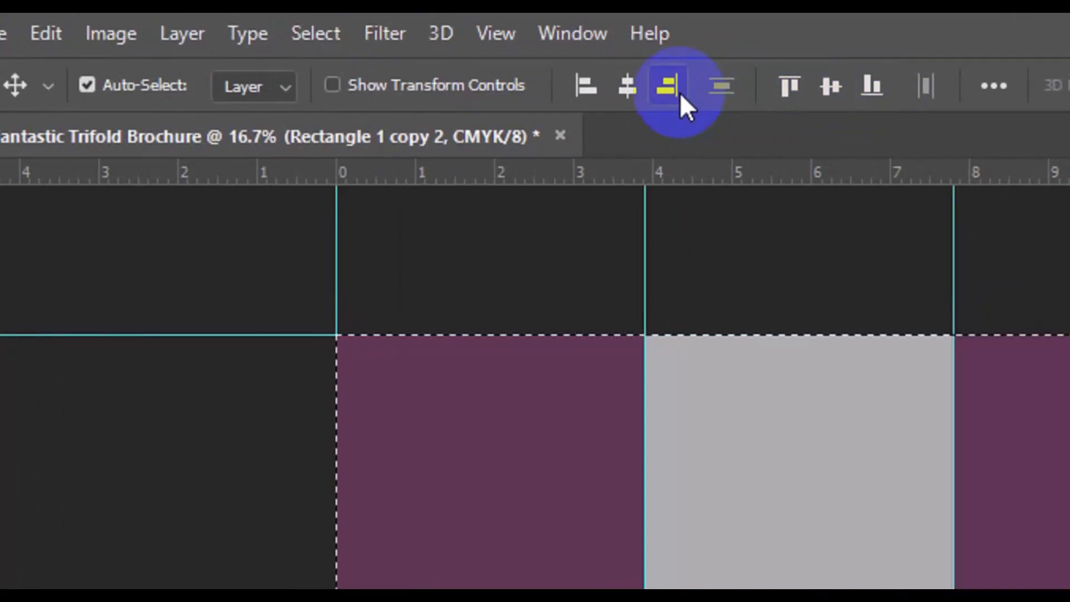
pyautogui.click(316, 34)
pyautogui.click(350, 97)
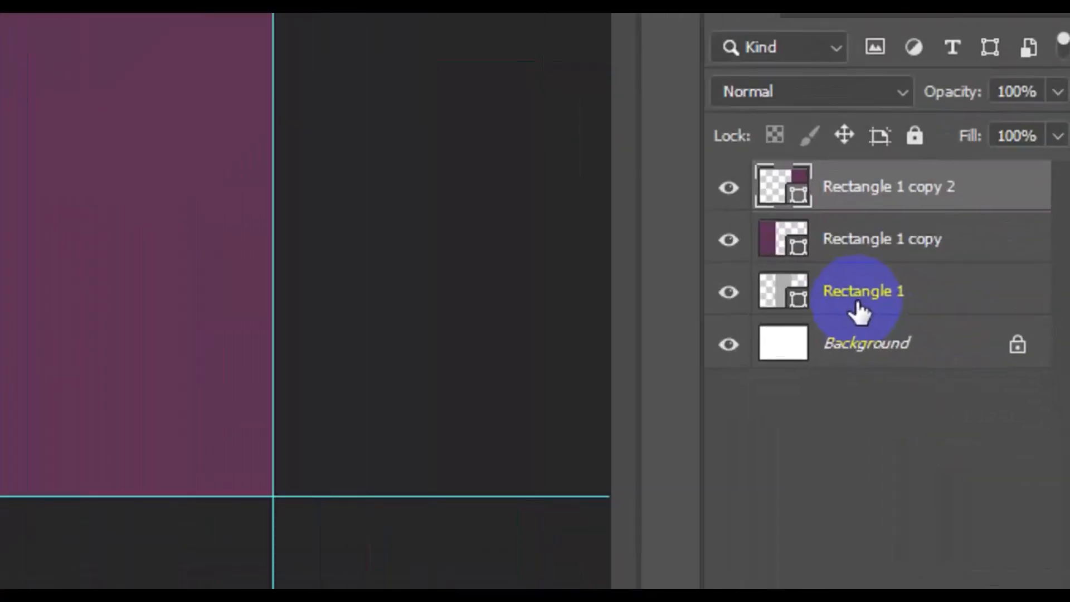
# Step: Group the three rectangle layers and hide the group
pyautogui.click(872, 300)
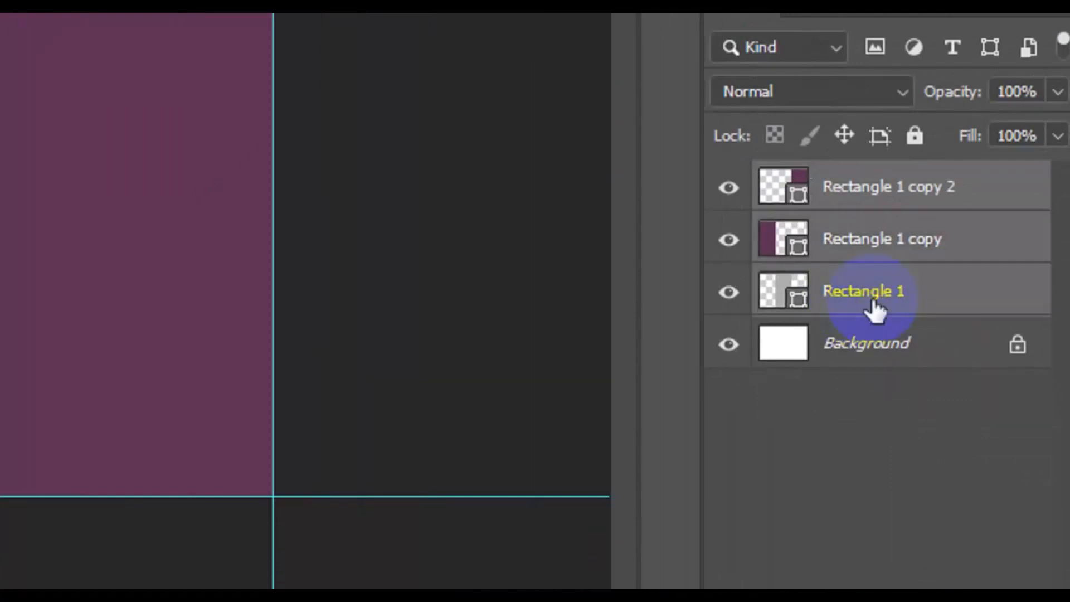
pyautogui.click(940, 574)
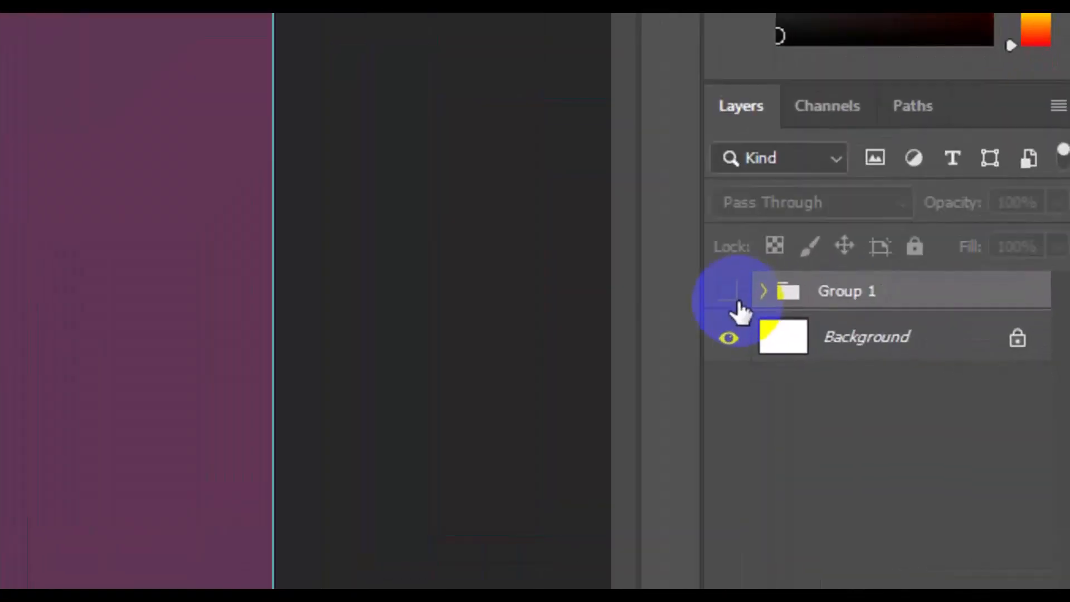
pyautogui.click(902, 346)
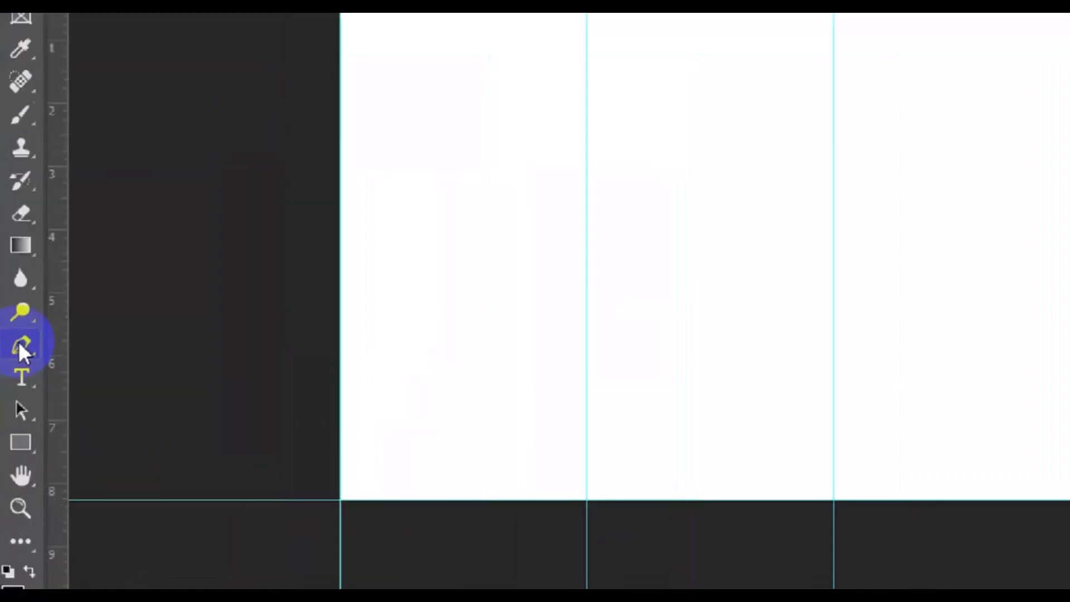
# Step: Draw a gray Pen tool shape over the canvas's upper-left corner, its diagonal running from about 5 in down the left edge to about 9.7 in along the top
pyautogui.click(11, 404)
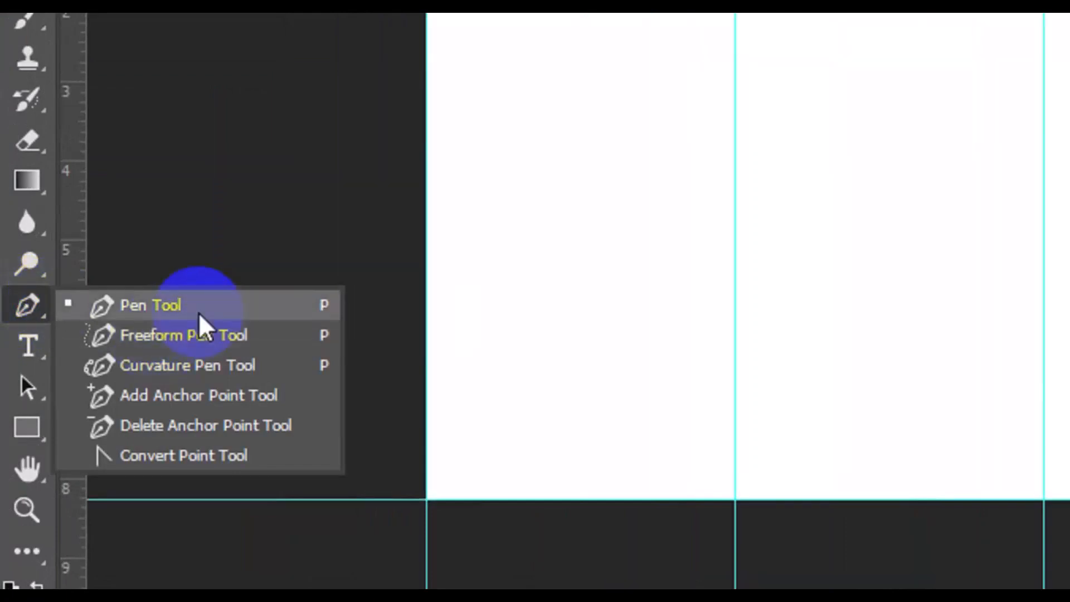
pyautogui.click(198, 312)
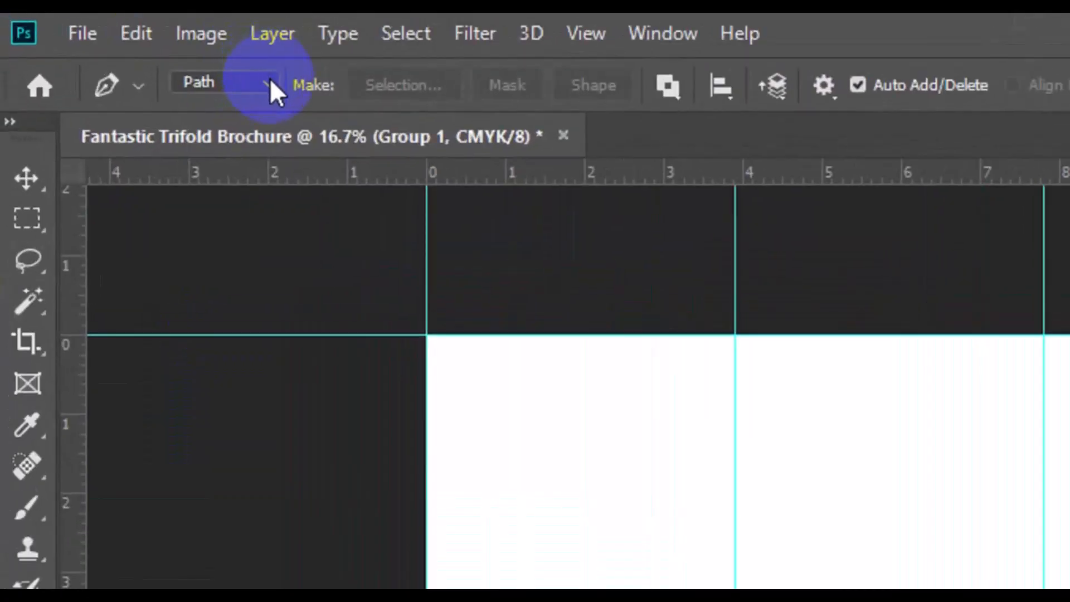
pyautogui.click(270, 82)
pyautogui.click(257, 108)
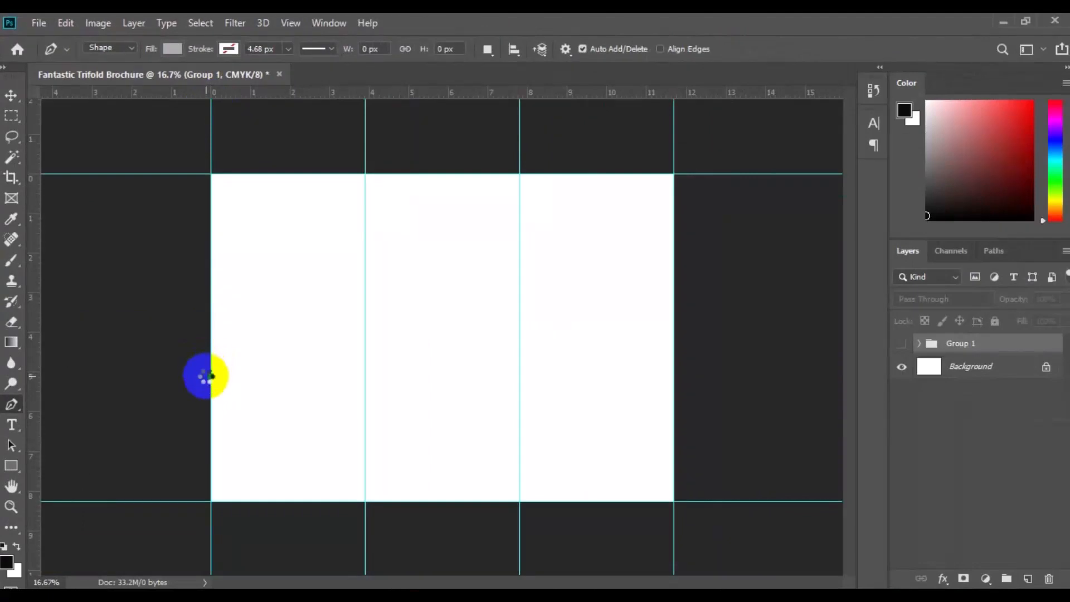
pyautogui.click(209, 376)
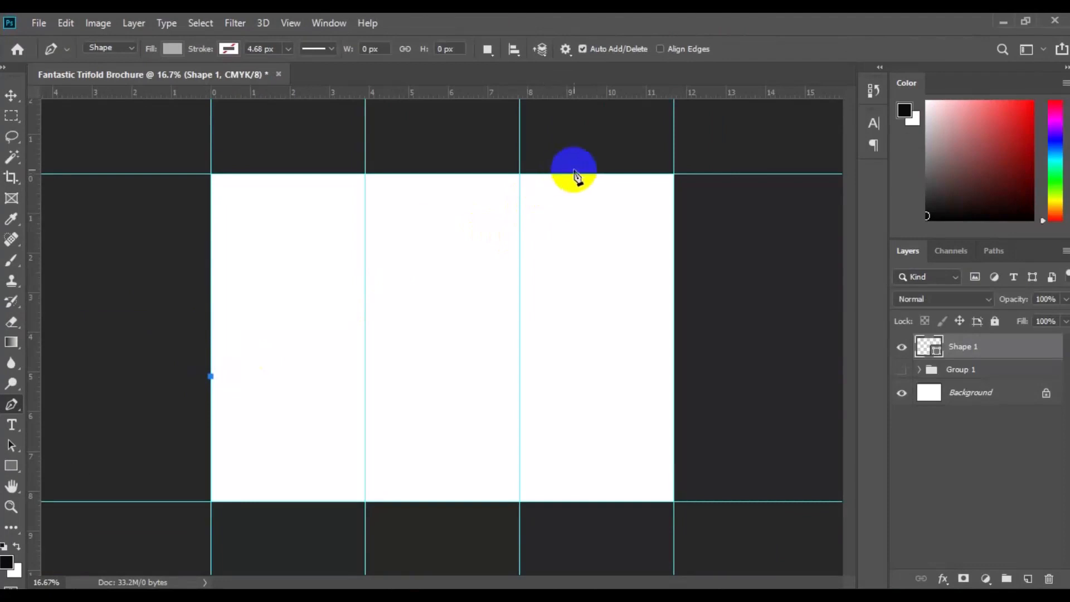
pyautogui.click(596, 174)
pyautogui.click(274, 137)
pyautogui.click(130, 148)
pyautogui.click(210, 376)
pyautogui.press('v')
# Step: On a new layer, draw a solid dark gray triangle custom shape about 348 by 300 px, just below the diagonal beside the first fold guide
pyautogui.hotkey('ctrl', 'shift', 'alt', 'n')
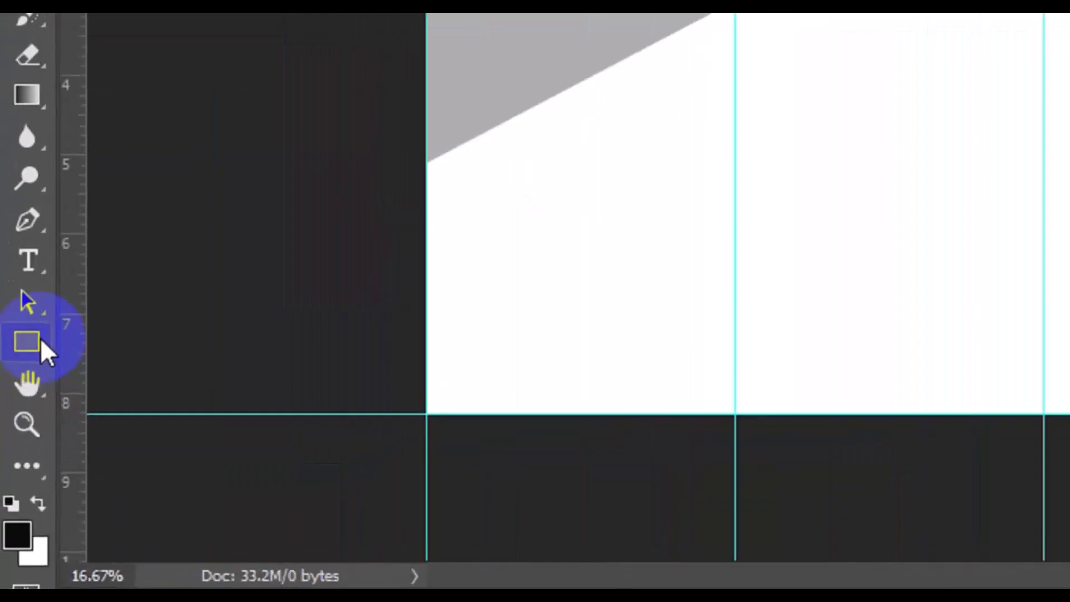
pyautogui.click(18, 465)
pyautogui.rightClick(41, 338)
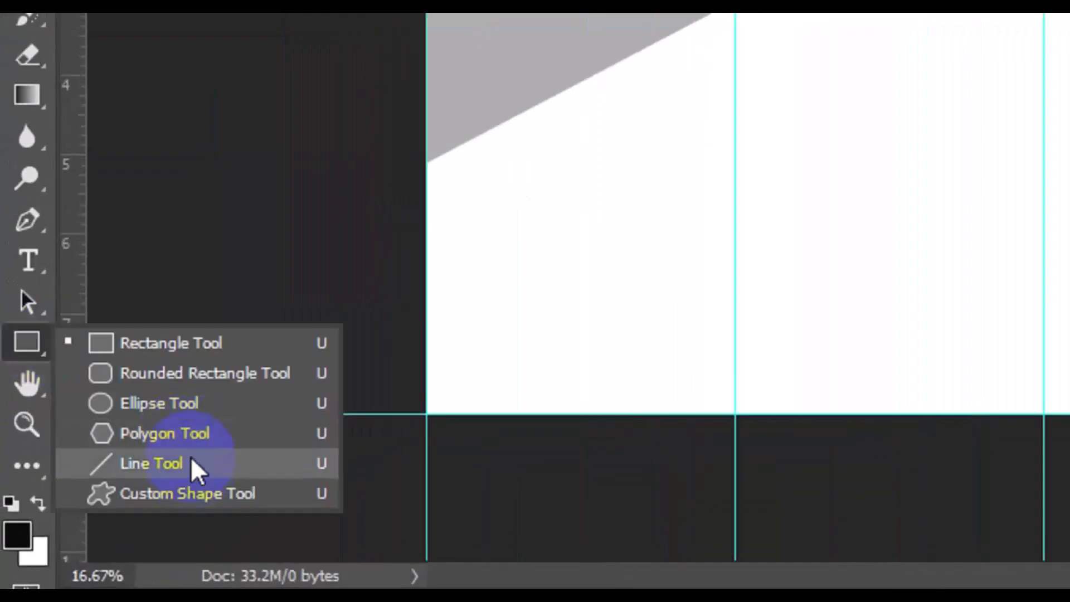
pyautogui.click(192, 493)
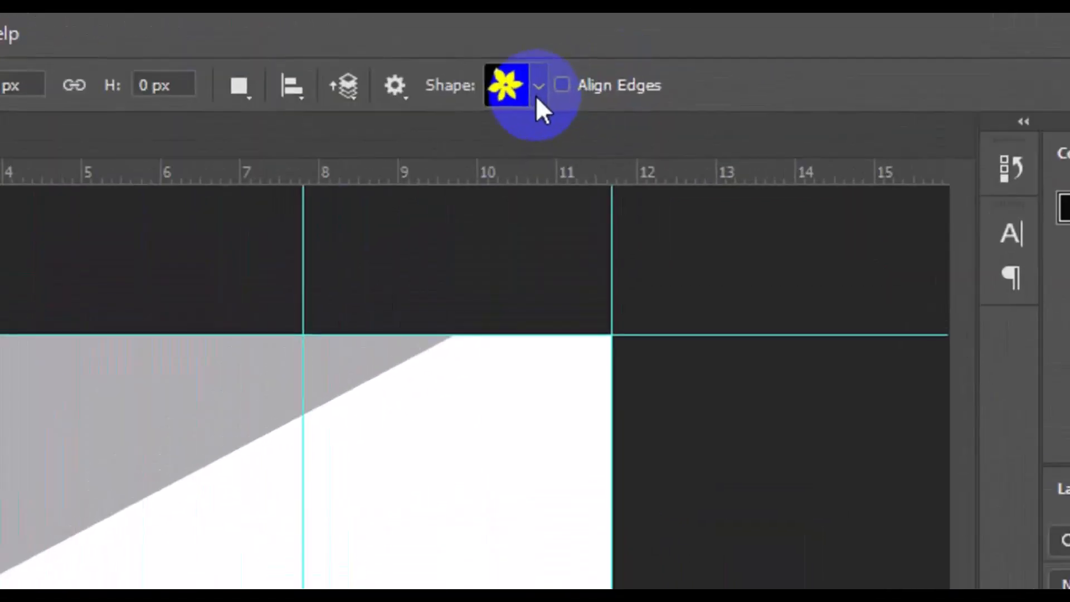
pyautogui.click(578, 78)
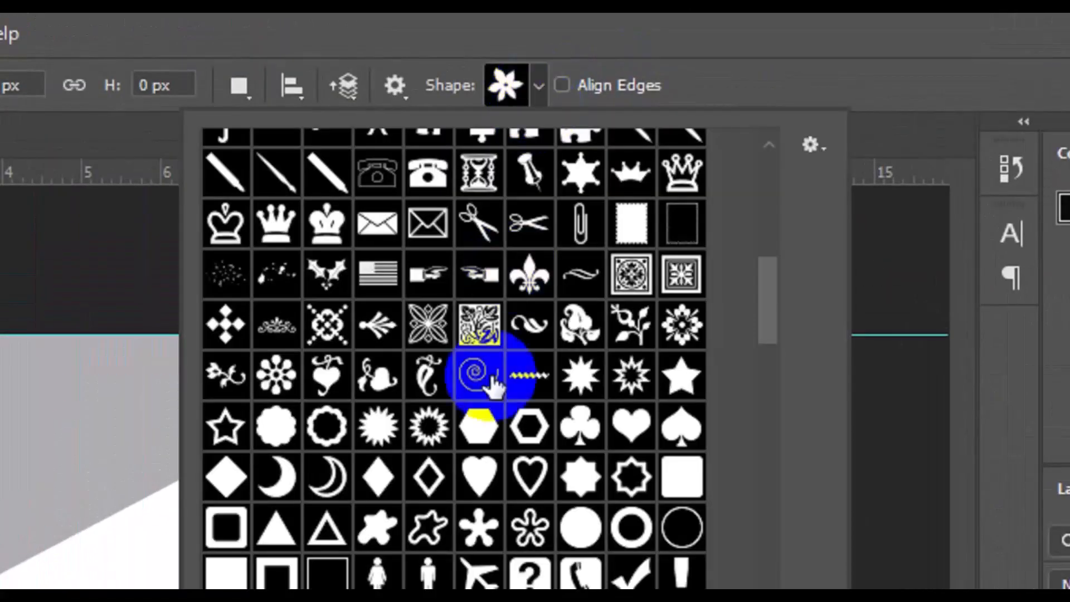
pyautogui.click(279, 528)
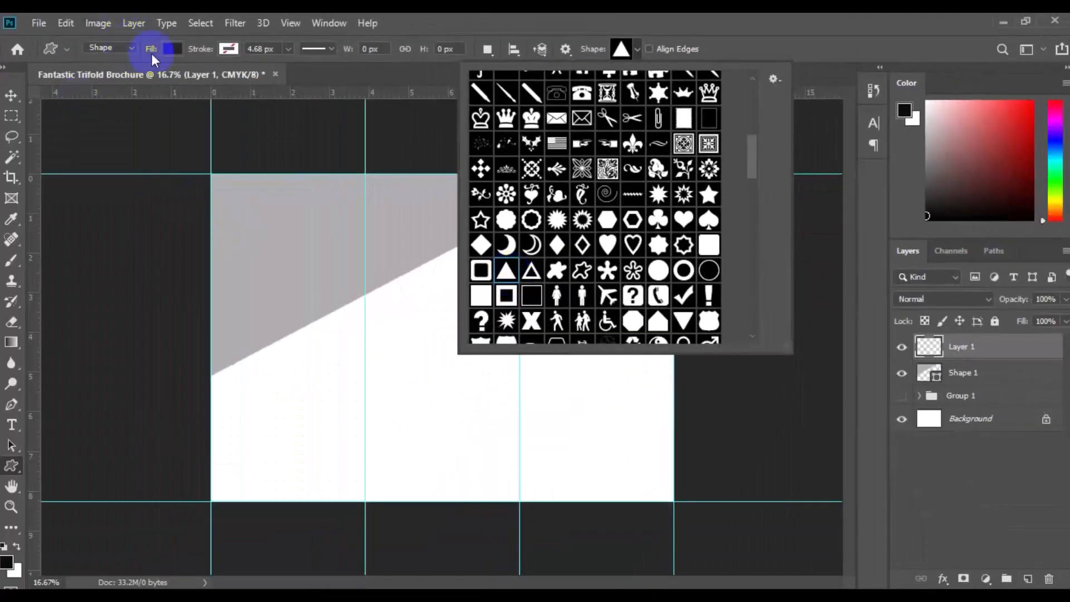
pyautogui.click(168, 50)
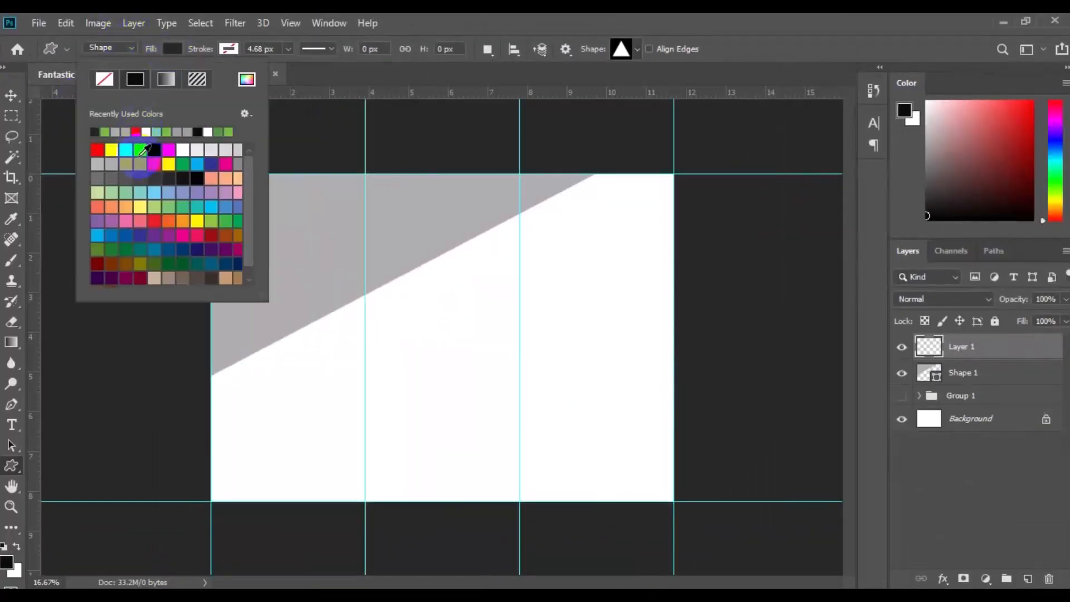
pyautogui.click(142, 175)
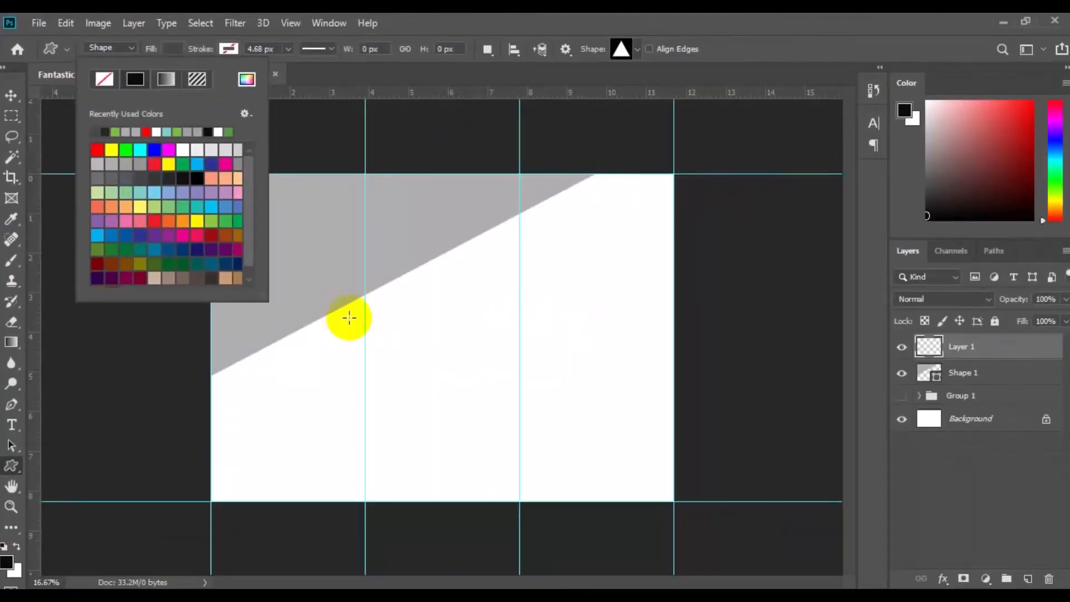
pyautogui.click(342, 320)
pyautogui.moveTo(342, 320); pyautogui.dragTo(370, 341)
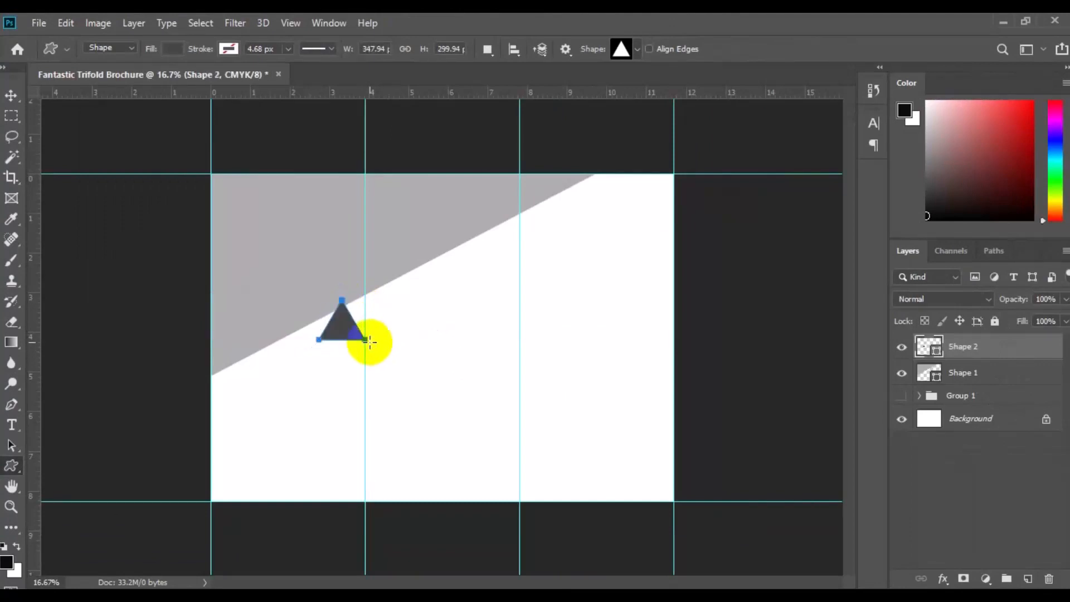
# Step: Free-transform the dark gray triangle, rotating it 90° clockwise and flipping it horizontally
pyautogui.click(12, 95)
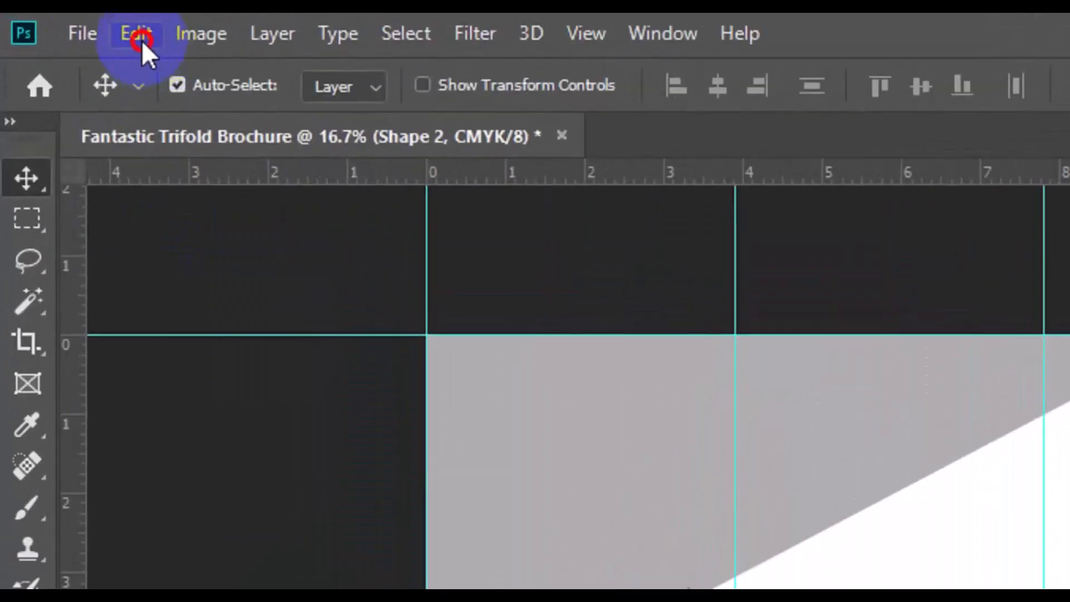
pyautogui.click(141, 41)
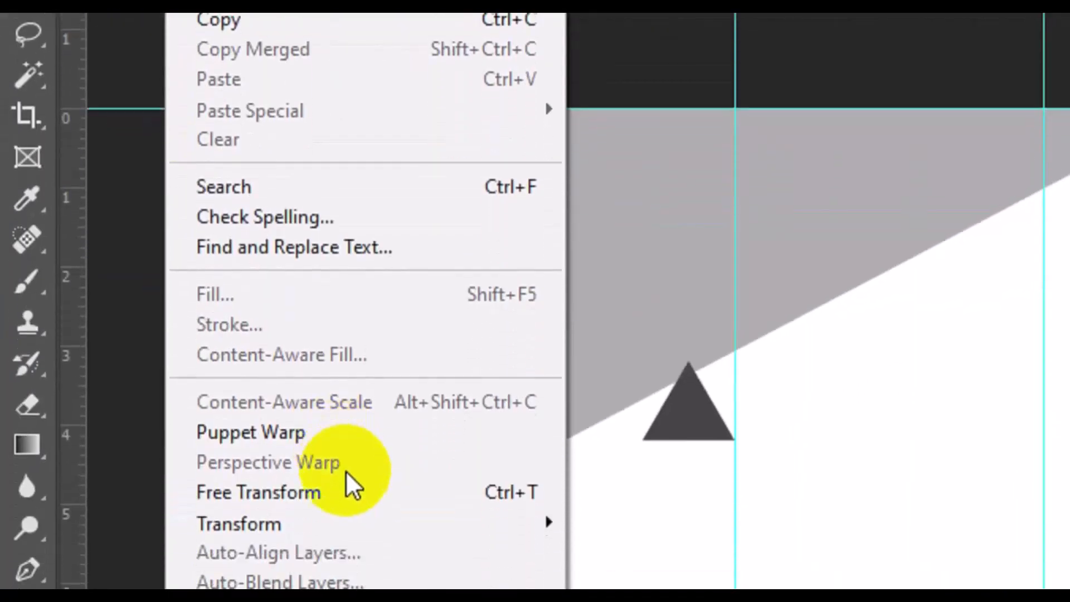
pyautogui.click(347, 498)
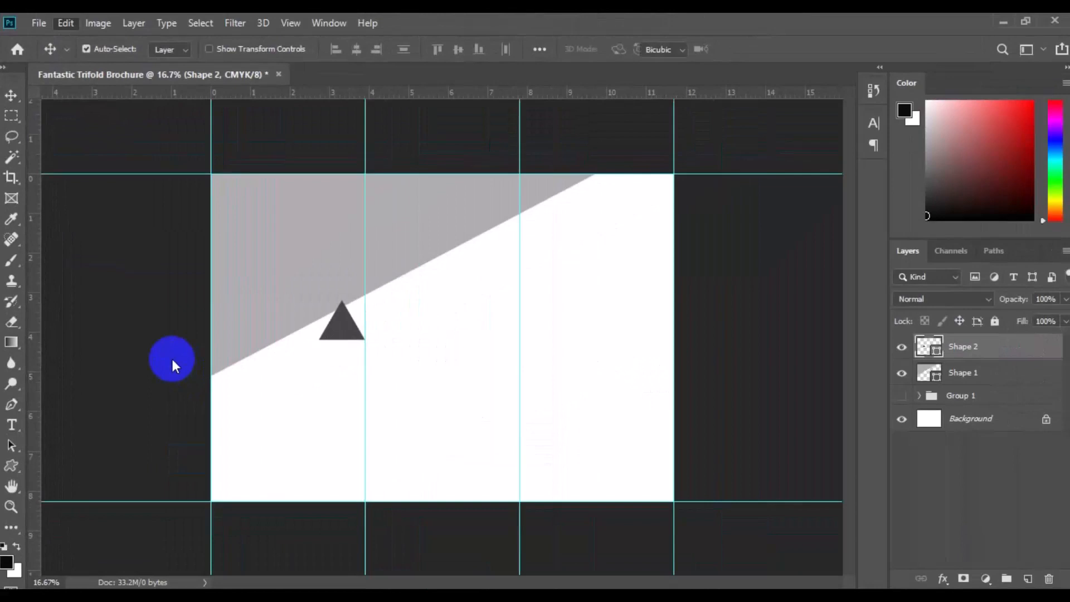
pyautogui.rightClick(351, 337)
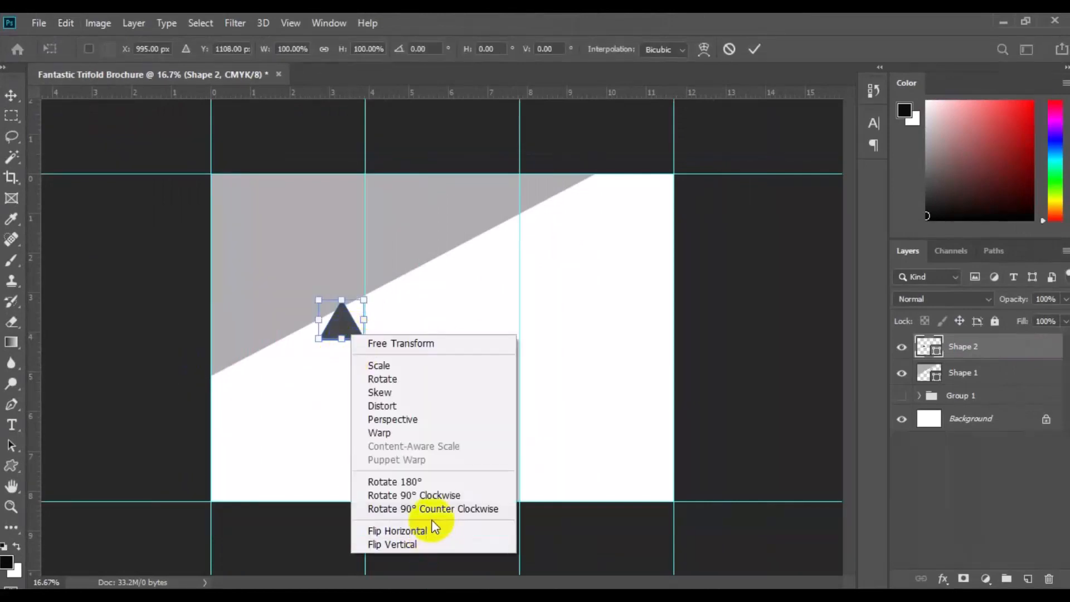
pyautogui.click(427, 498)
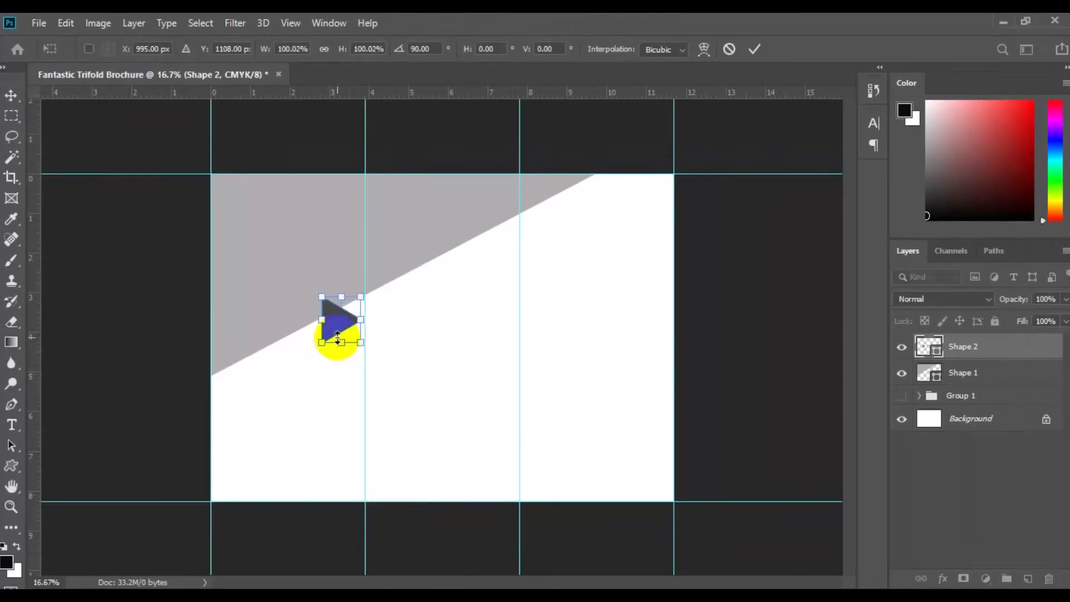
pyautogui.rightClick(337, 338)
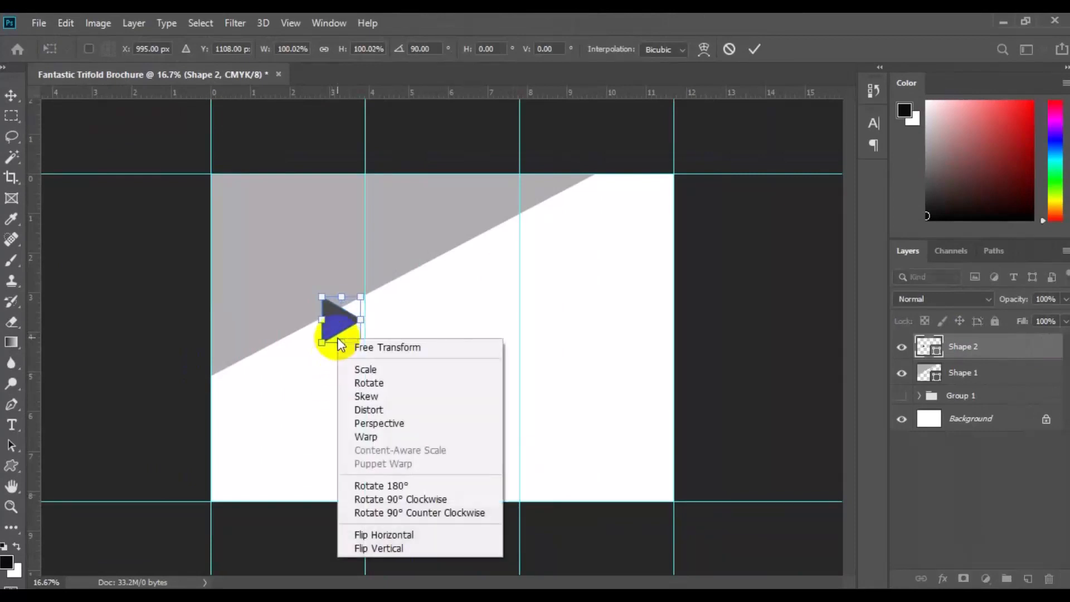
pyautogui.click(415, 534)
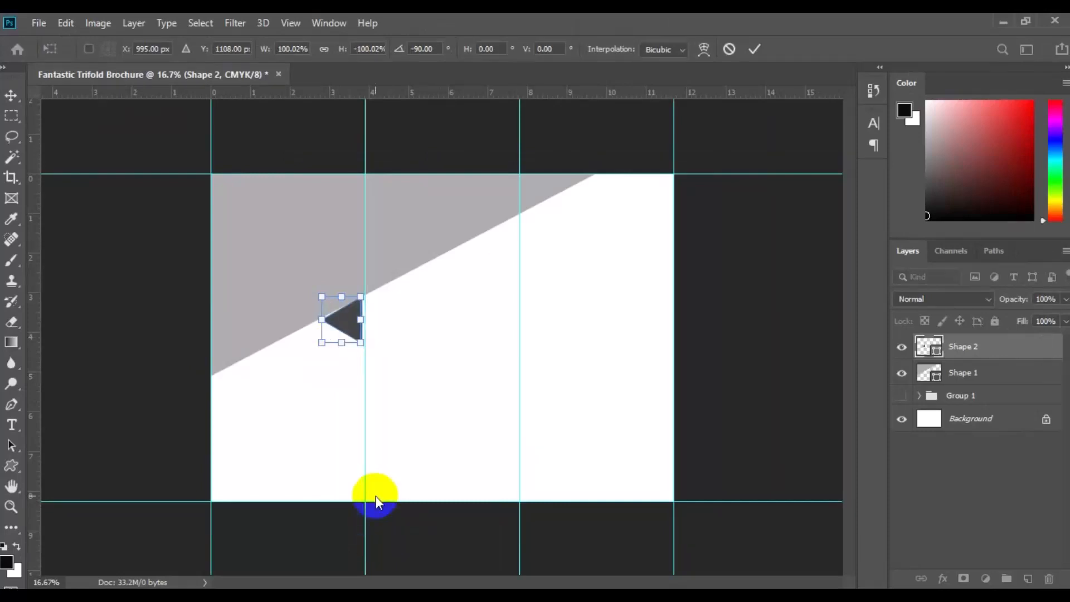
# Step: Move the triangle to X 1019 px, Y 1092 px, with its vertical side on the first fold guide and its upper edge along the diagonal
pyautogui.press('Up')
pyautogui.press('Up')
pyautogui.hotkey('ctrl', '+')
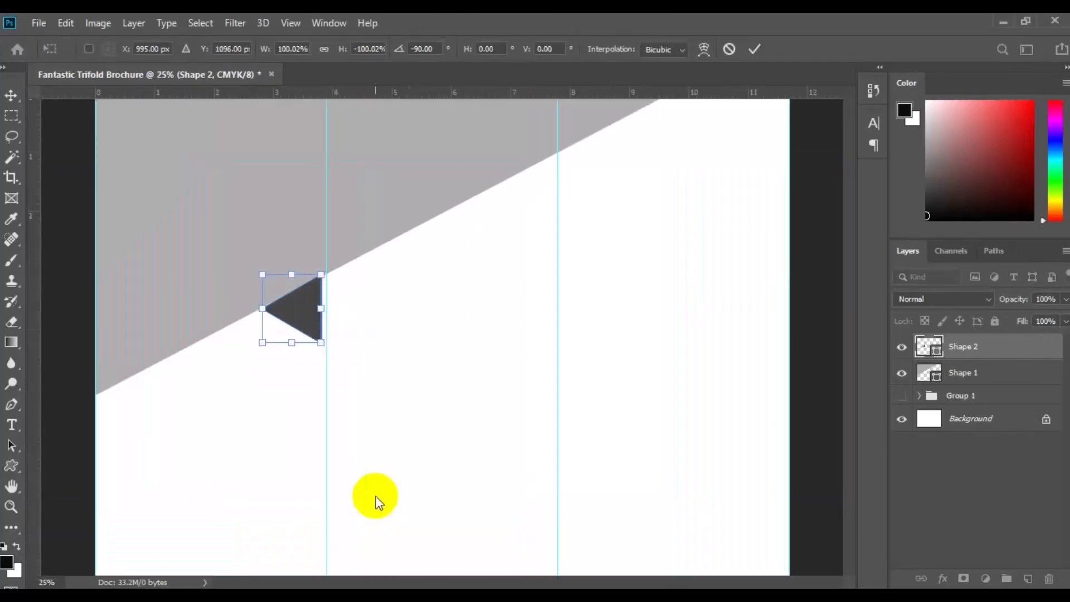
pyautogui.moveTo(303, 322); pyautogui.dragTo(309, 322)
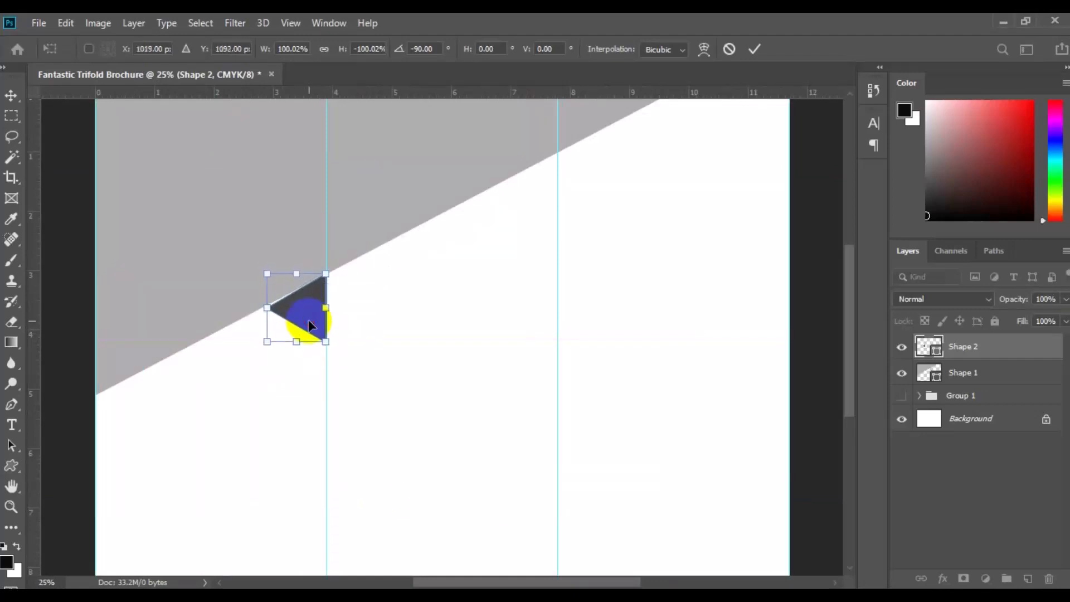
# Step: Move the dark triangle's layer below the gray diagonal shape's layer
pyautogui.click(966, 343)
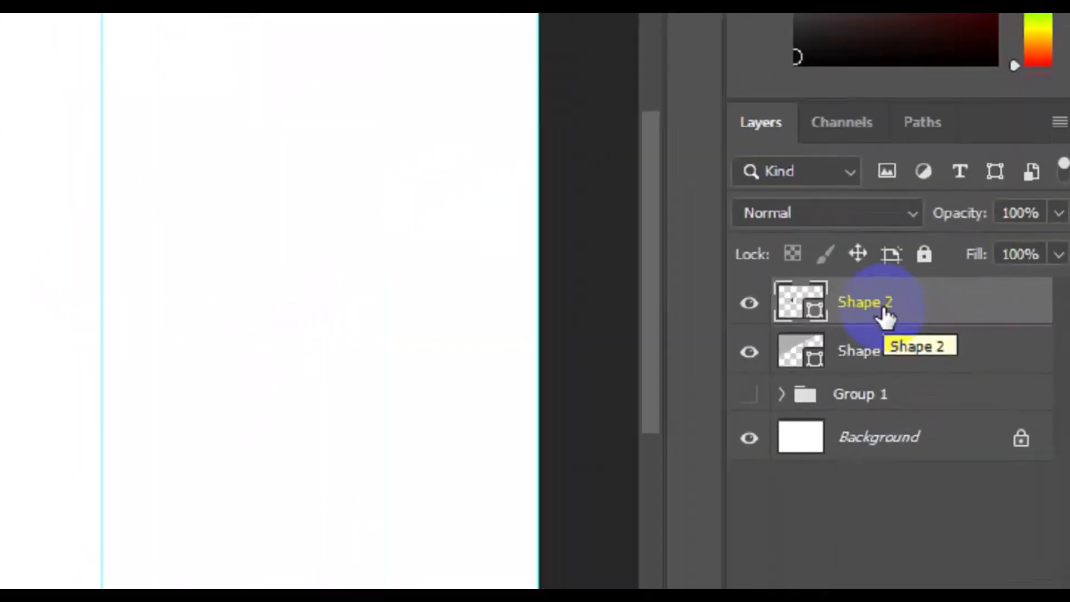
pyautogui.moveTo(974, 354); pyautogui.dragTo(971, 378)
pyautogui.moveTo(869, 363); pyautogui.dragTo(872, 382)
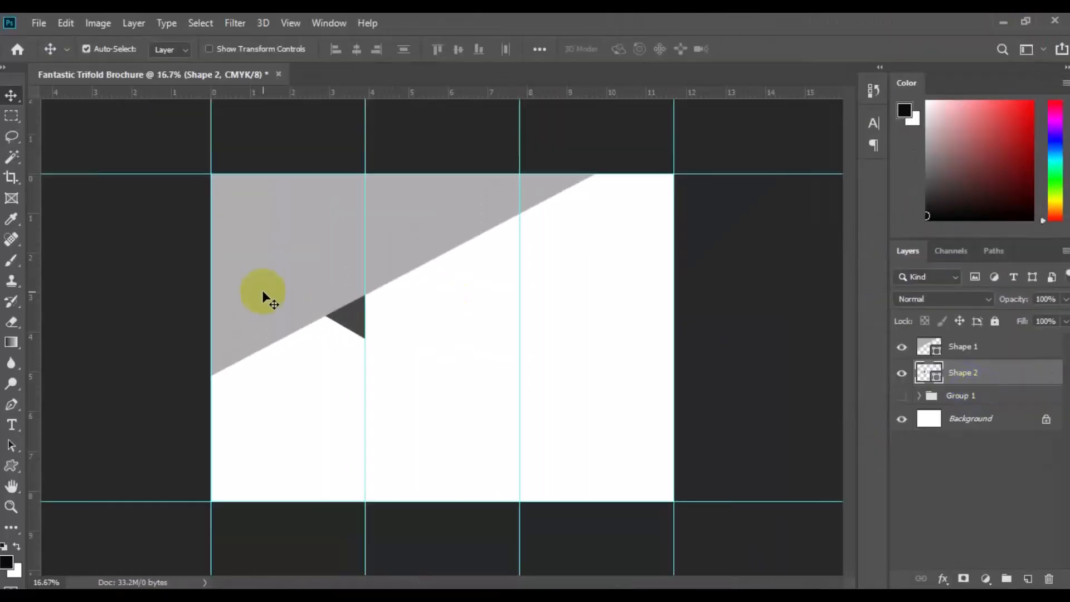
# Step: Add a new layer above the gray diagonal shape and set up the Pen tool in Shape mode with a cyan fill
pyautogui.click(294, 273)
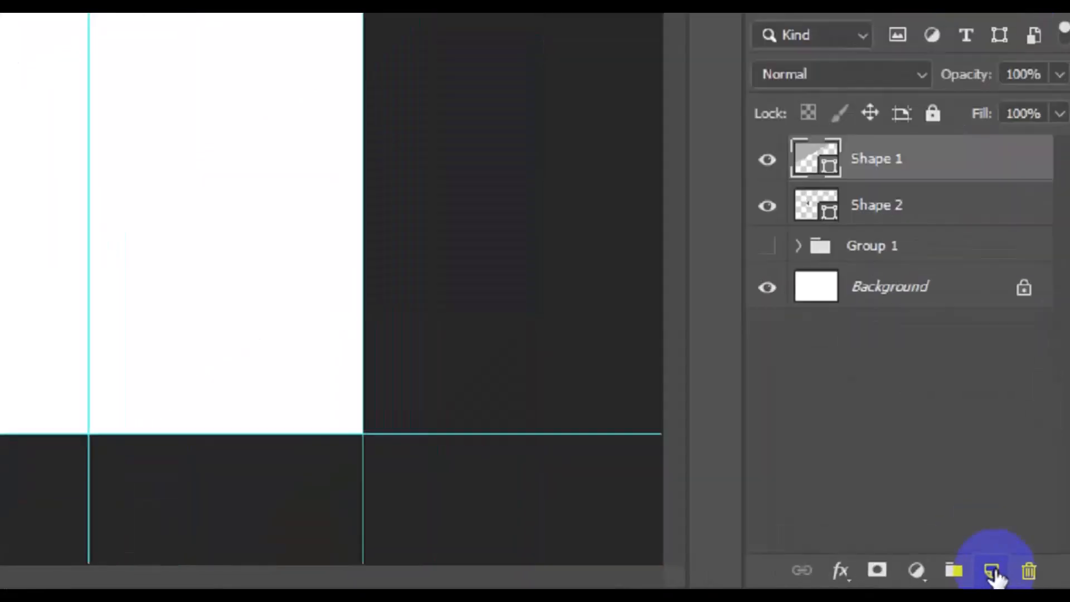
pyautogui.click(1028, 579)
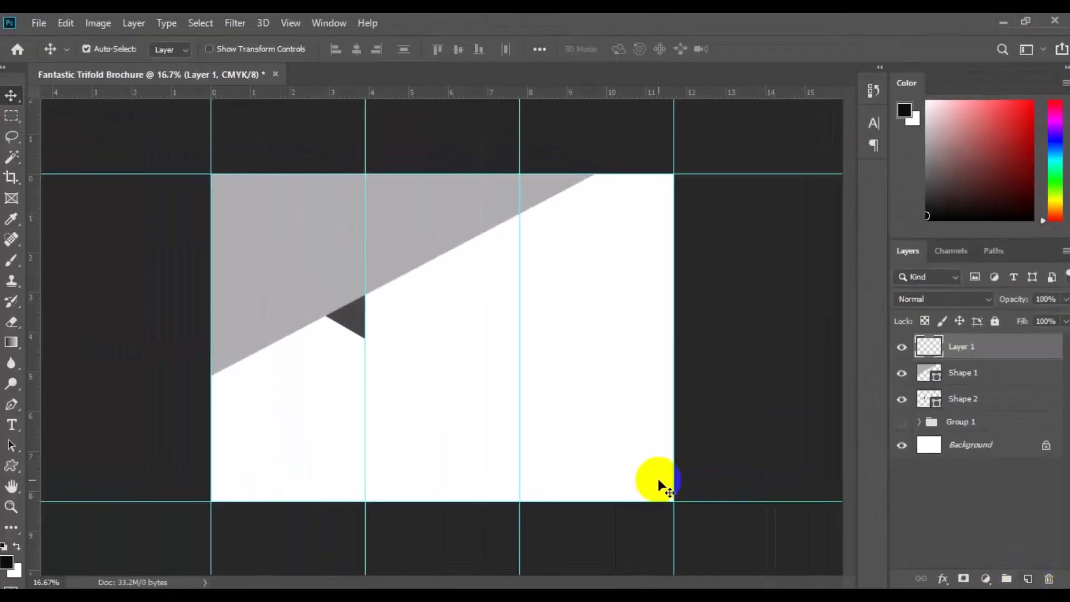
pyautogui.hotkey('ctrl', '+')
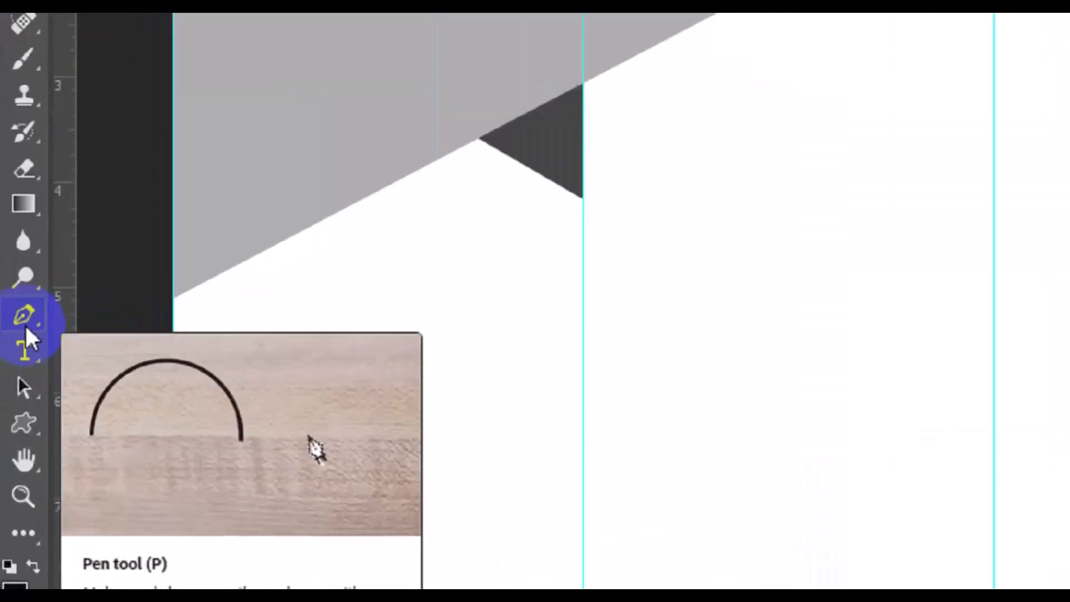
pyautogui.click(13, 411)
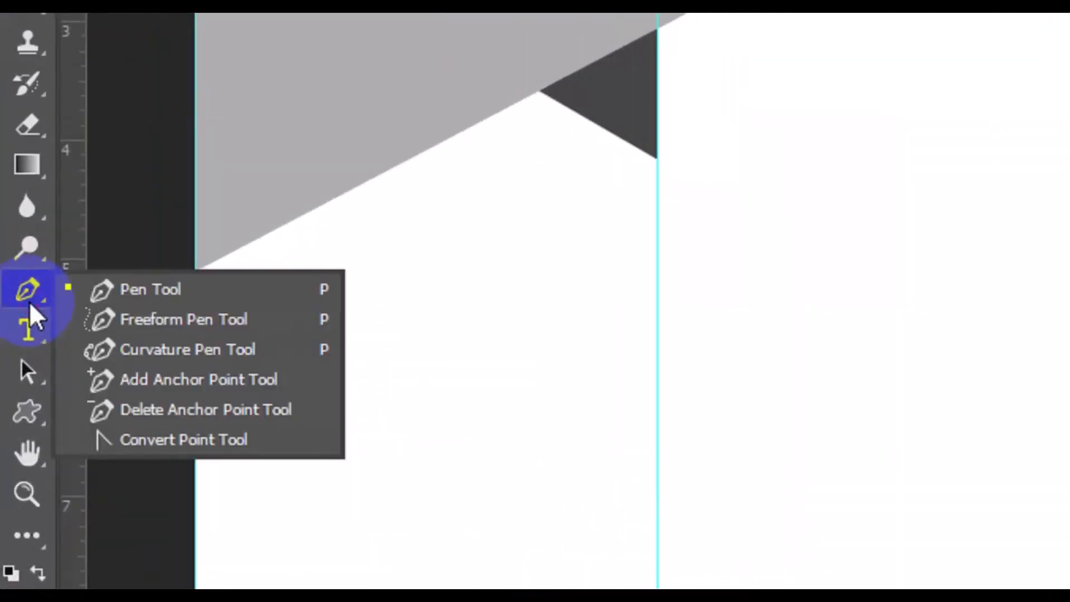
pyautogui.click(156, 299)
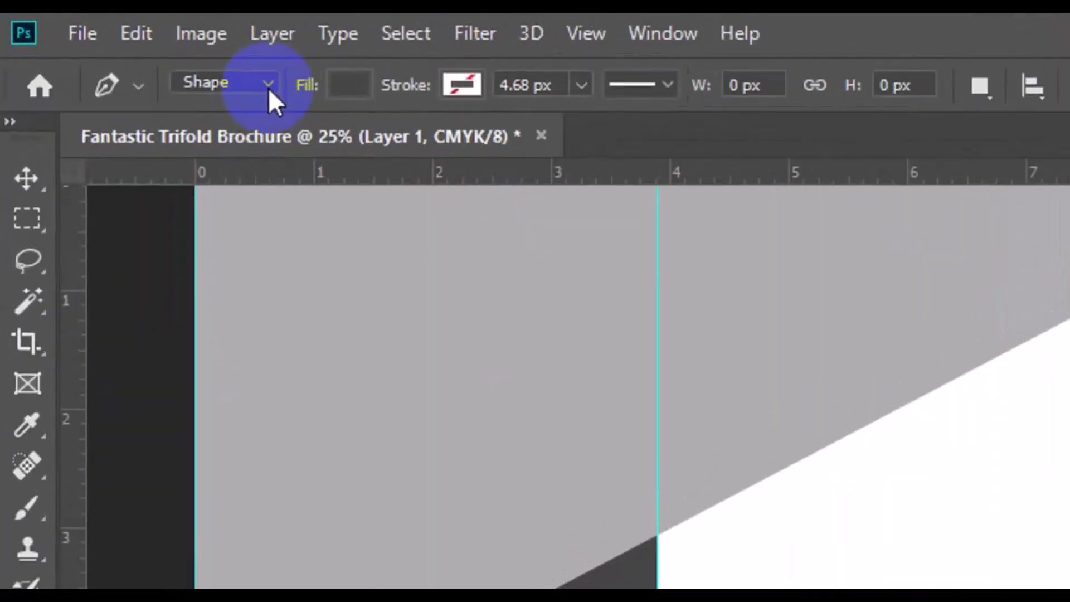
pyautogui.click(268, 84)
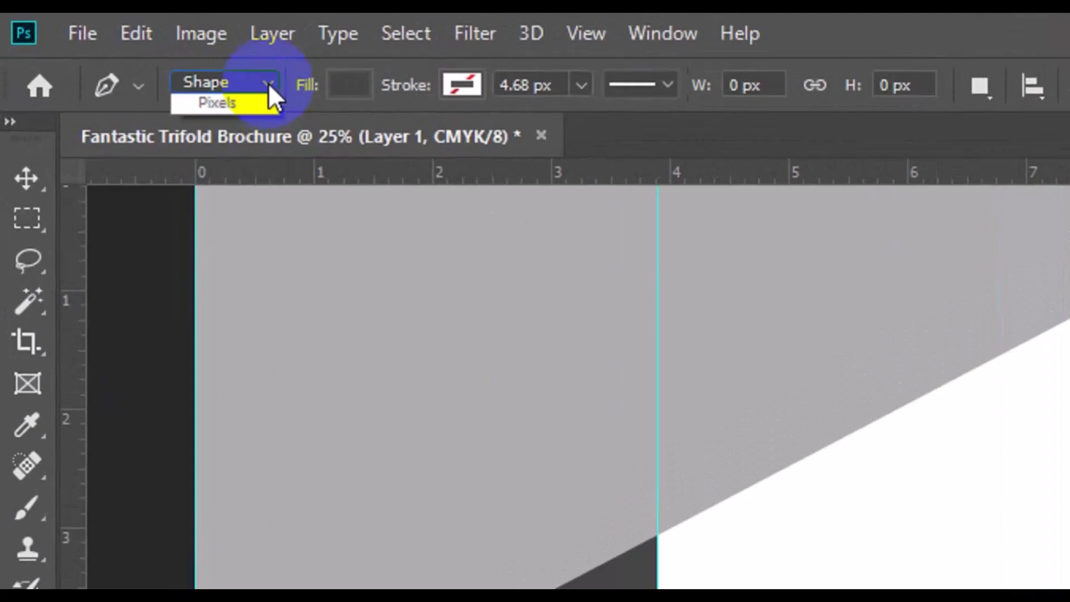
pyautogui.click(255, 114)
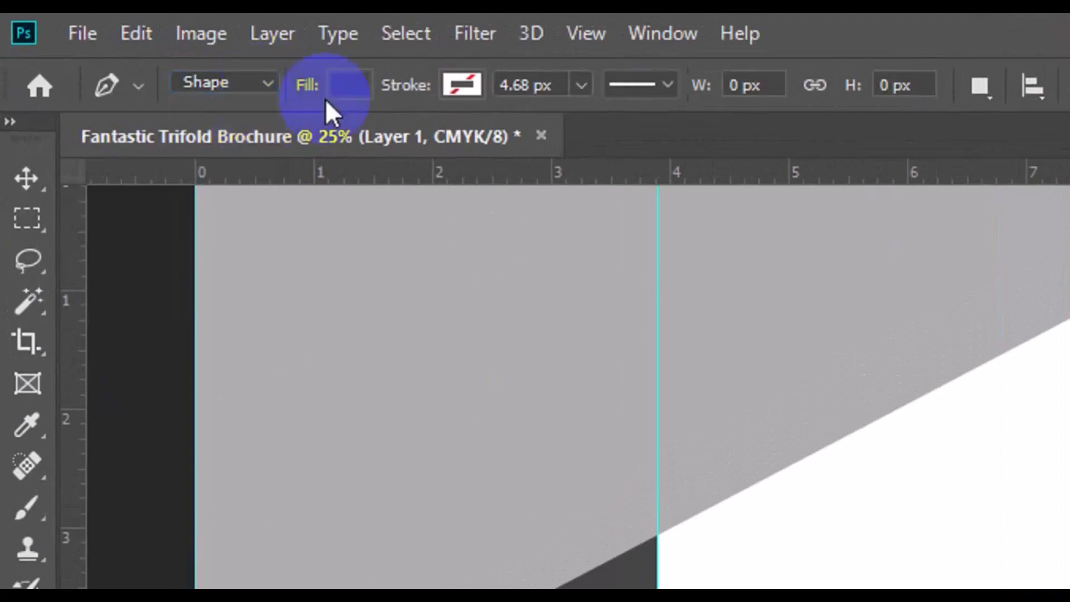
pyautogui.click(367, 90)
pyautogui.click(258, 287)
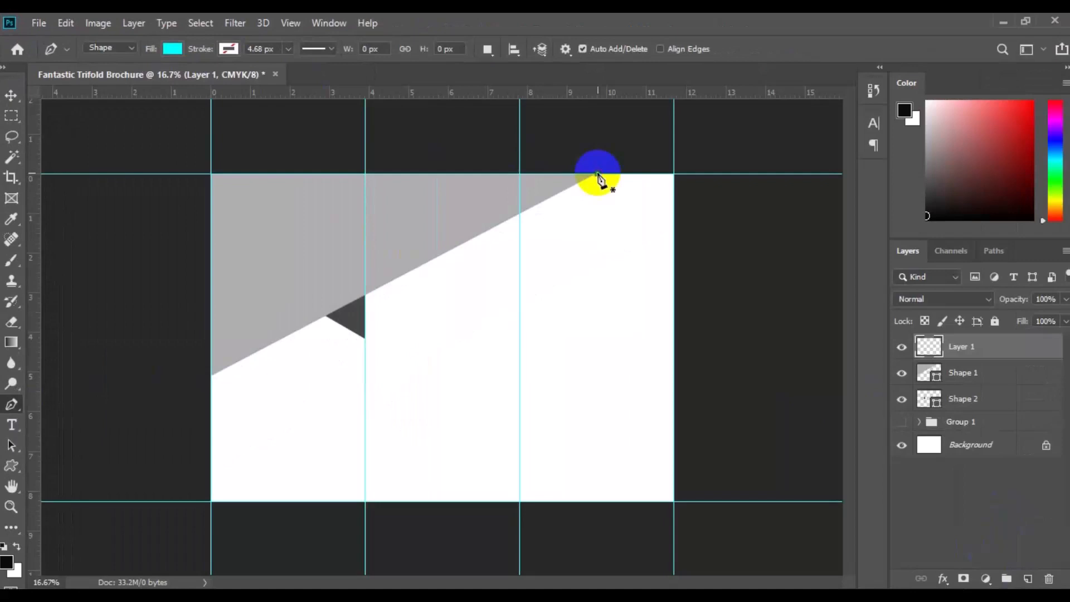
# Step: Draw a cyan band along the diagonal from the triangle's outer corner to beyond the canvas's upper edge, its vertical end about 1 in high
pyautogui.click(597, 175)
pyautogui.click(327, 316)
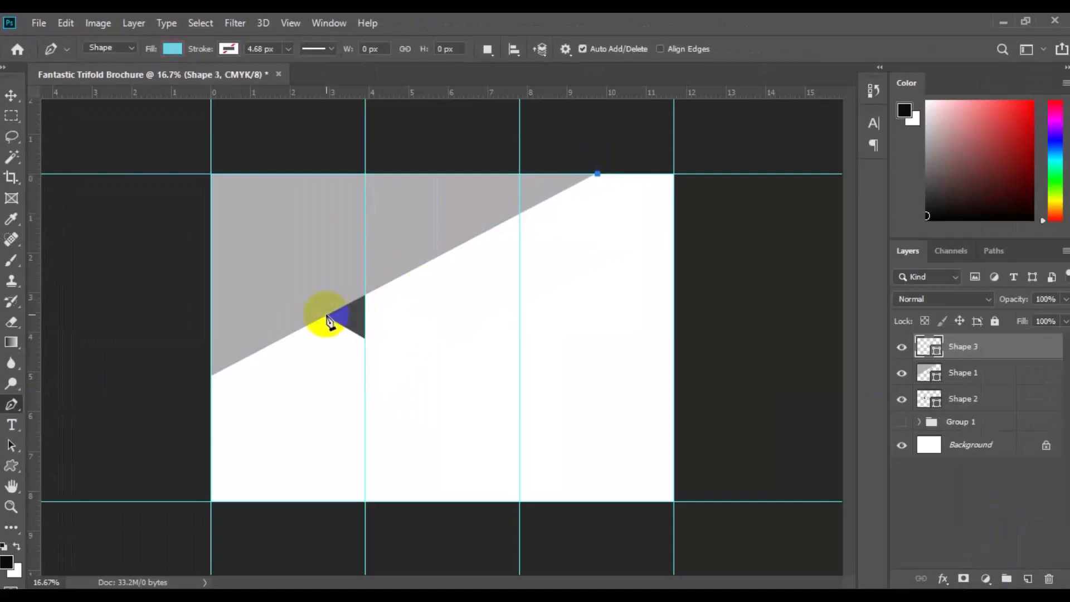
pyautogui.click(325, 316)
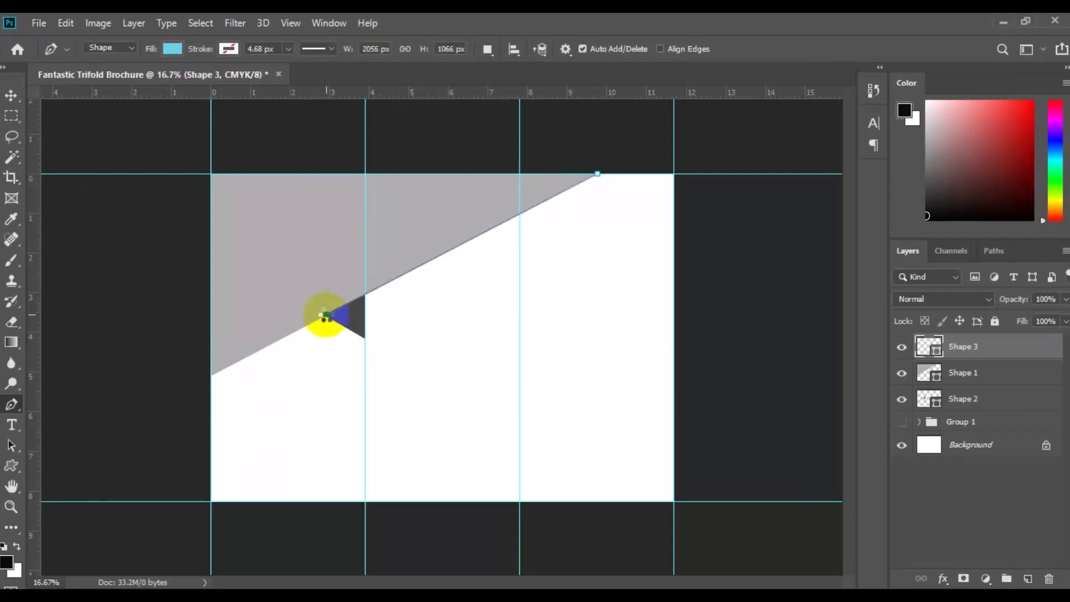
pyautogui.click(326, 272)
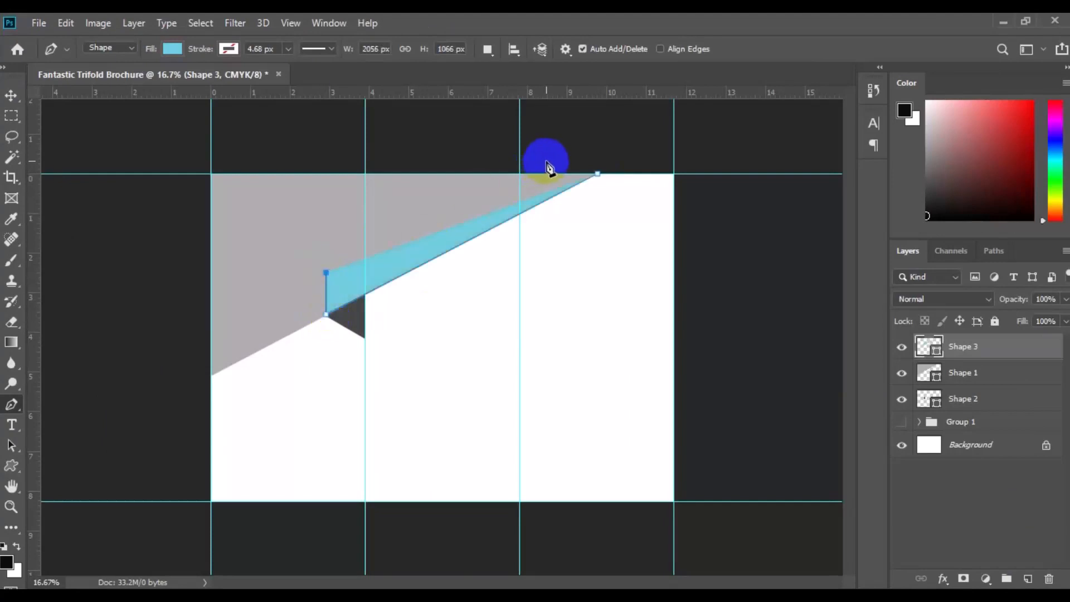
pyautogui.click(556, 160)
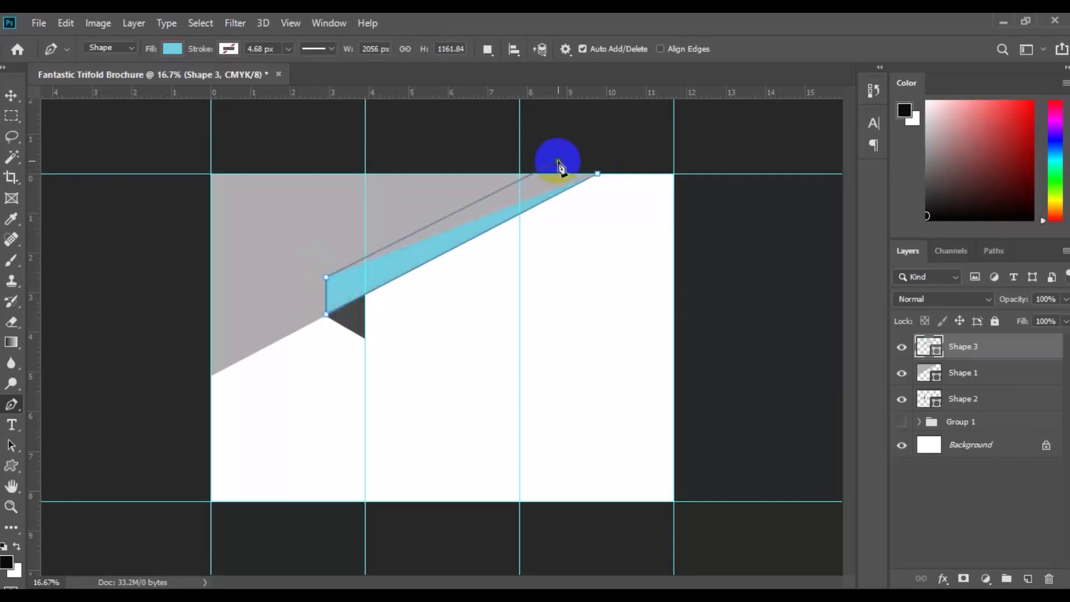
pyautogui.click(598, 174)
pyautogui.press('v')
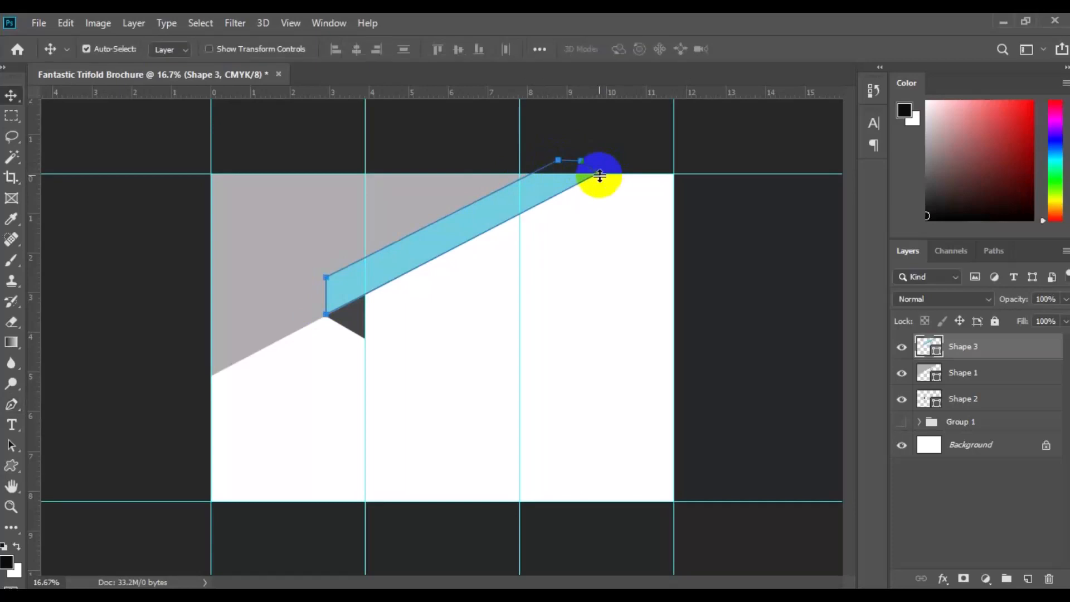
pyautogui.click(352, 309)
pyautogui.click(359, 331)
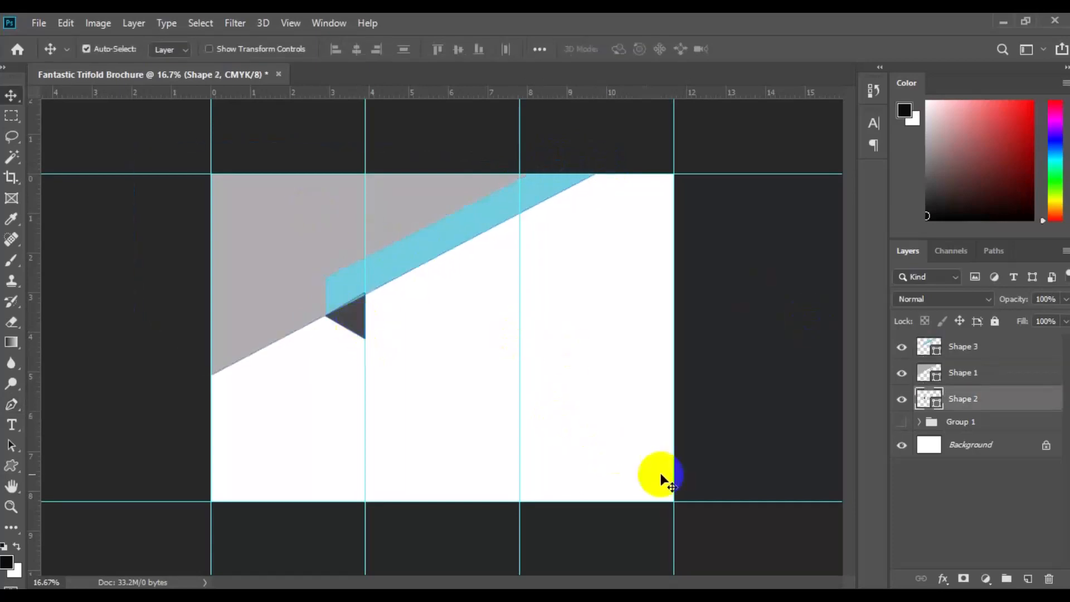
# Step: Select the Background layer and set up the Pen tool in Shape mode with no fill and a light gray stroke
pyautogui.click(1008, 453)
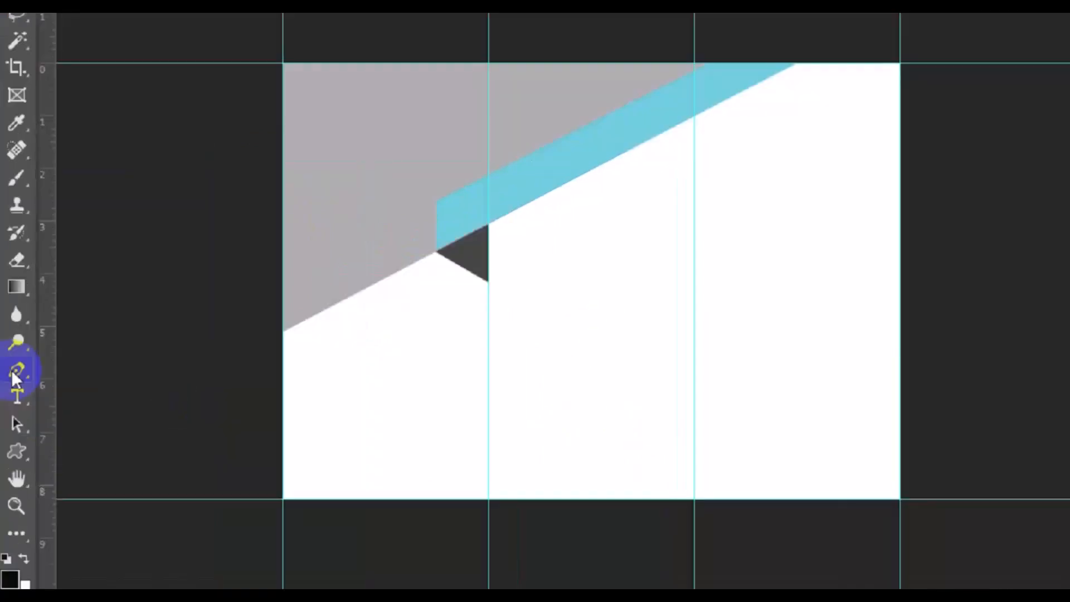
pyautogui.click(10, 407)
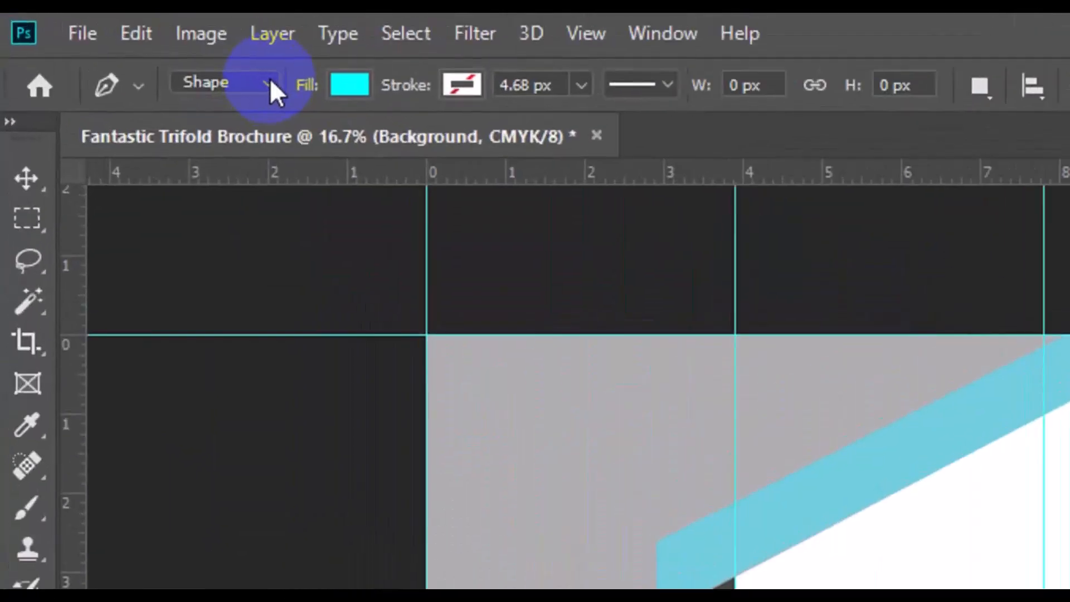
pyautogui.click(132, 48)
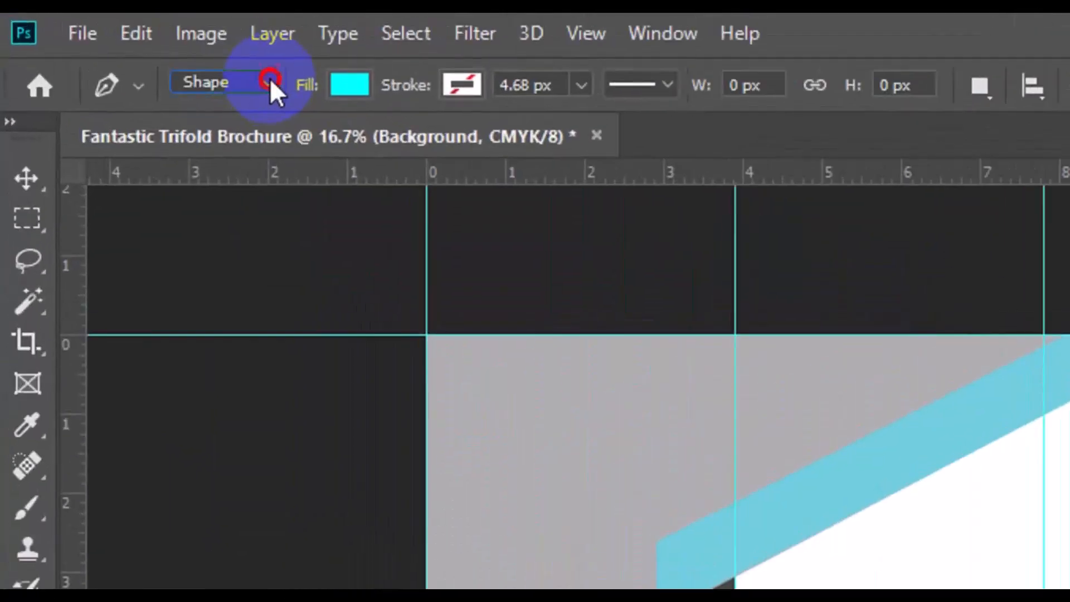
pyautogui.click(344, 89)
pyautogui.click(194, 251)
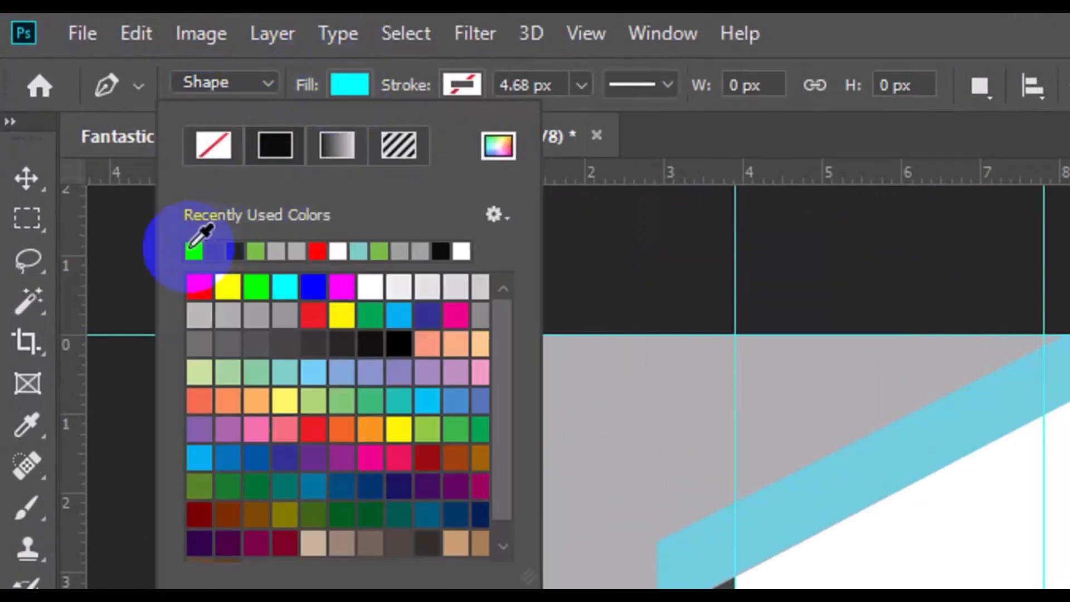
pyautogui.click(209, 155)
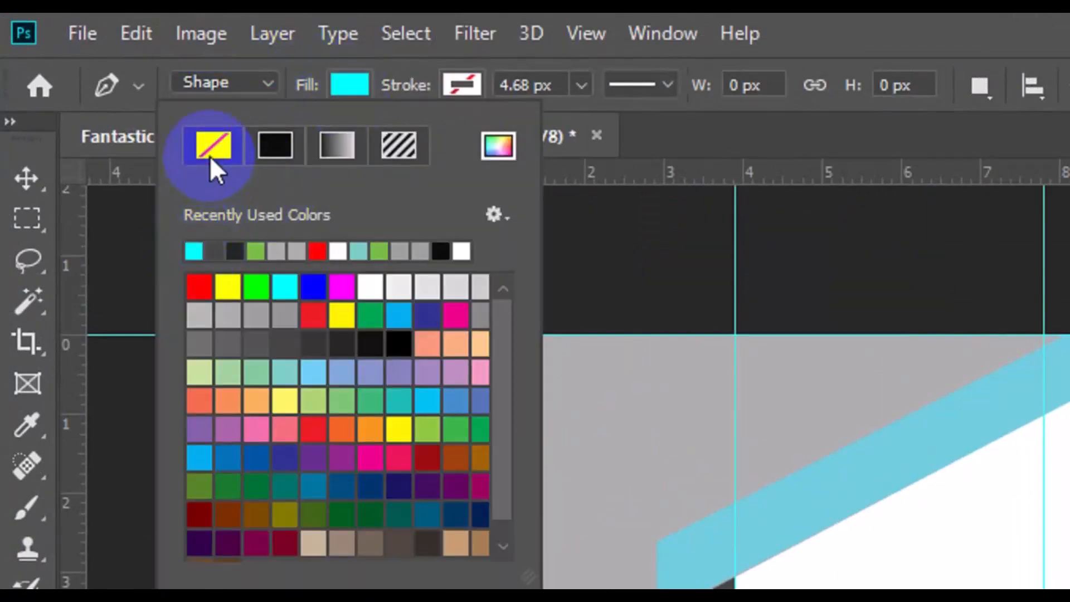
pyautogui.click(477, 91)
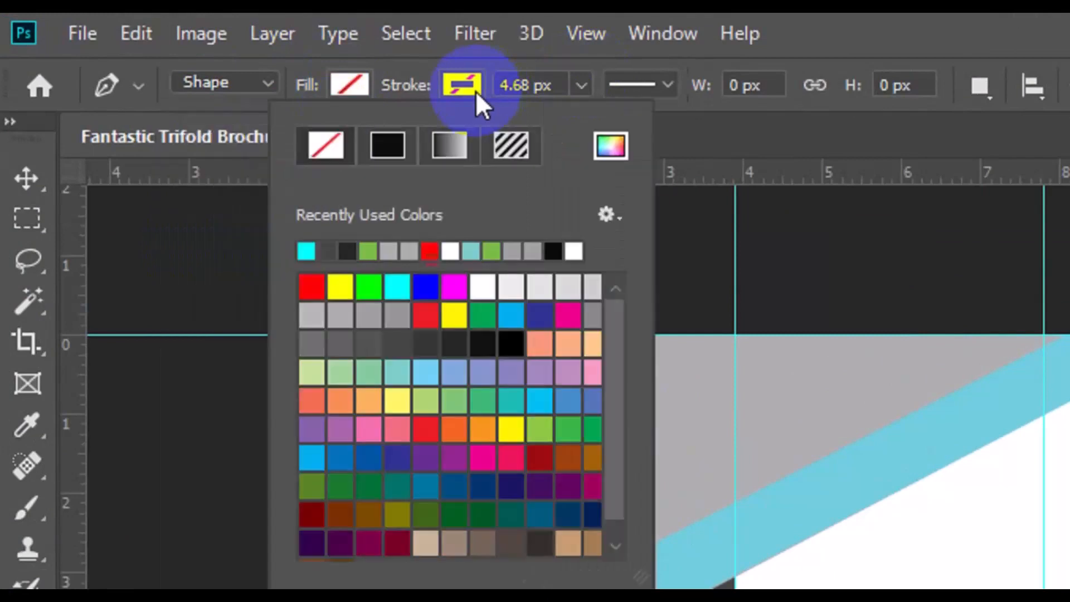
pyautogui.click(568, 286)
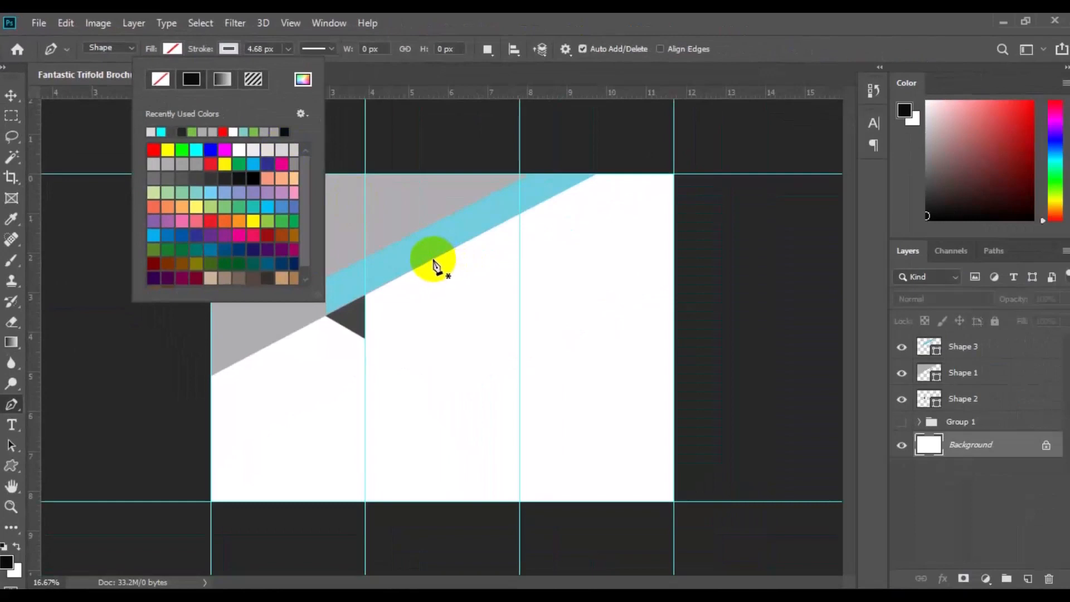
# Step: Draw an open two-segment line about 935 by 749 px from the cyan band's lower edge into the third panel and back to the second
pyautogui.click(433, 261)
pyautogui.click(432, 259)
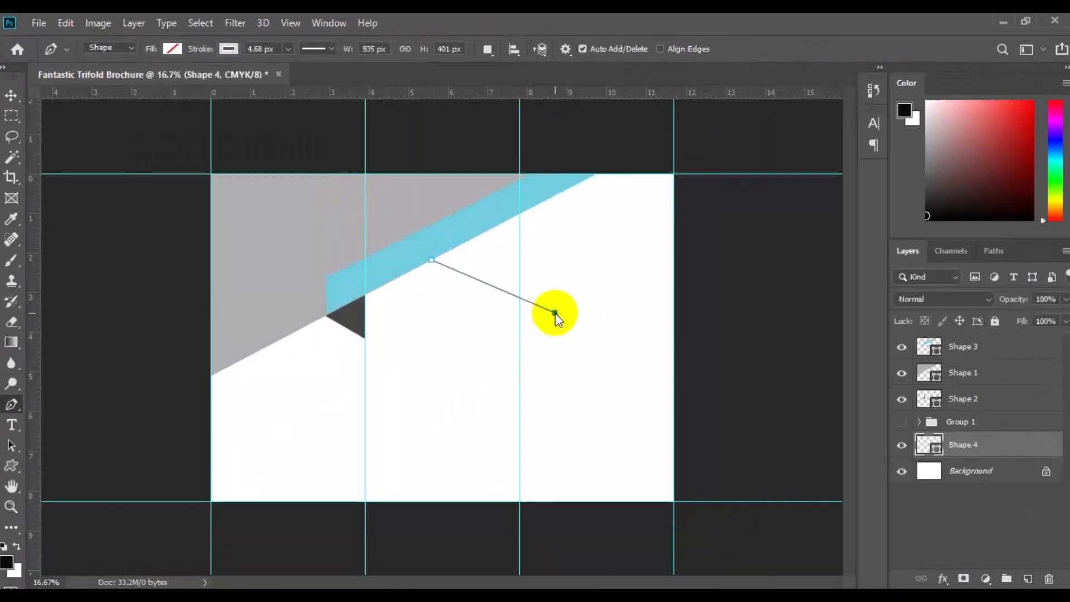
pyautogui.click(555, 313)
pyautogui.click(501, 352)
pyautogui.moveTo(501, 351); pyautogui.dragTo(501, 358)
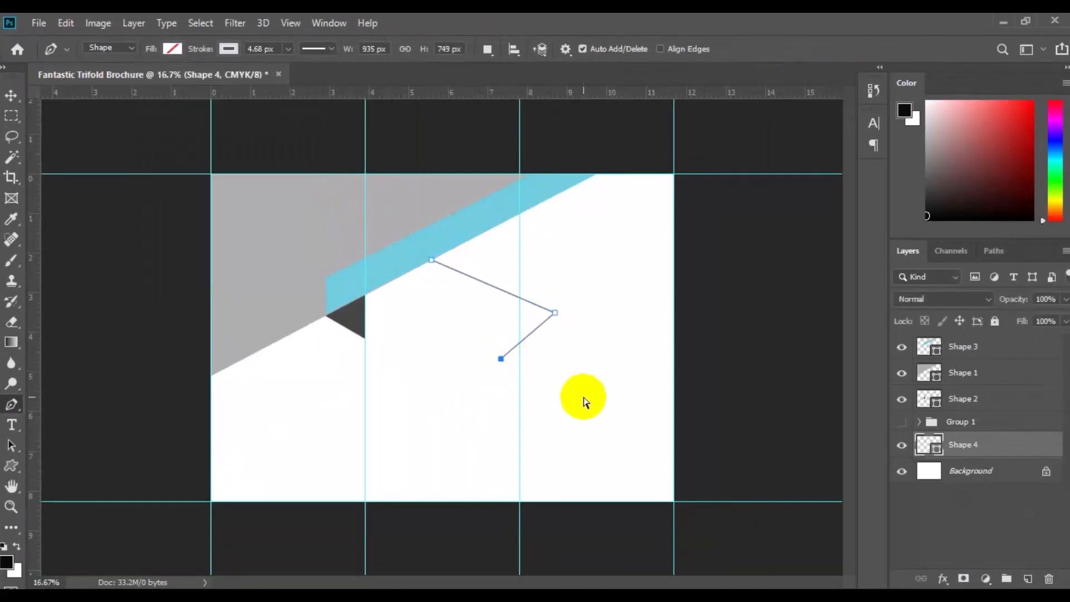
pyautogui.keyDown('ctrl'); pyautogui.click(584, 402); pyautogui.keyUp('ctrl')
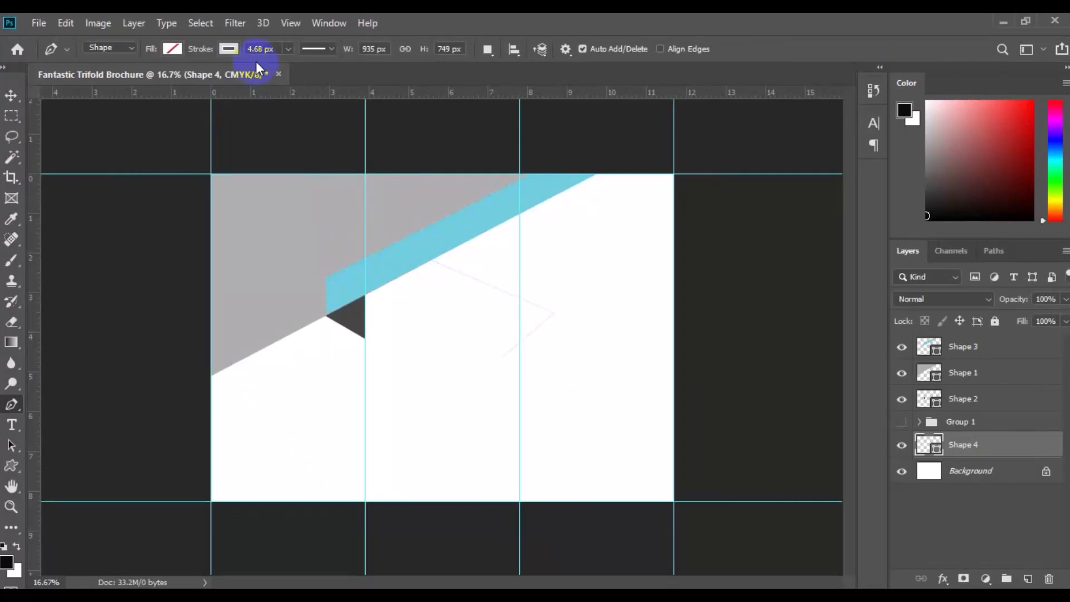
# Step: Set the two-segment line's stroke width to 15 px
pyautogui.click(267, 50)
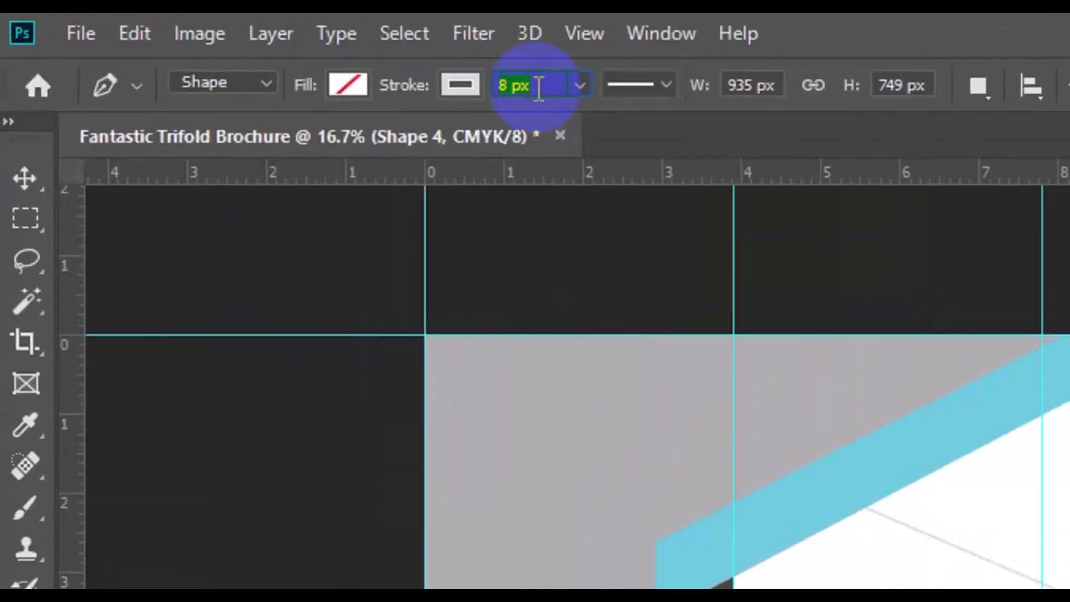
pyautogui.write('15')
pyautogui.press('Return')
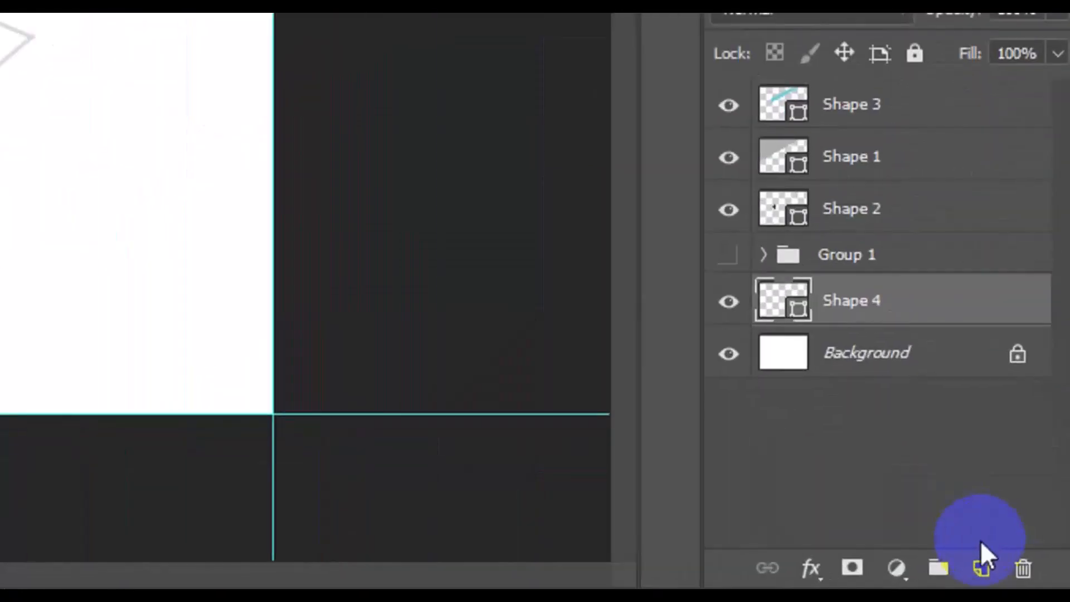
# Step: Add a new layer above the line and set the Pen tool to a dark gray fill with no stroke
pyautogui.click(981, 568)
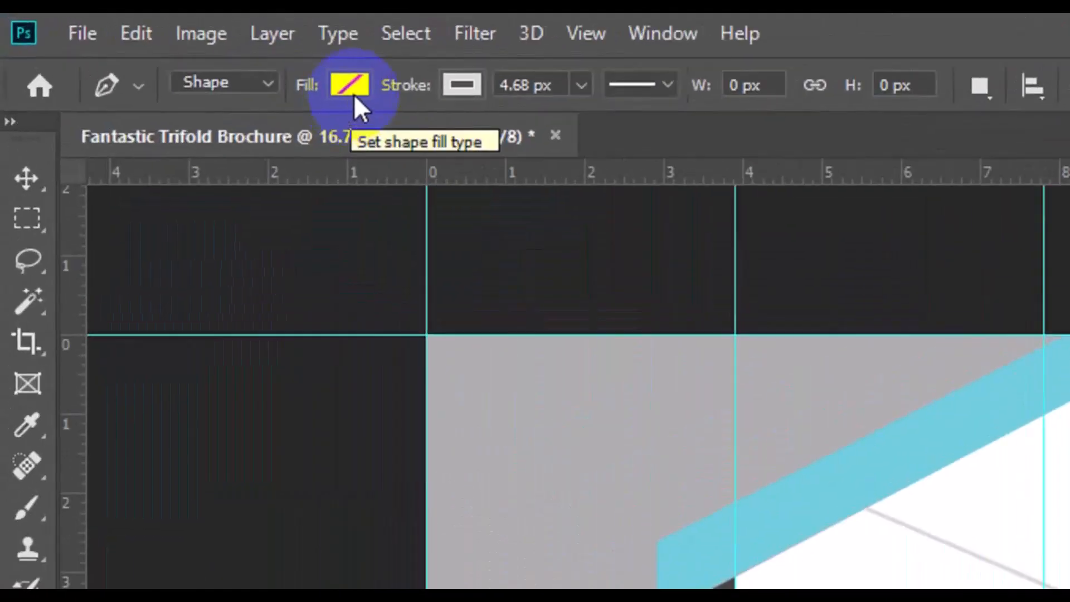
pyautogui.click(353, 90)
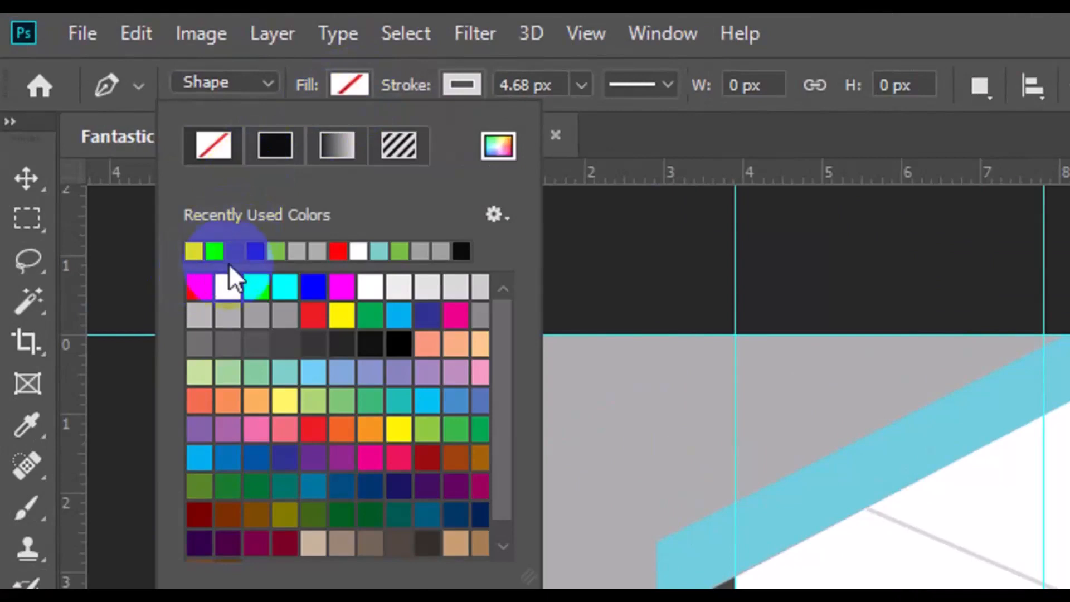
pyautogui.click(255, 251)
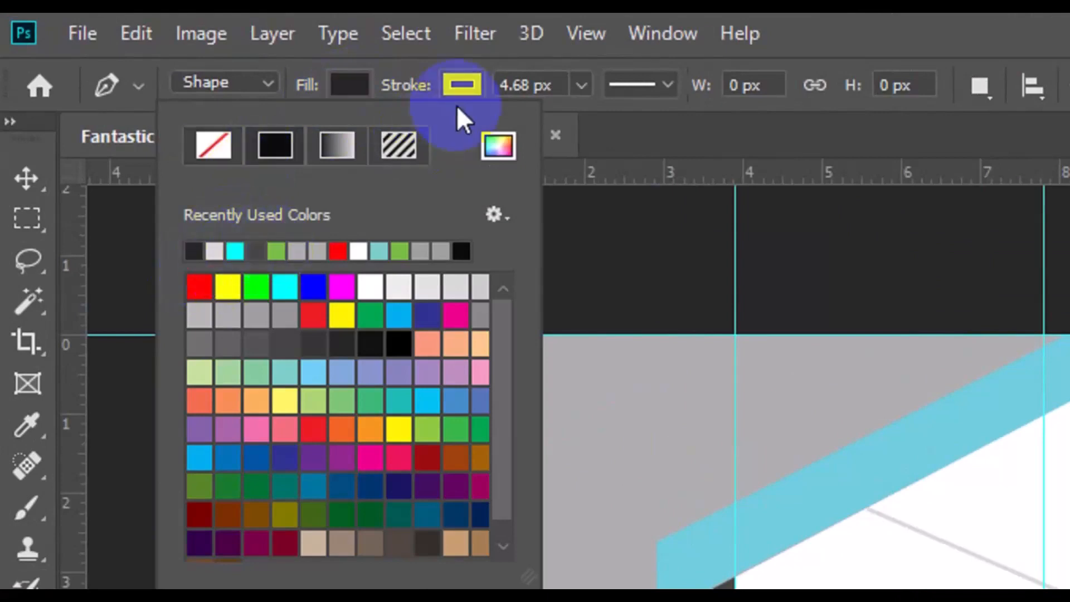
pyautogui.click(456, 92)
pyautogui.click(457, 93)
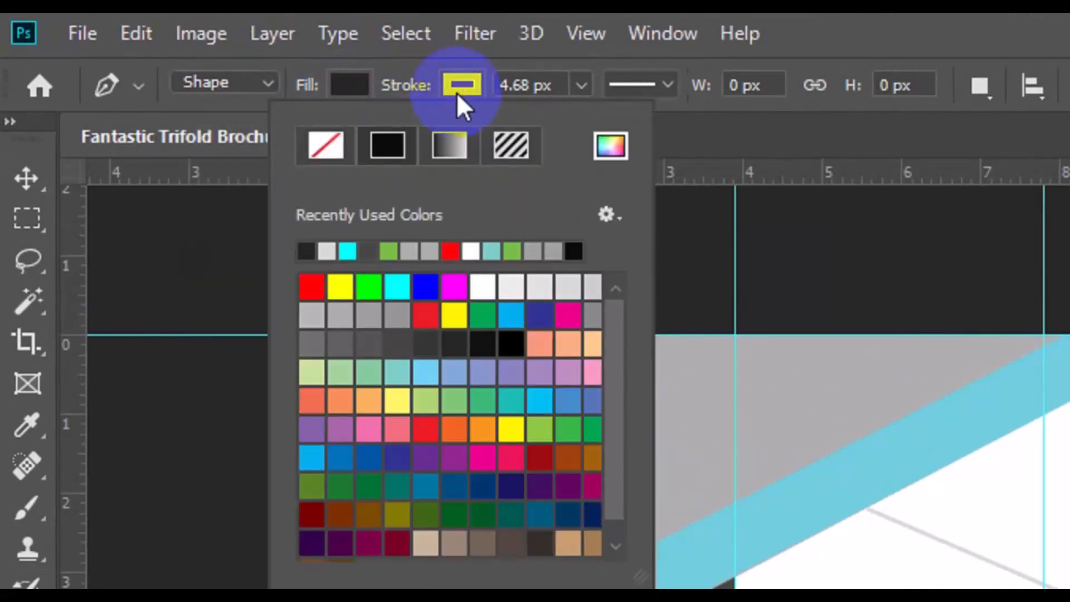
pyautogui.click(330, 143)
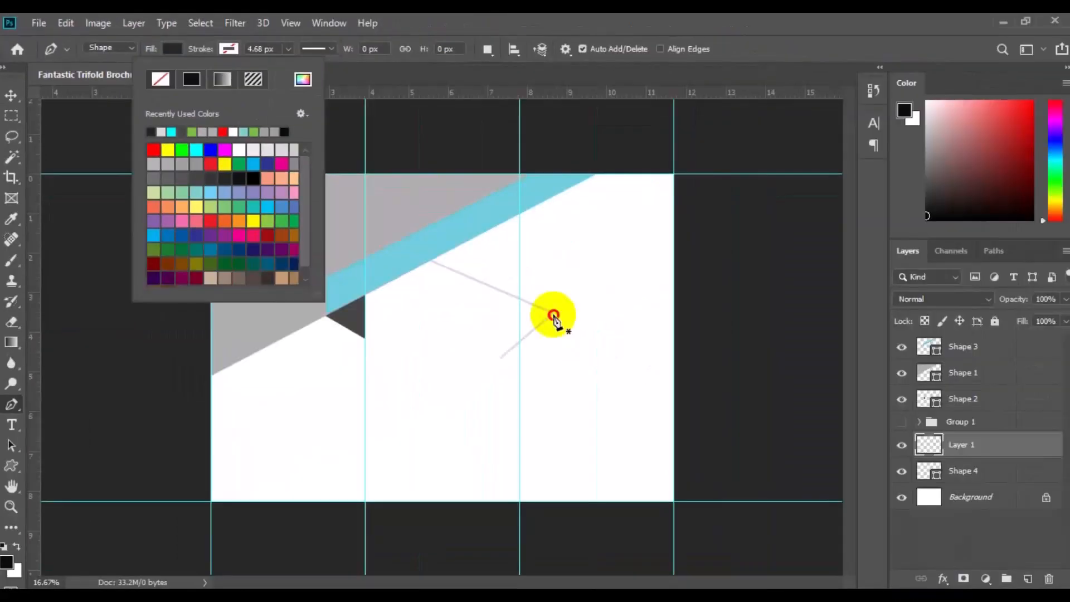
# Step: Draw a closed dark polygon about 1336 by 1282 px over the third panel's upper area, starting at the light gray line's corner
pyautogui.click(553, 315)
pyautogui.click(553, 315)
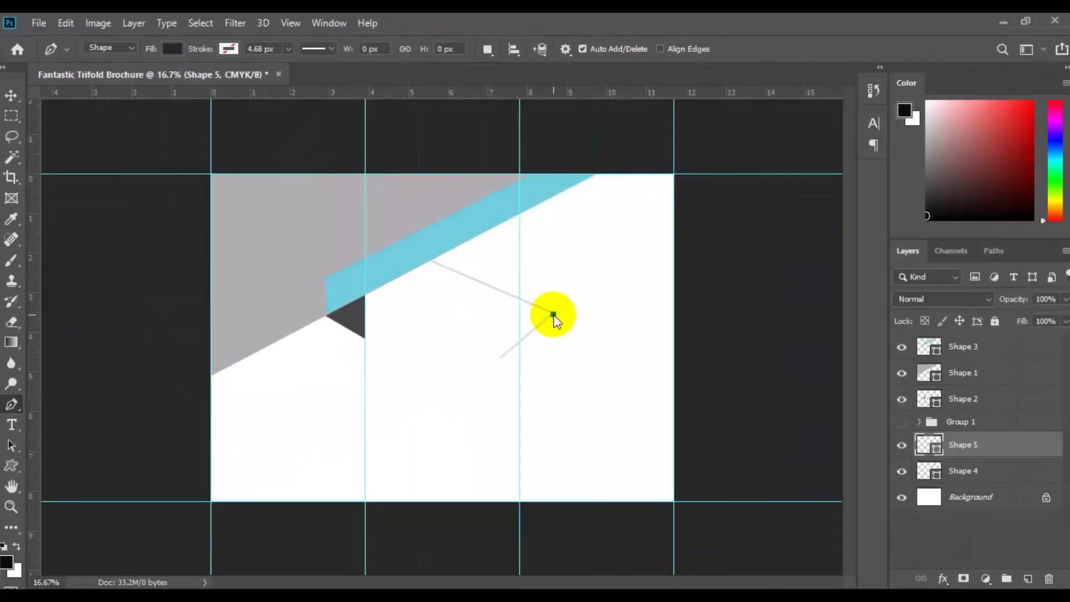
pyautogui.hotkey('ctrl', '+')
pyautogui.hotkey('ctrl', '-')
pyautogui.click(696, 226)
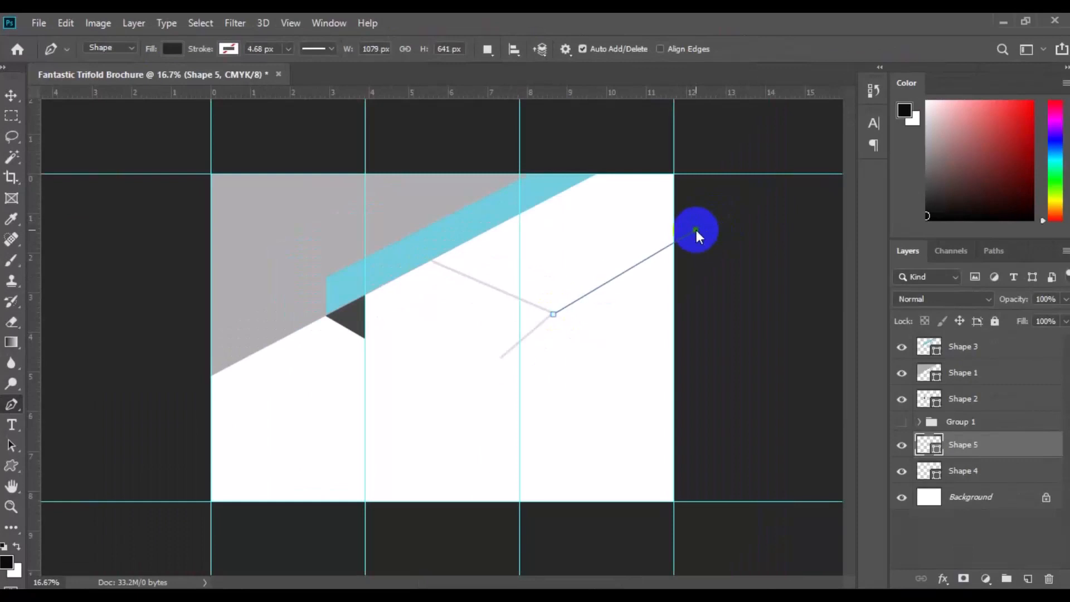
pyautogui.click(696, 152)
pyautogui.click(551, 145)
pyautogui.click(520, 151)
pyautogui.click(519, 297)
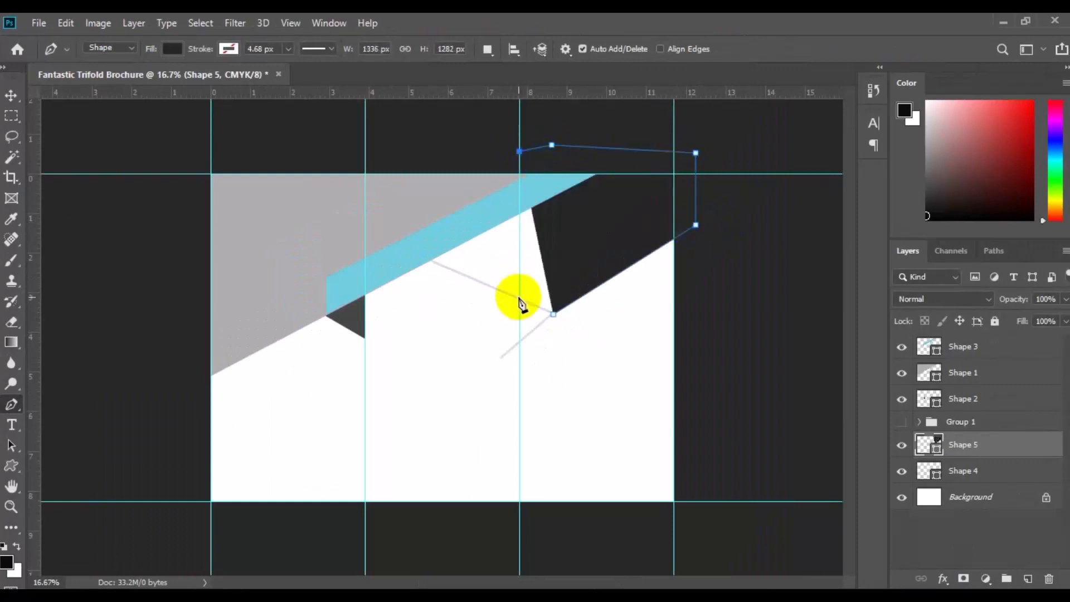
pyautogui.click(553, 314)
# Step: Duplicate the dark gray folded-corner triangle layer, Shape 2
pyautogui.click(11, 96)
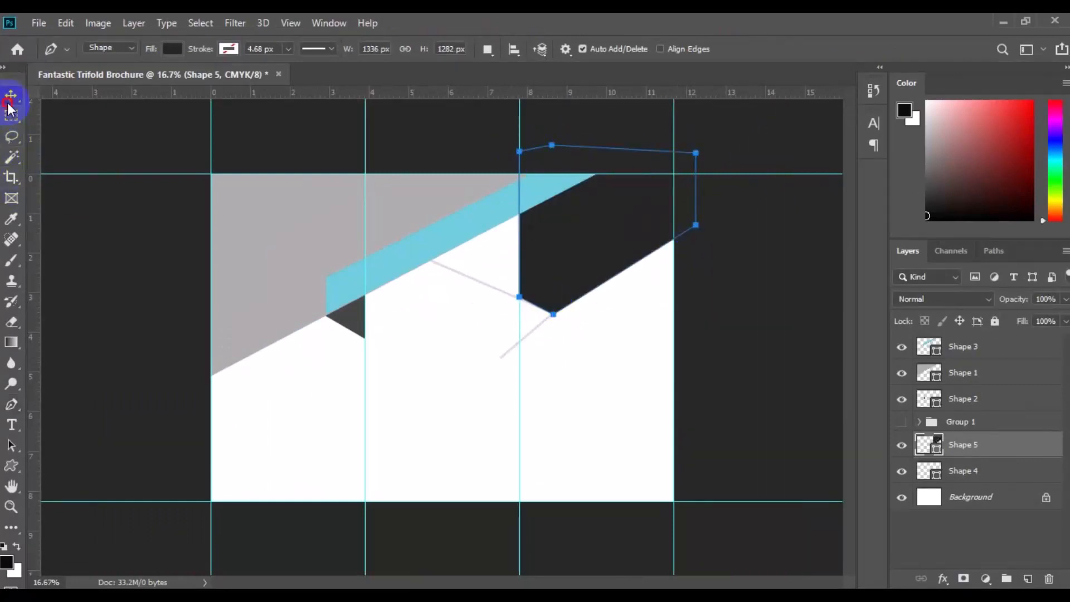
pyautogui.click(354, 325)
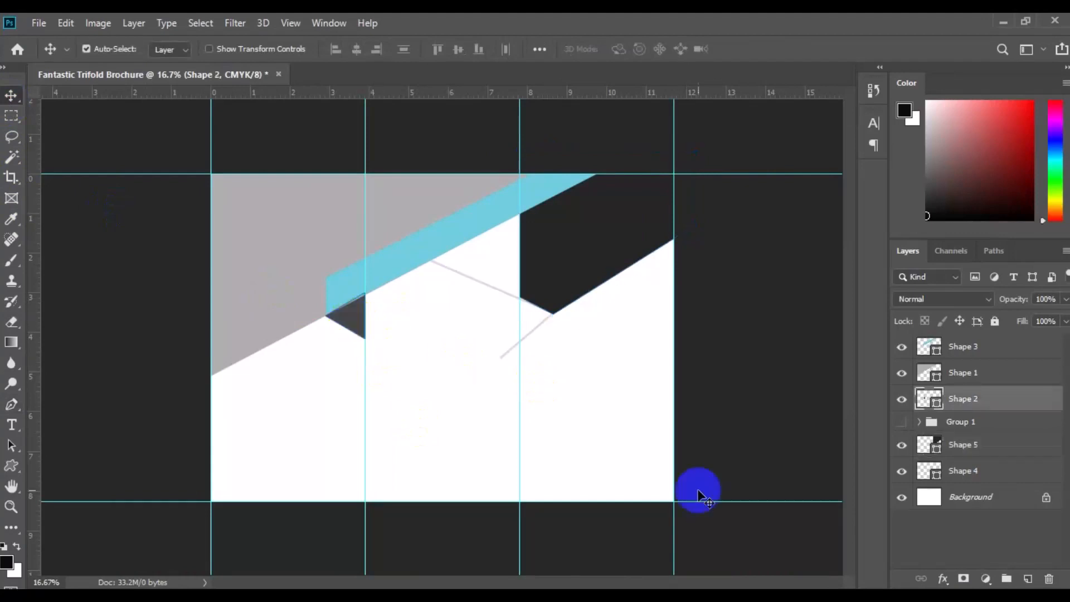
pyautogui.rightClick(1026, 397)
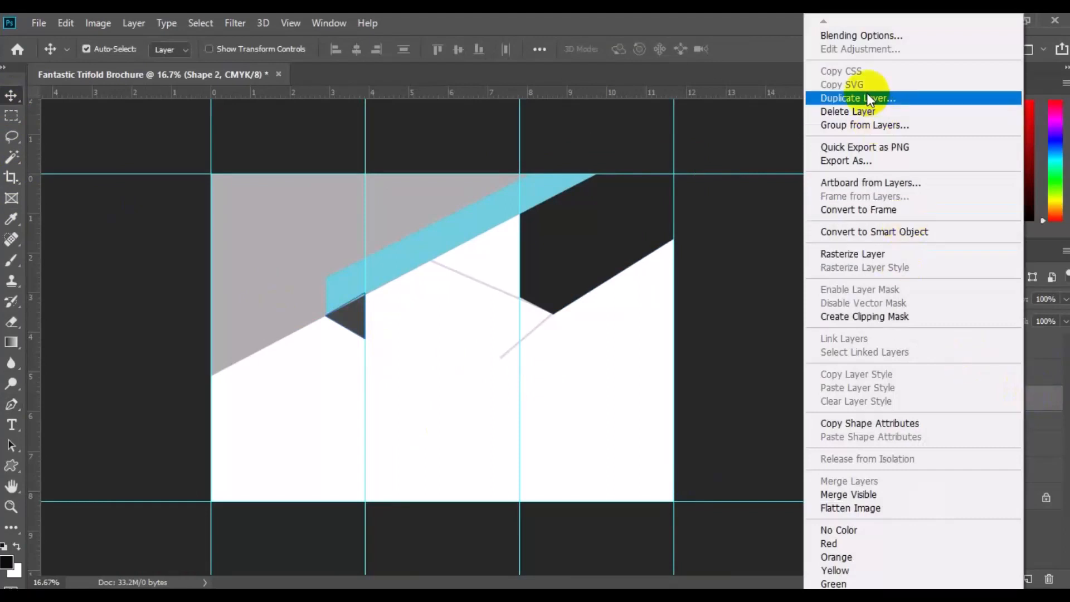
pyautogui.click(868, 99)
pyautogui.click(666, 160)
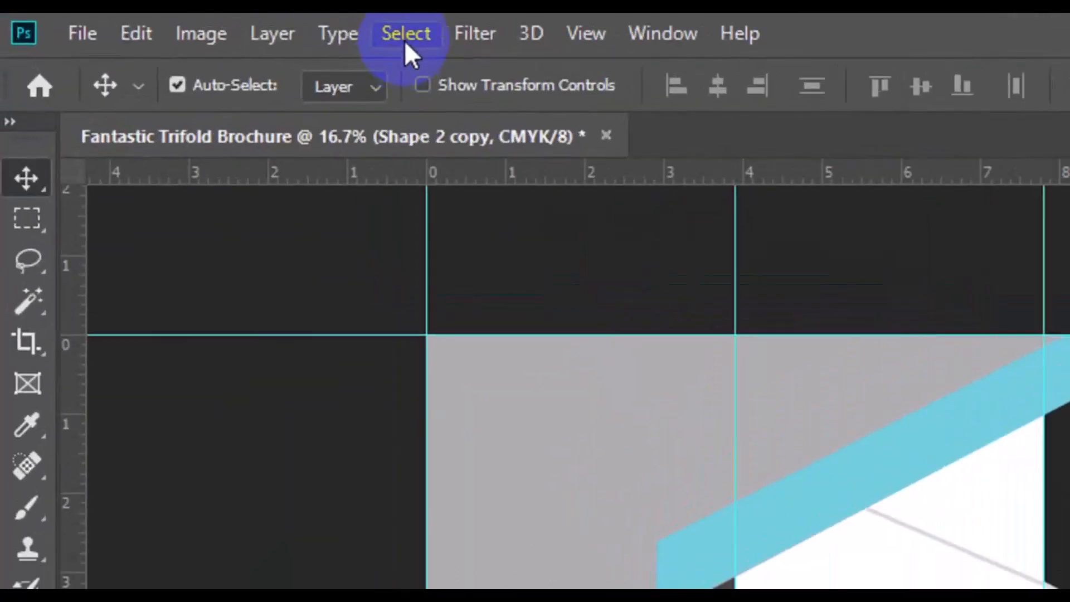
# Step: Align the duplicated triangle to the canvas's right edge using a full-canvas selection, and deselect
pyautogui.click(405, 34)
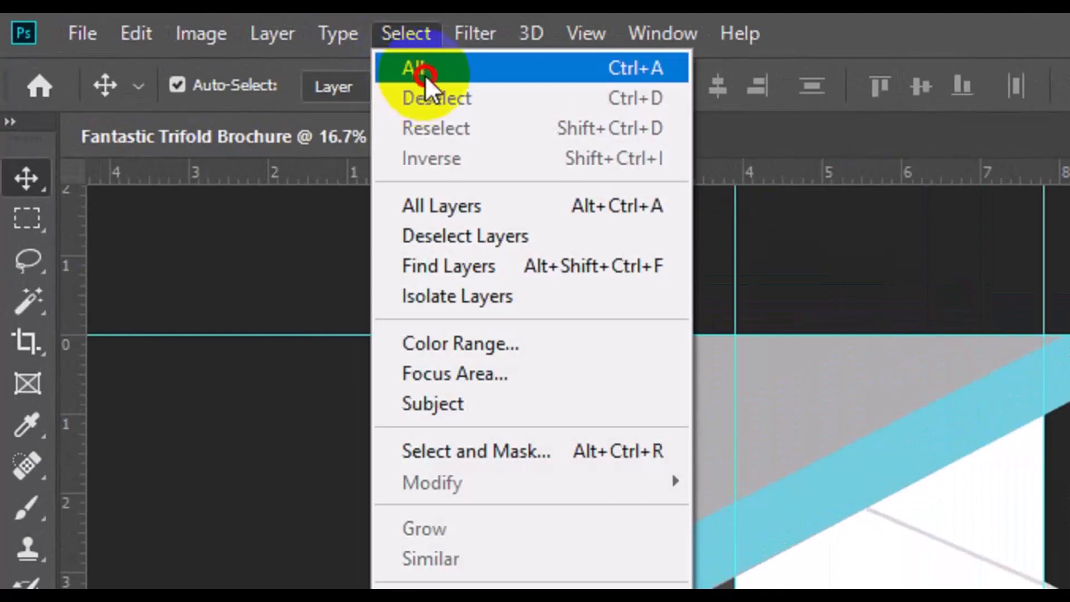
pyautogui.click(425, 74)
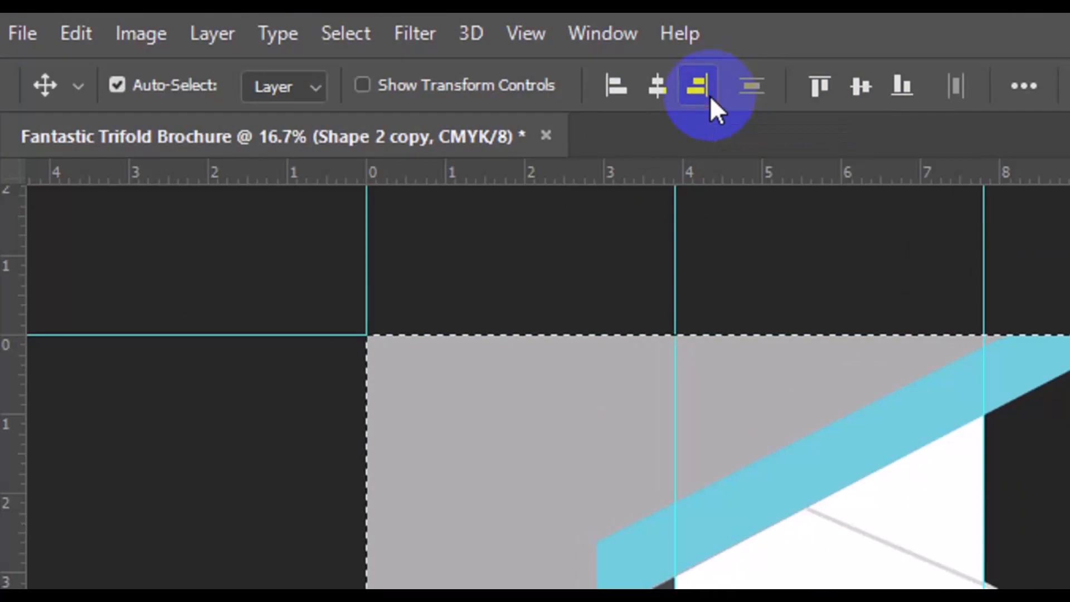
pyautogui.click(370, 32)
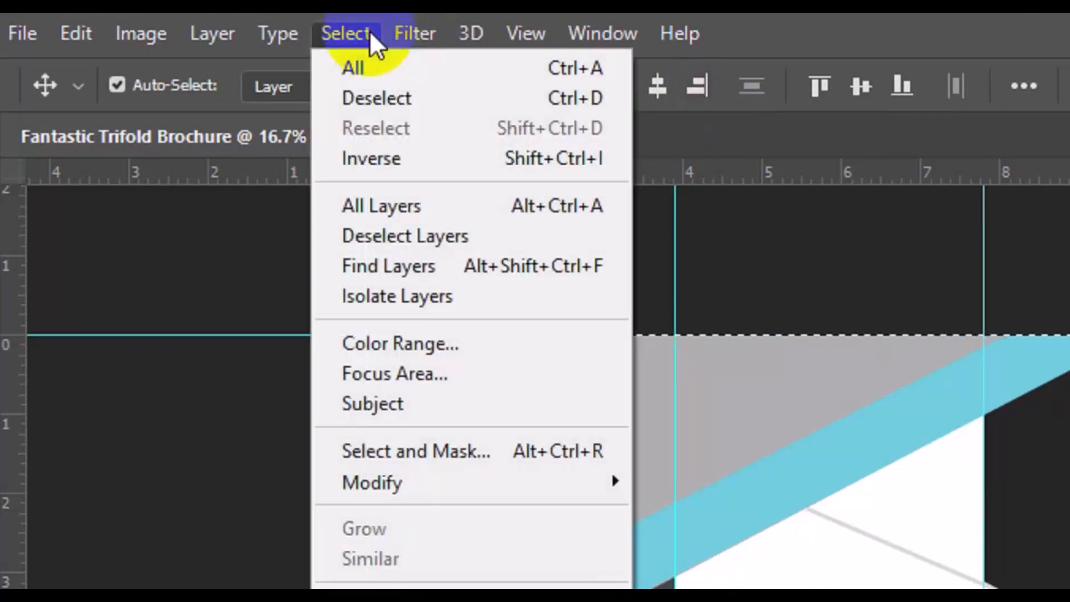
pyautogui.click(386, 94)
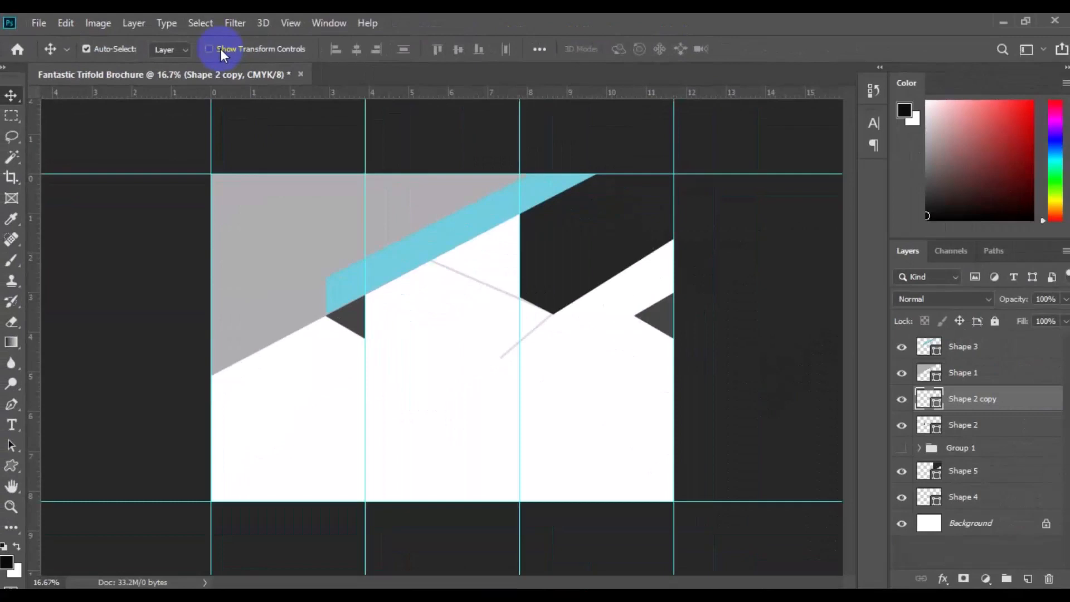
# Step: Move the duplicated triangle up to the dark polygon's lower edge and place its layer directly below Shape 5
pyautogui.moveTo(662, 323); pyautogui.dragTo(659, 269)
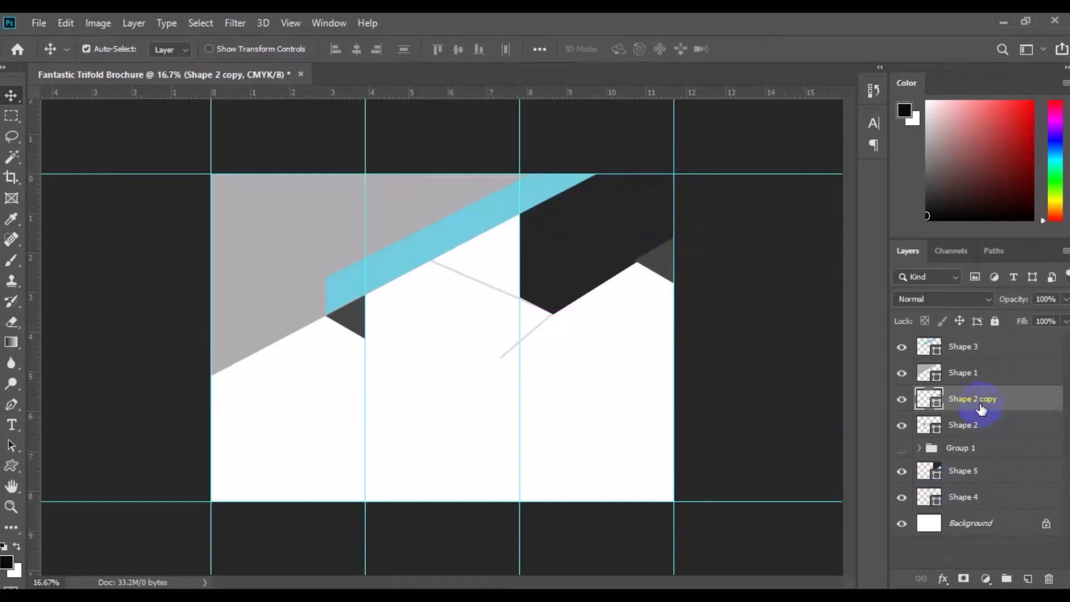
pyautogui.moveTo(981, 407); pyautogui.dragTo(994, 481)
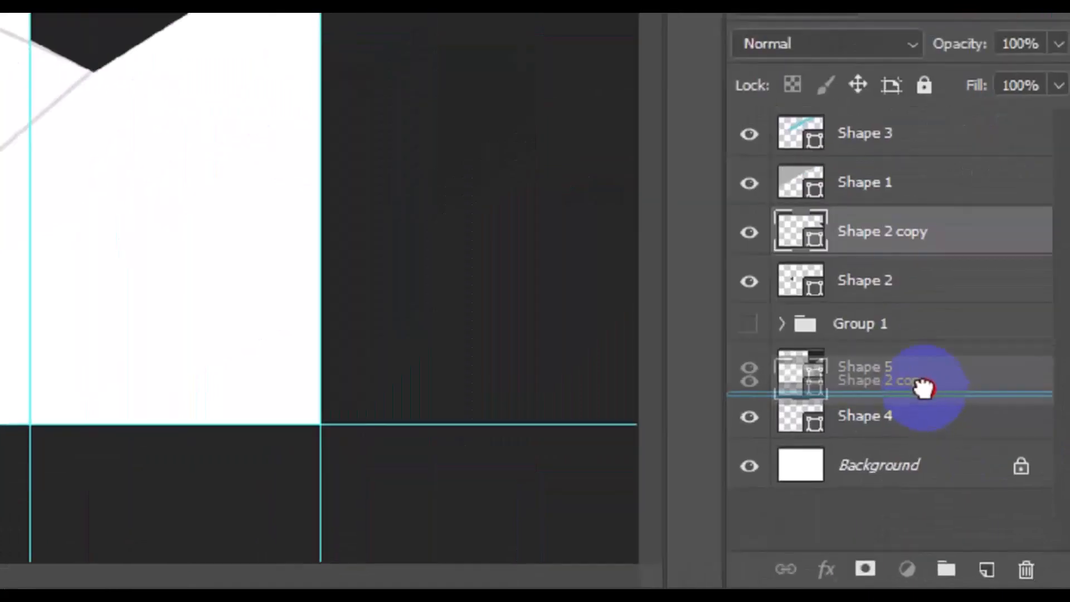
pyautogui.moveTo(922, 388); pyautogui.dragTo(923, 395)
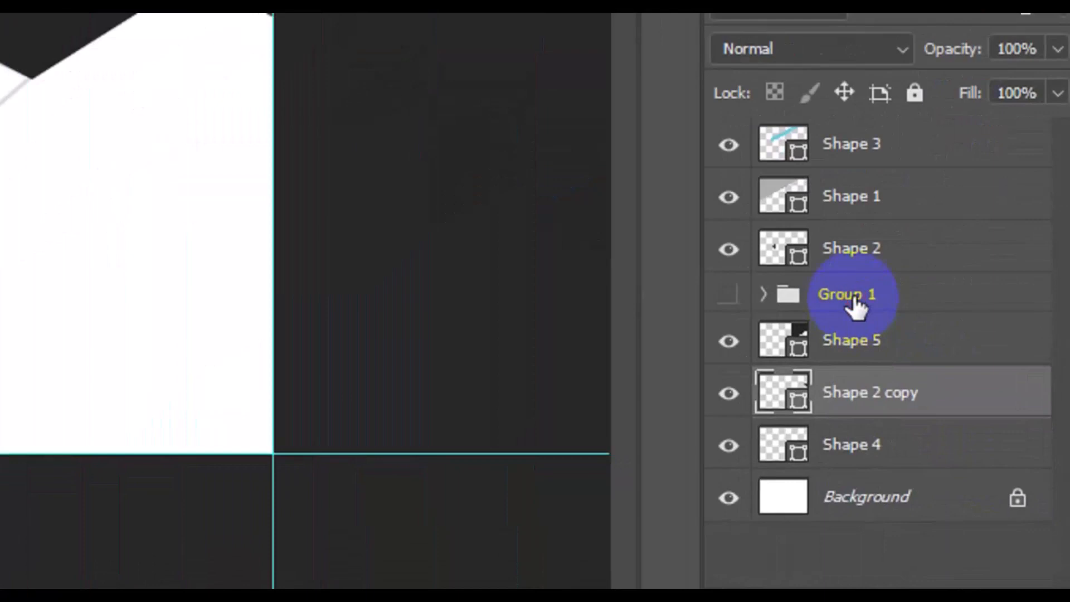
# Step: Move Group 1 directly above the Background layer and make the group visible
pyautogui.click(854, 301)
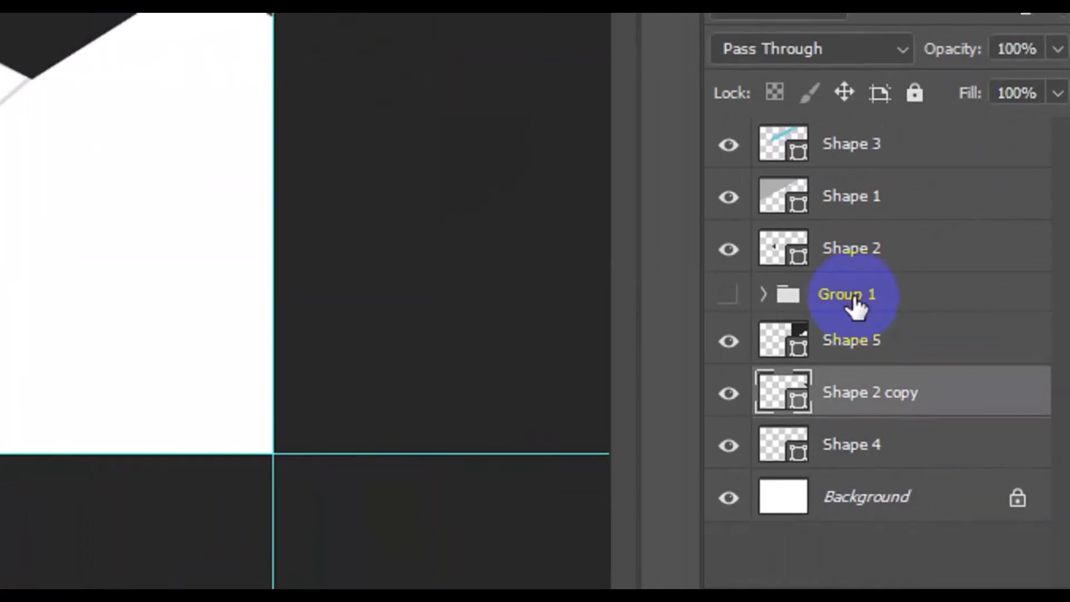
pyautogui.moveTo(854, 301); pyautogui.dragTo(872, 438)
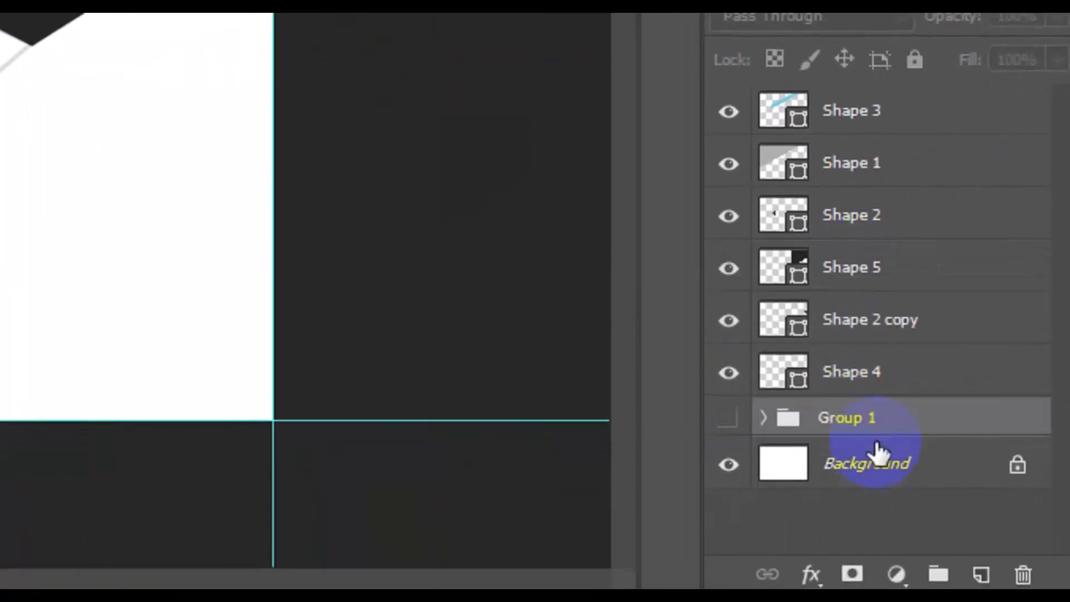
pyautogui.click(726, 423)
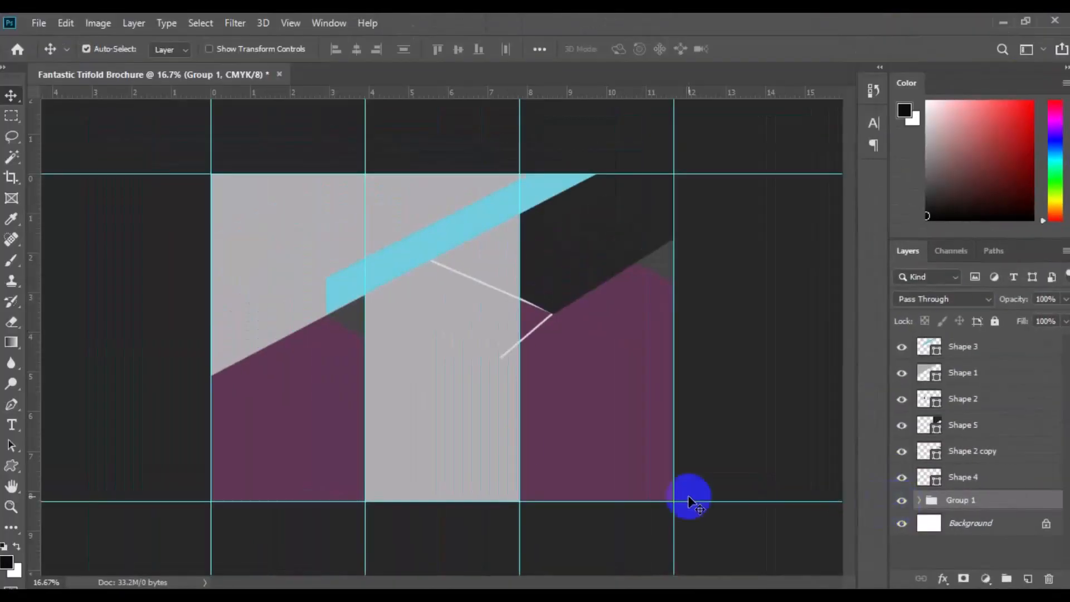
# Step: Hide the second and third panels' rectangles, Rectangle 1 and Rectangle 1 copy 2, in Group 1
pyautogui.click(410, 440)
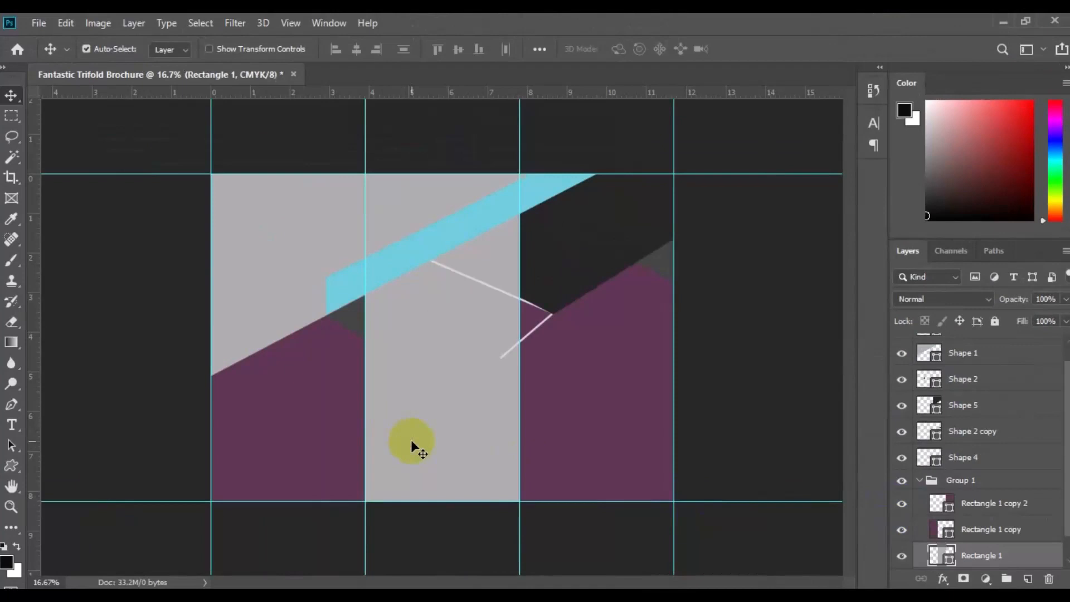
pyautogui.click(901, 561)
pyautogui.click(589, 433)
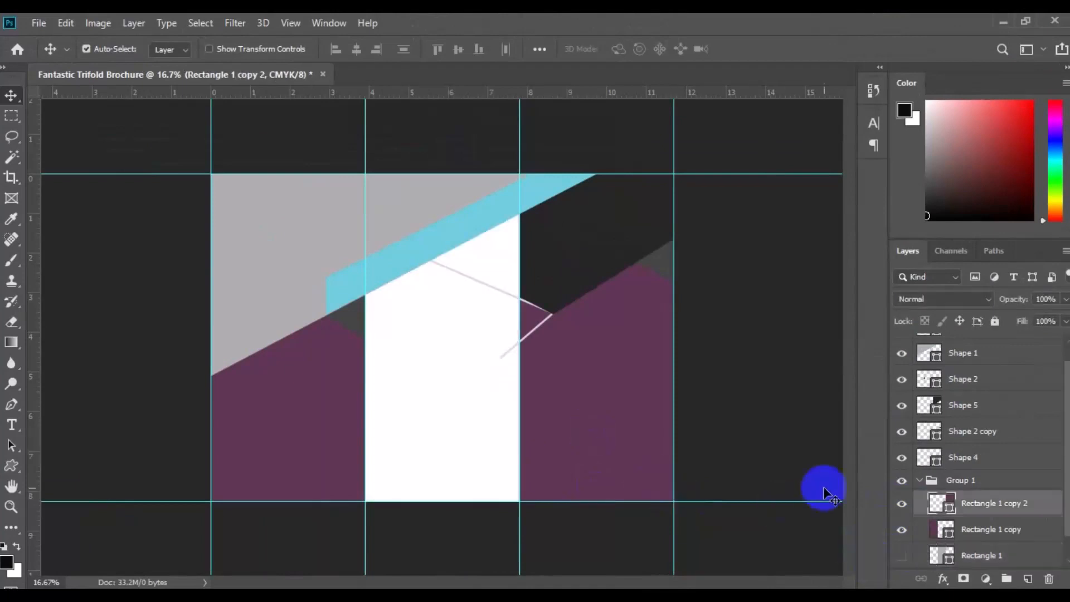
pyautogui.click(902, 509)
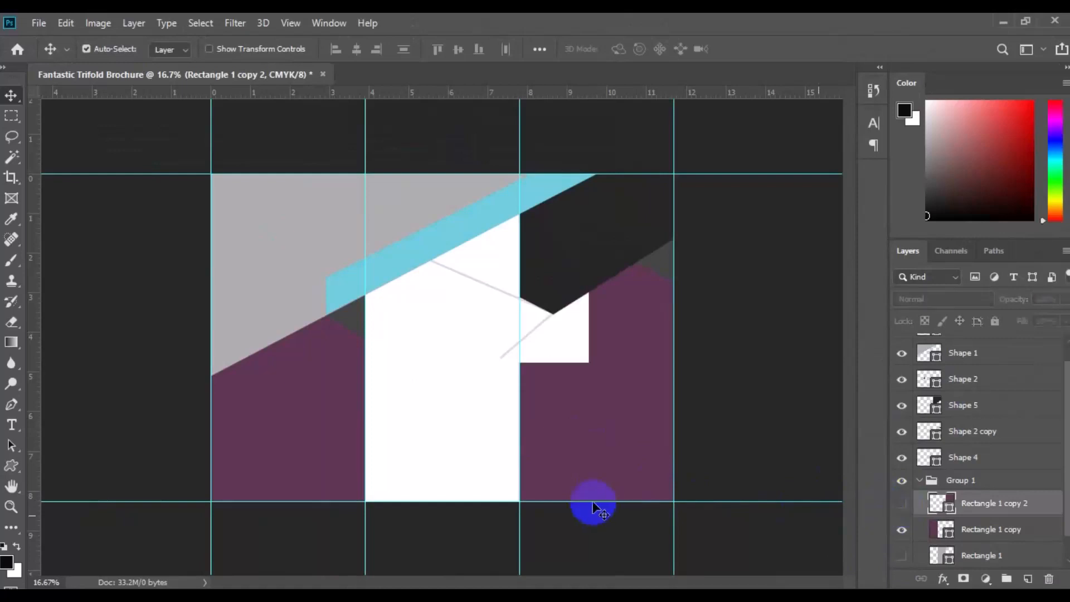
# Step: Change the first panel's purple rectangle fill to the dark color #282026
pyautogui.click(306, 474)
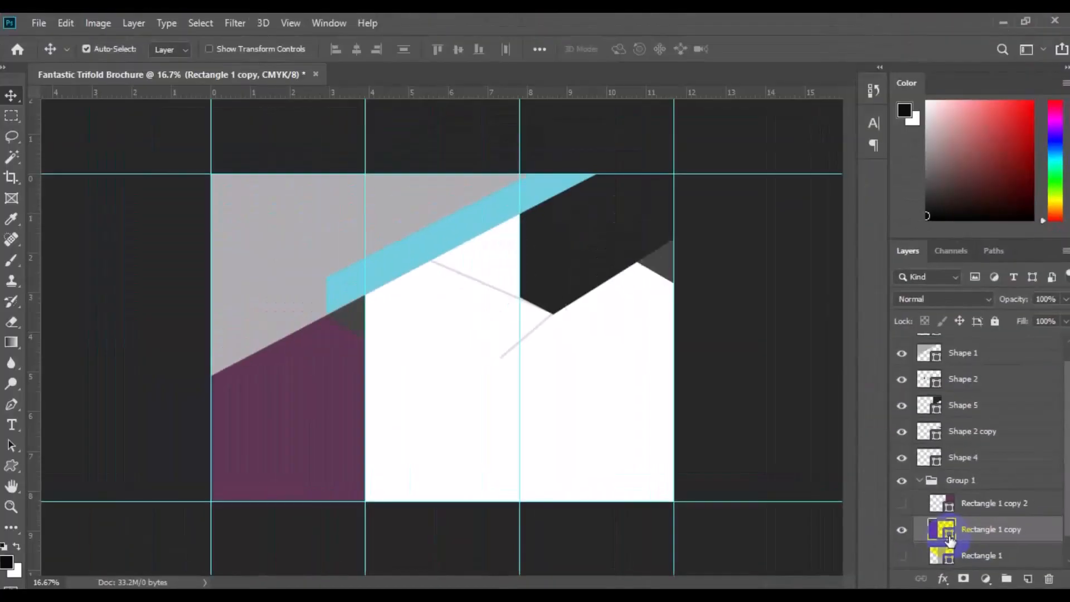
pyautogui.doubleClick(948, 536)
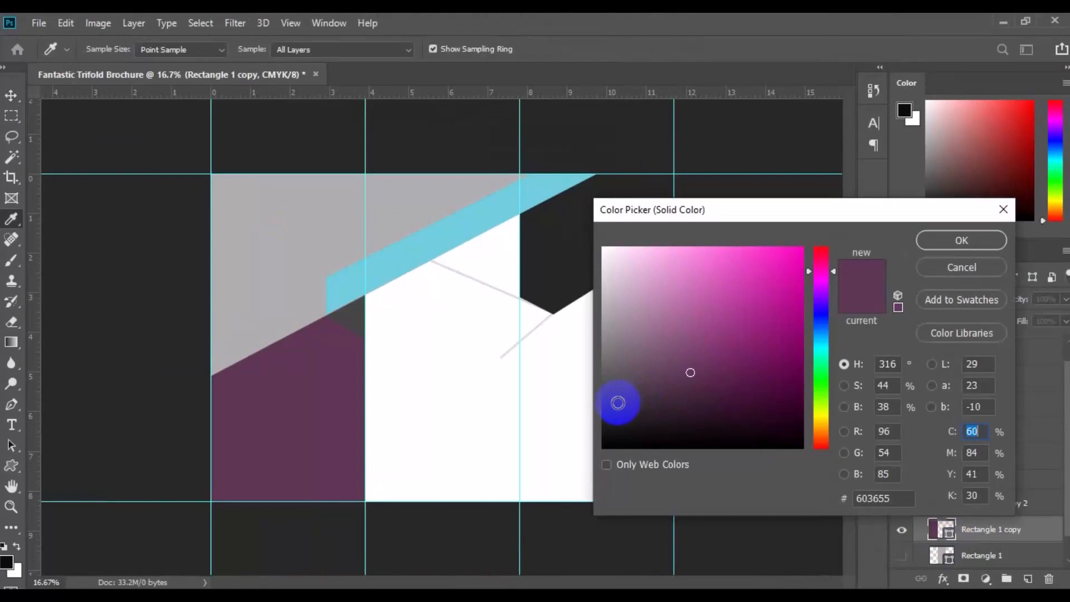
pyautogui.click(618, 402)
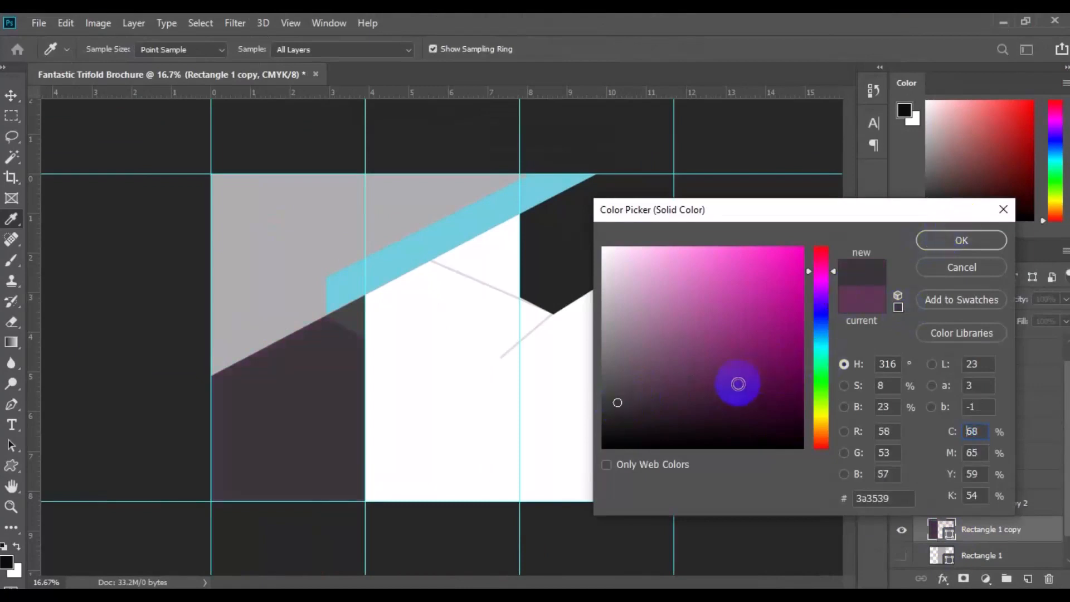
pyautogui.click(640, 417)
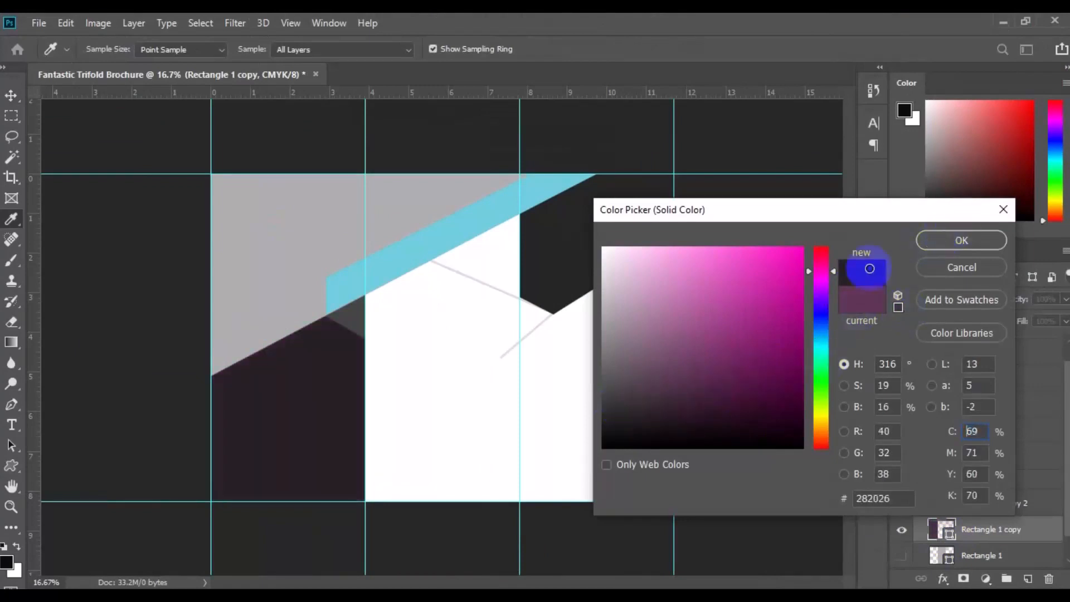
pyautogui.click(949, 237)
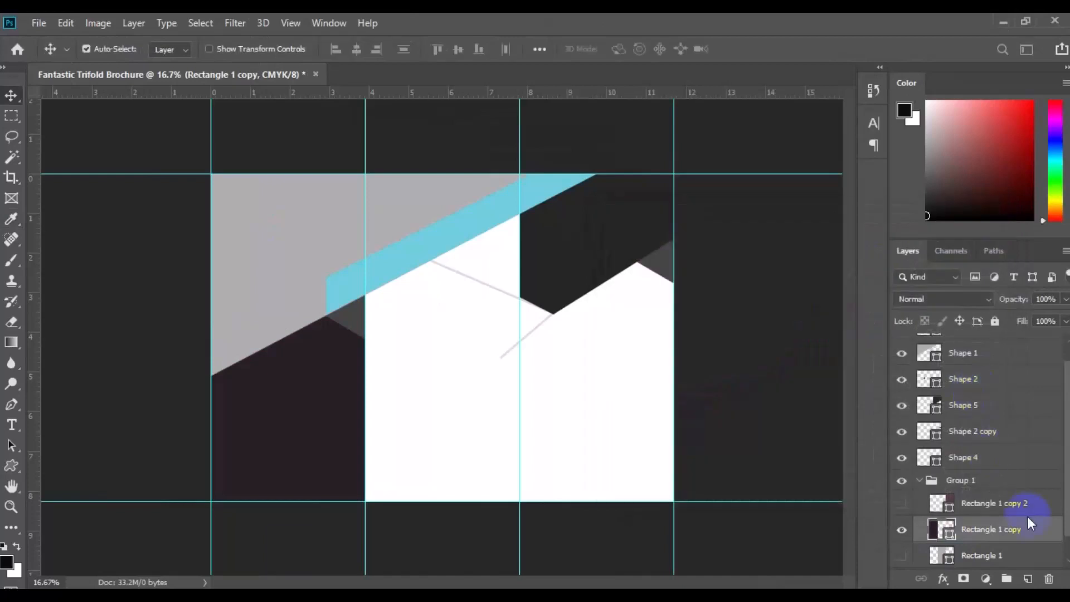
# Step: Rename the Rectangle 1 copy layer as "imae layer"
pyautogui.click(1009, 534)
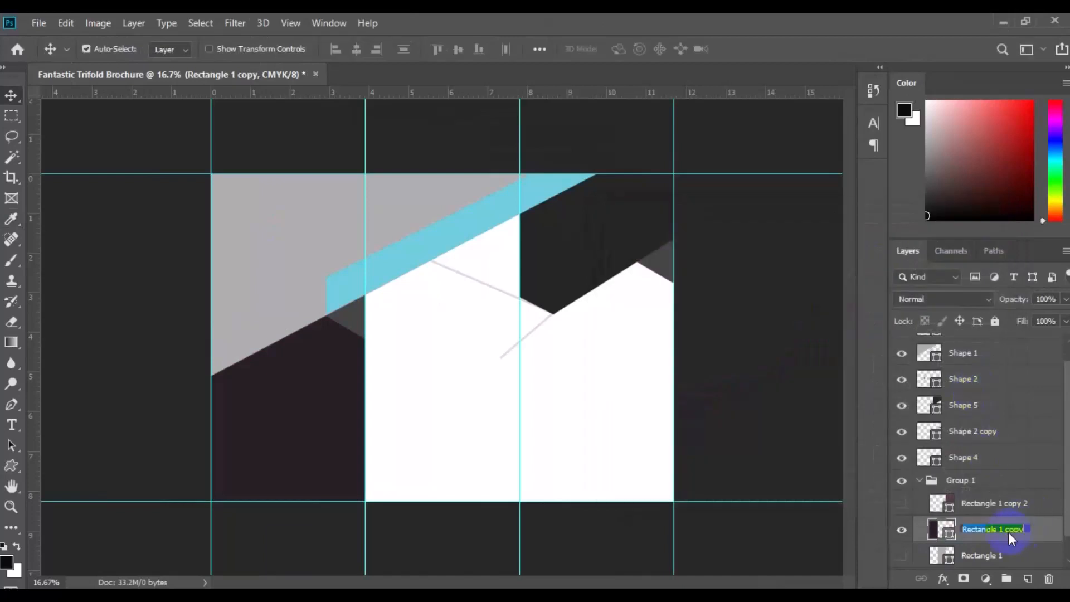
pyautogui.write('imae layer')
pyautogui.press('Return')
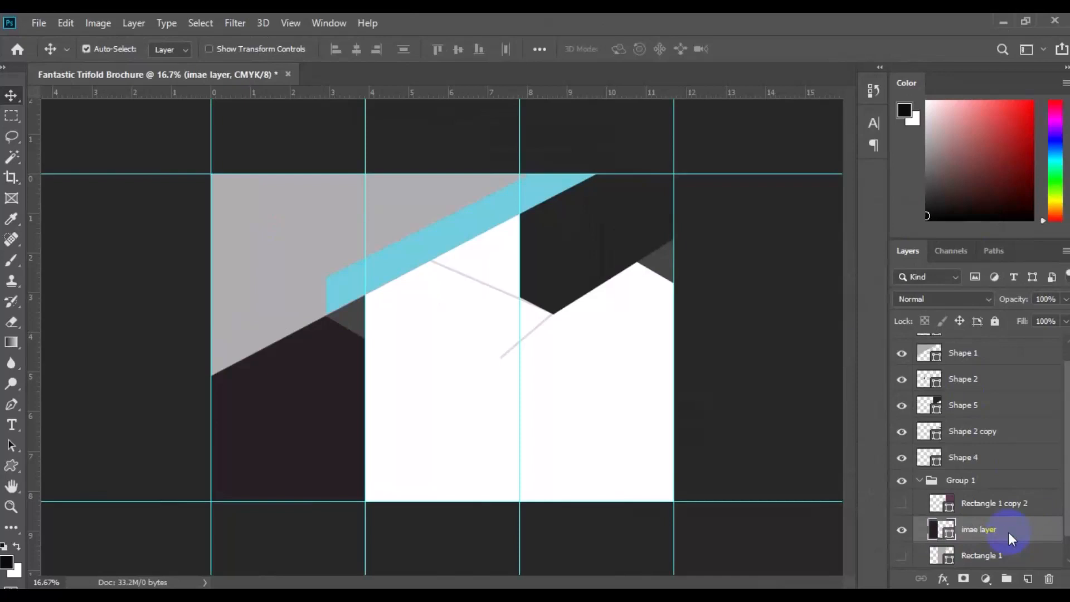
# Step: Duplicate the imae layer within the same document under the default copy name and hide the duplicate
pyautogui.rightClick(1009, 533)
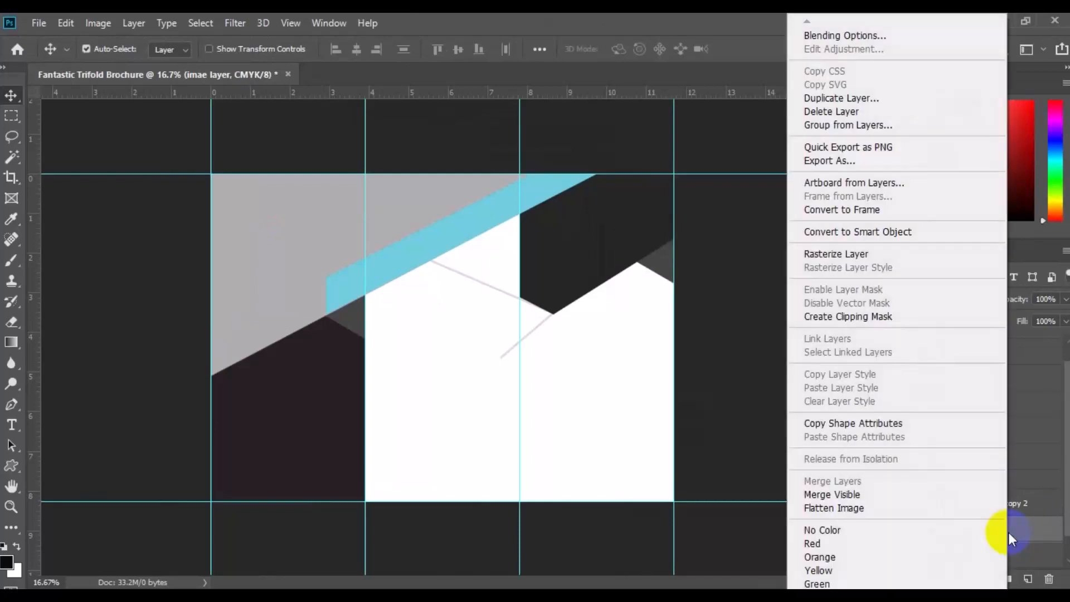
pyautogui.click(877, 102)
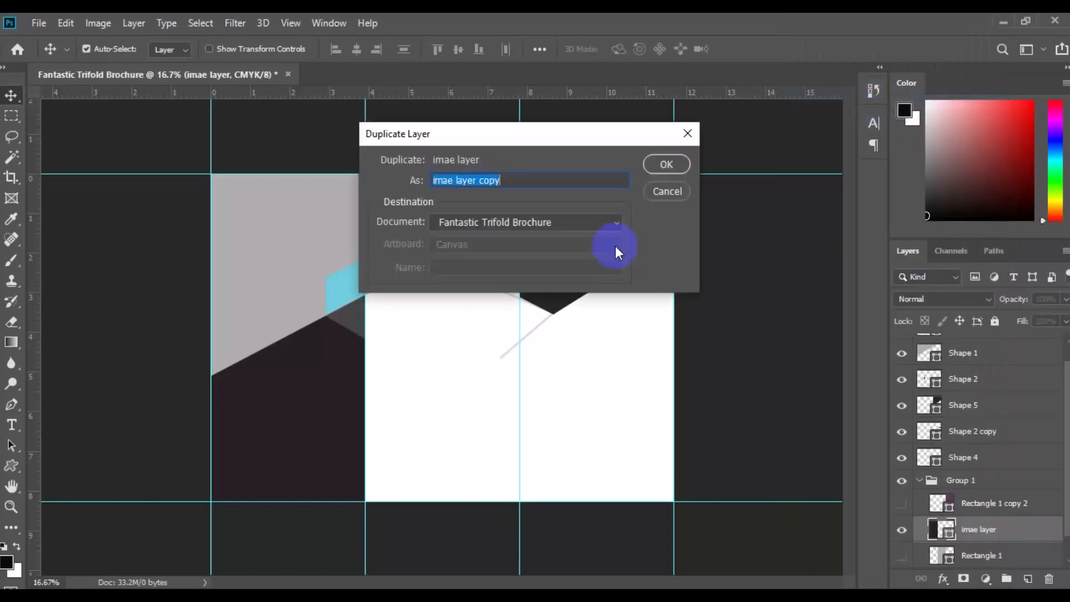
pyautogui.click(660, 166)
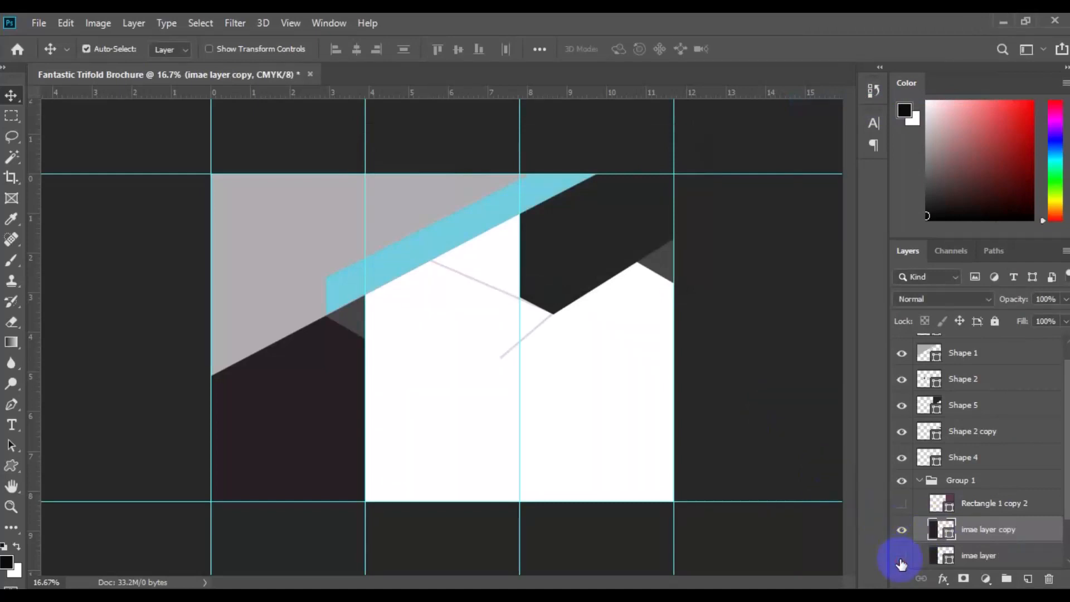
pyautogui.click(902, 532)
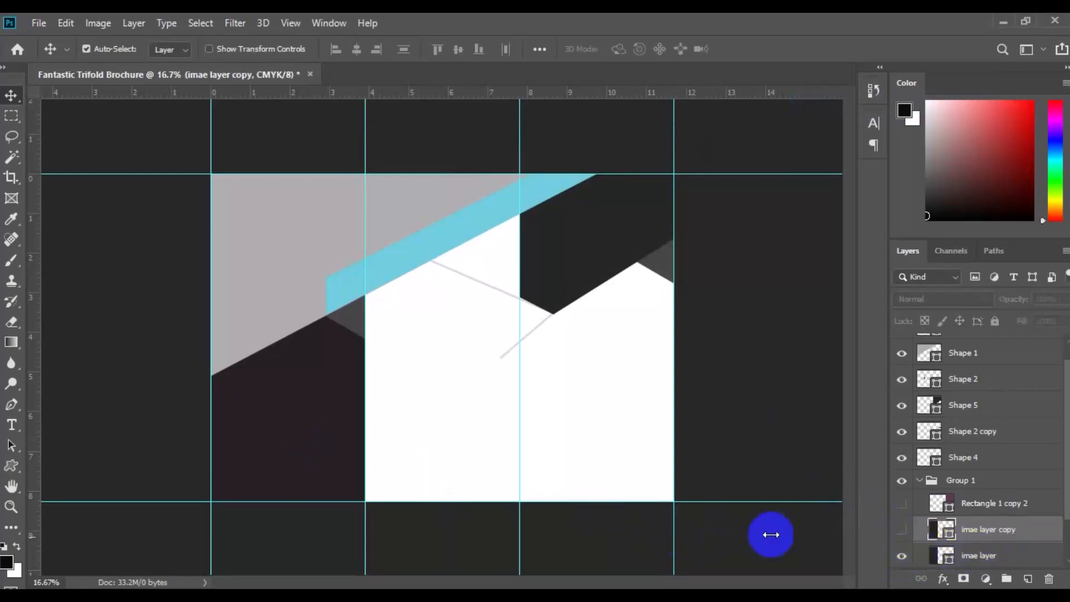
# Step: Place the Chicago city background photo as an embedded image directly above the imae layer
pyautogui.click(960, 554)
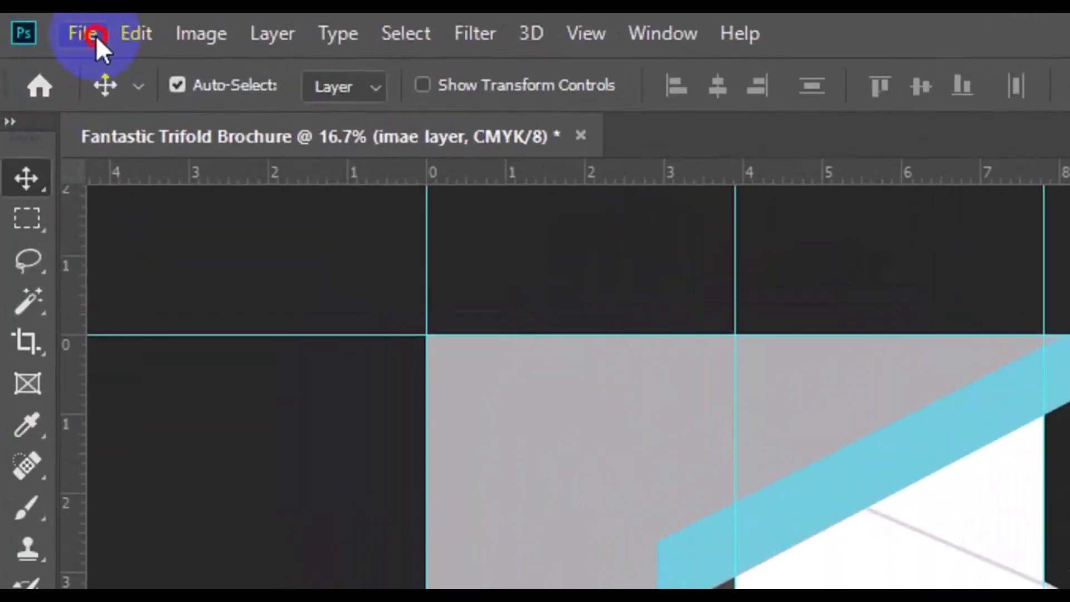
pyautogui.click(44, 24)
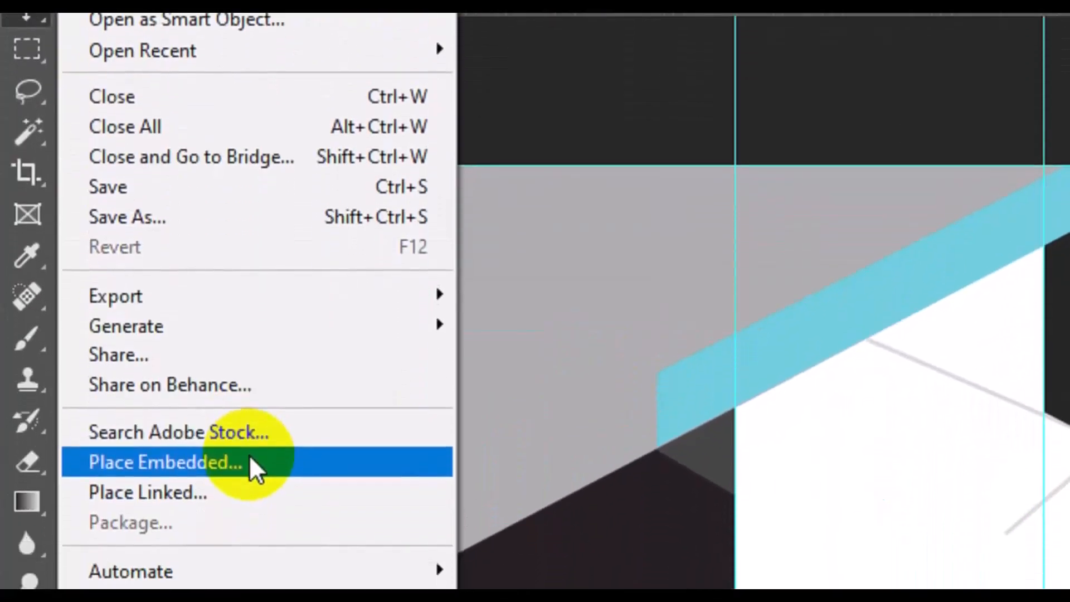
pyautogui.click(250, 452)
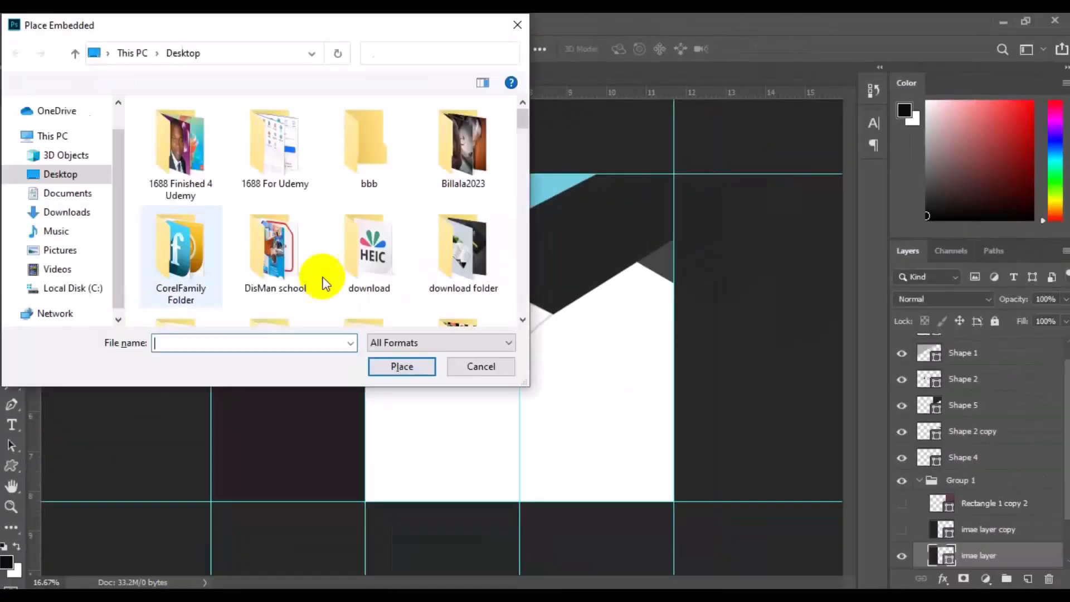
pyautogui.click(523, 322)
pyautogui.doubleClick(275, 163)
pyautogui.click(523, 323)
pyautogui.click(522, 323)
pyautogui.moveTo(522, 323); pyautogui.dragTo(523, 323)
pyautogui.click(179, 155)
pyautogui.click(393, 368)
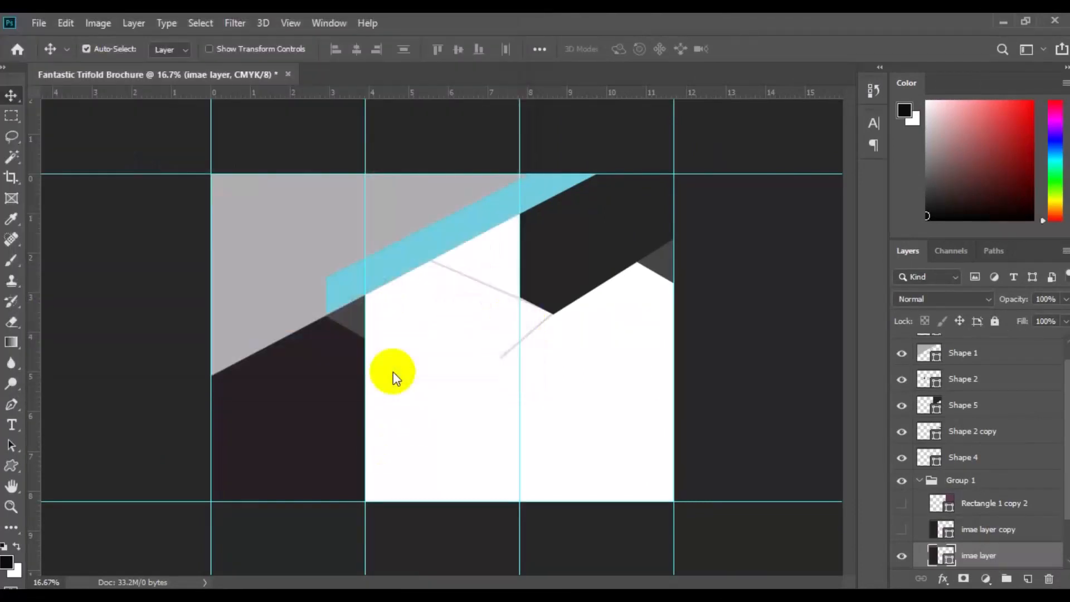
# Step: Position the Chicago photo over the lower part of the first panel and commit its placement
pyautogui.press('Return')
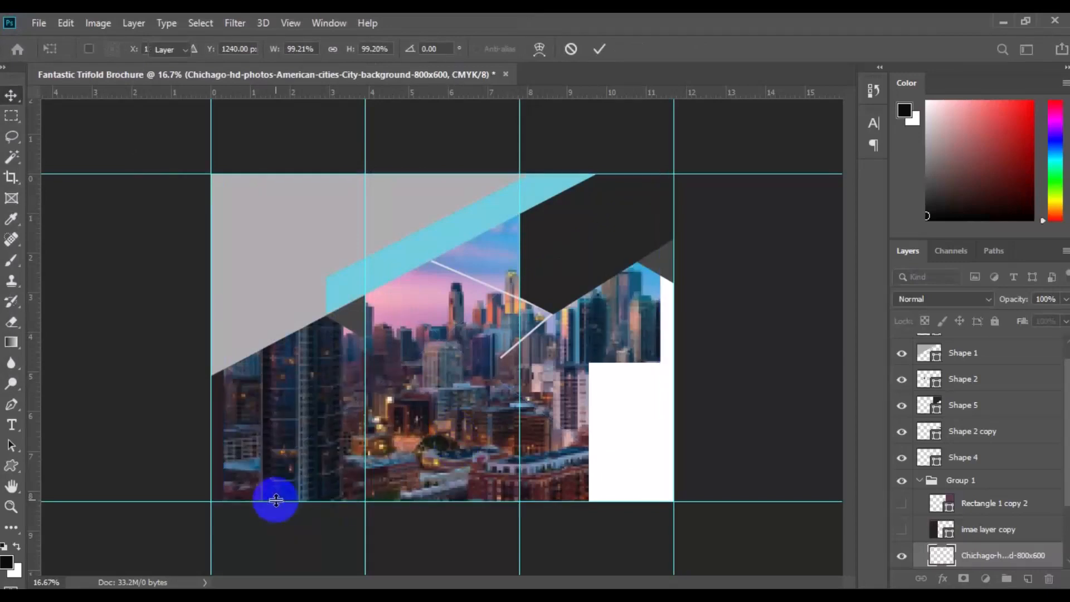
pyautogui.moveTo(426, 464); pyautogui.dragTo(241, 523)
pyautogui.scroll(-3, 1003, 477)
pyautogui.moveTo(282, 432); pyautogui.dragTo(311, 439)
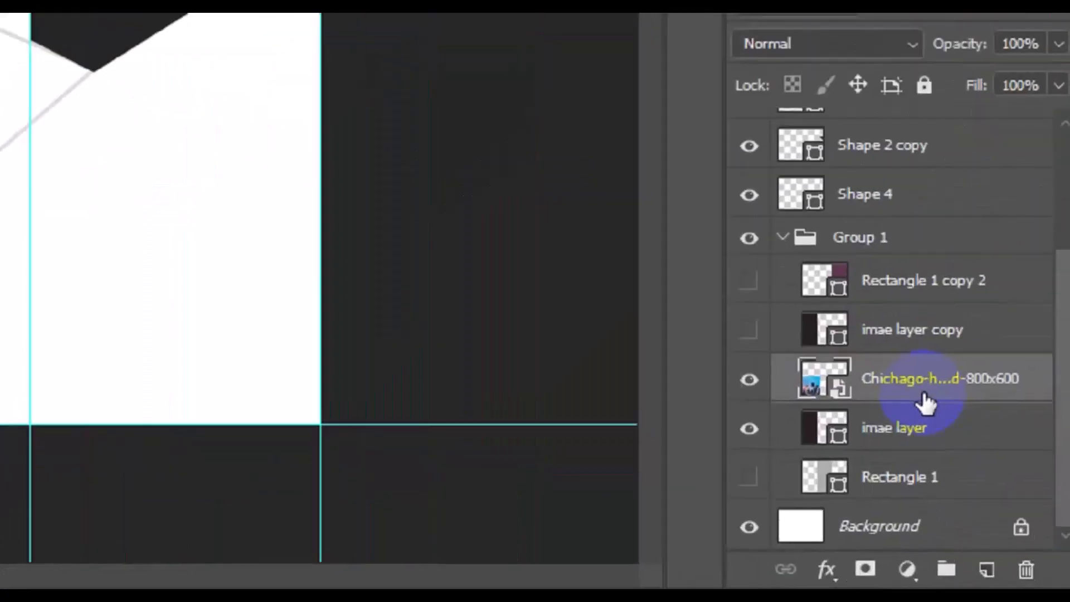
# Step: Clip the Chicago photo to the imae layer and set its blend mode to Luminosity
pyautogui.rightClick(912, 385)
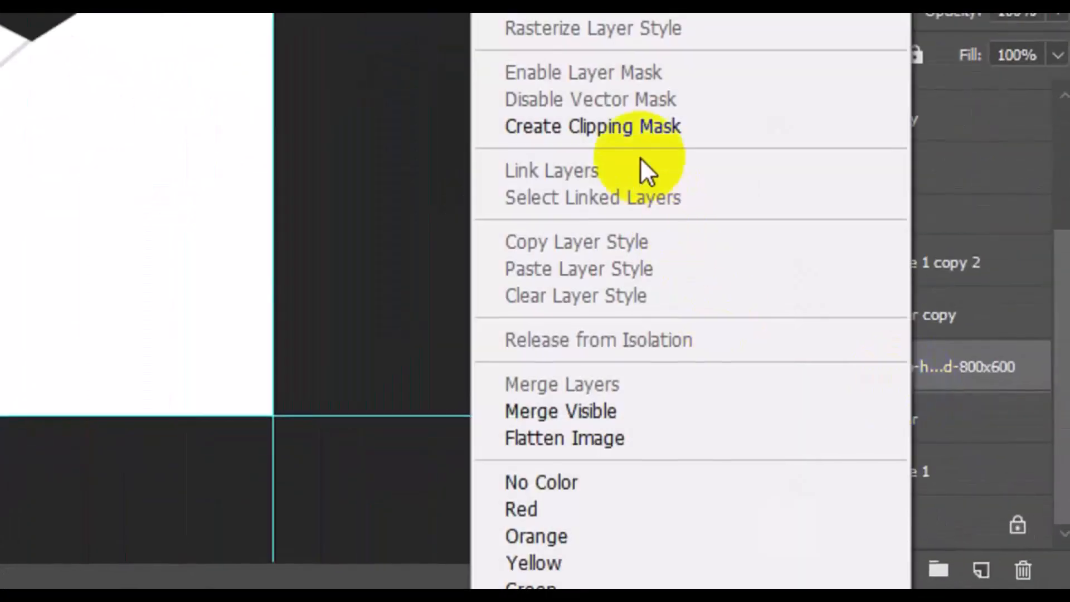
pyautogui.click(629, 148)
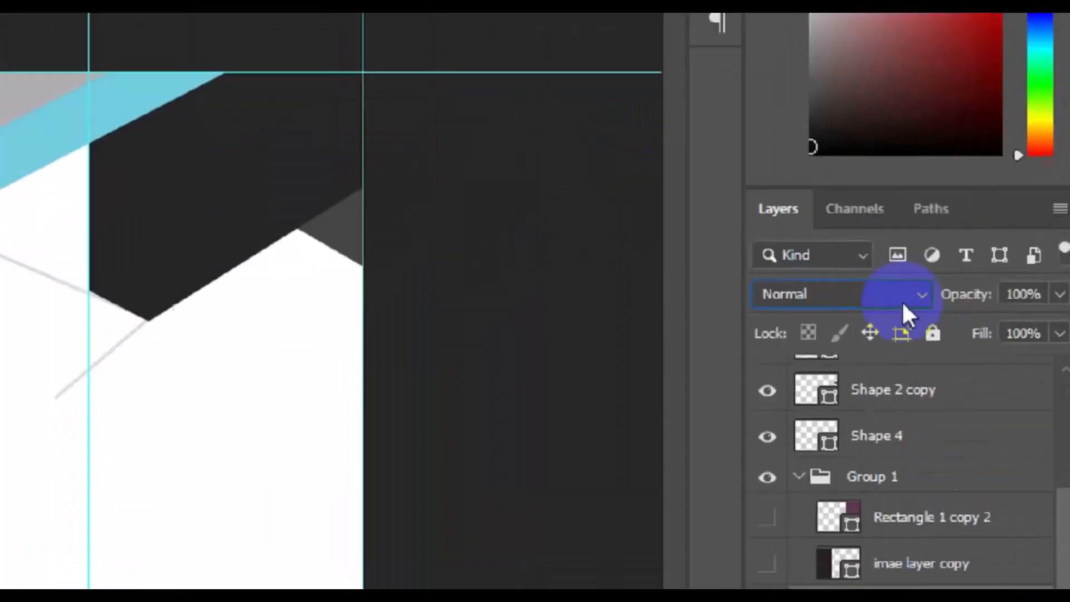
pyautogui.click(903, 304)
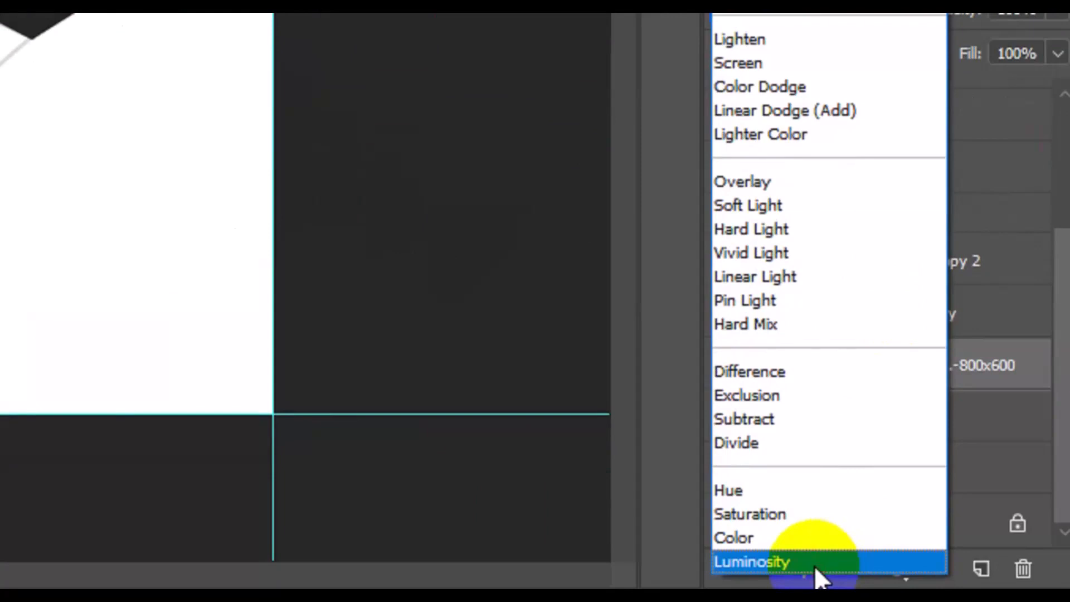
pyautogui.click(814, 564)
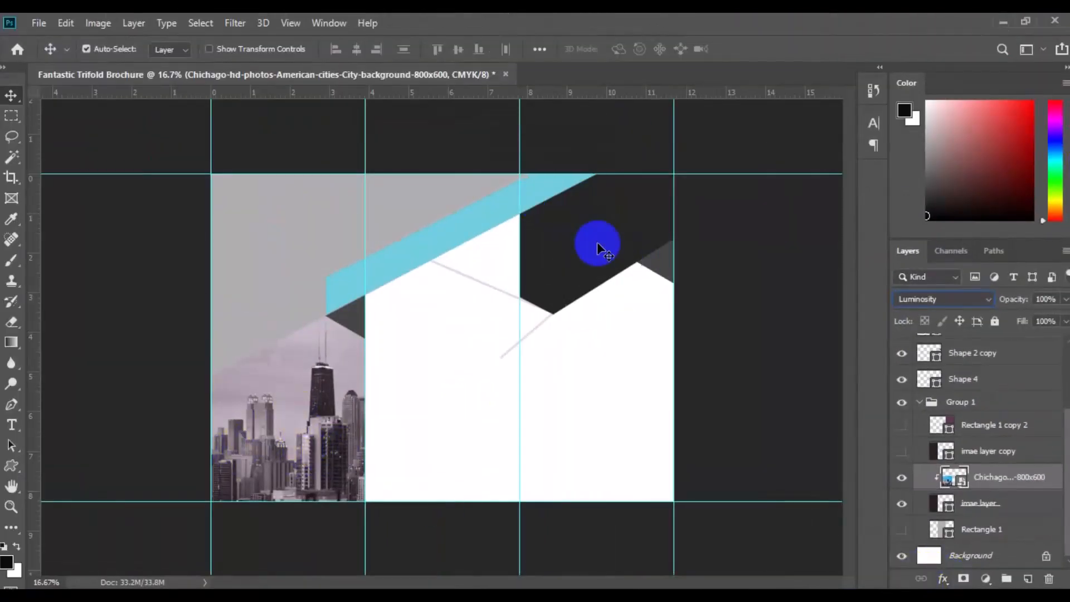
# Step: Place the close-up SUV car dealership photo as an embedded image directly above Shape 5
pyautogui.click(596, 242)
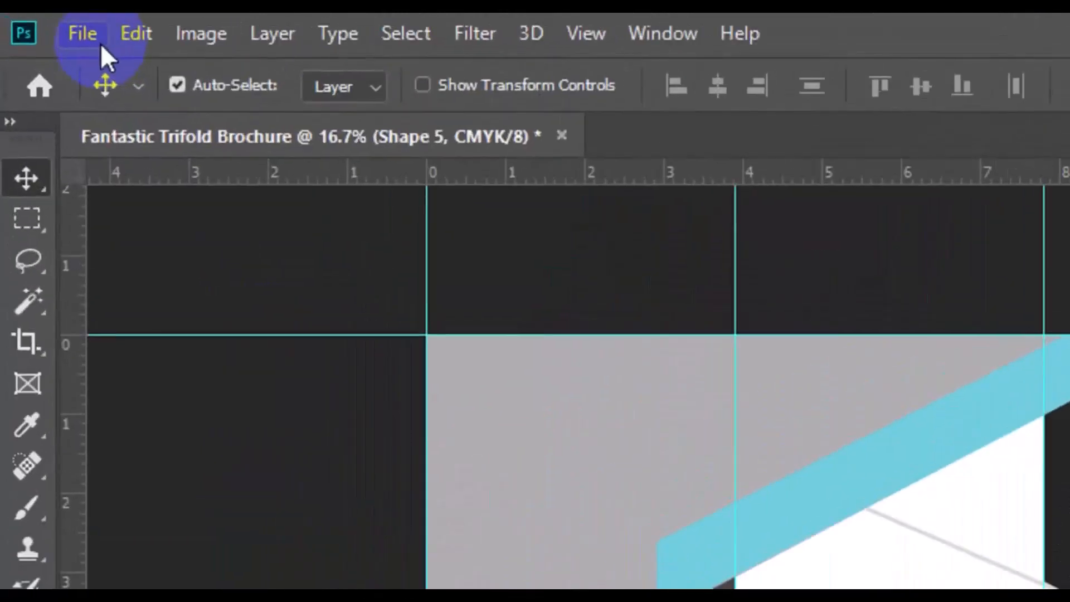
pyautogui.click(45, 26)
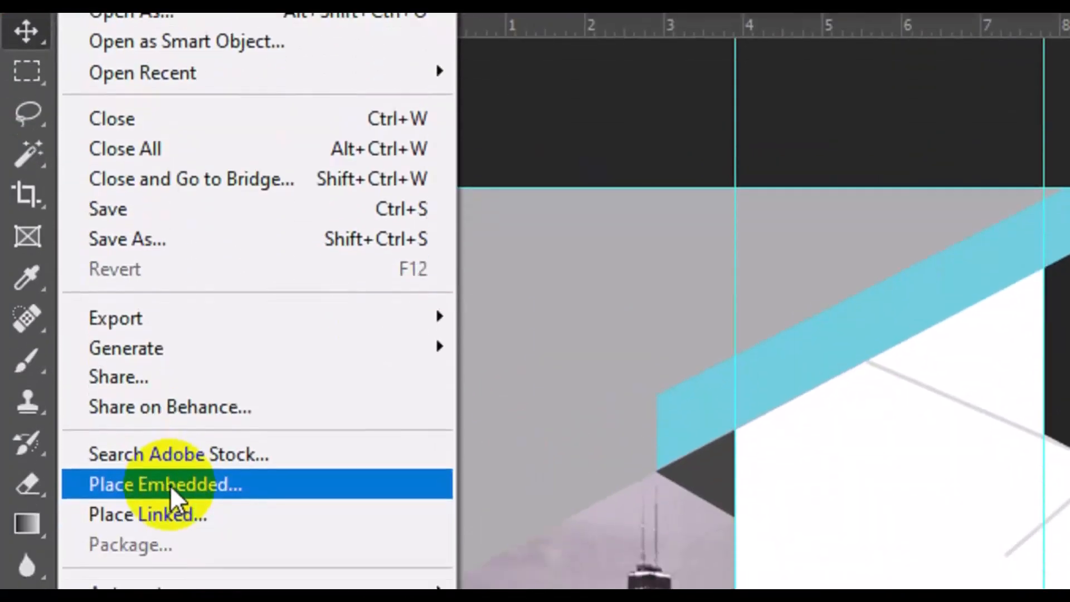
pyautogui.click(170, 484)
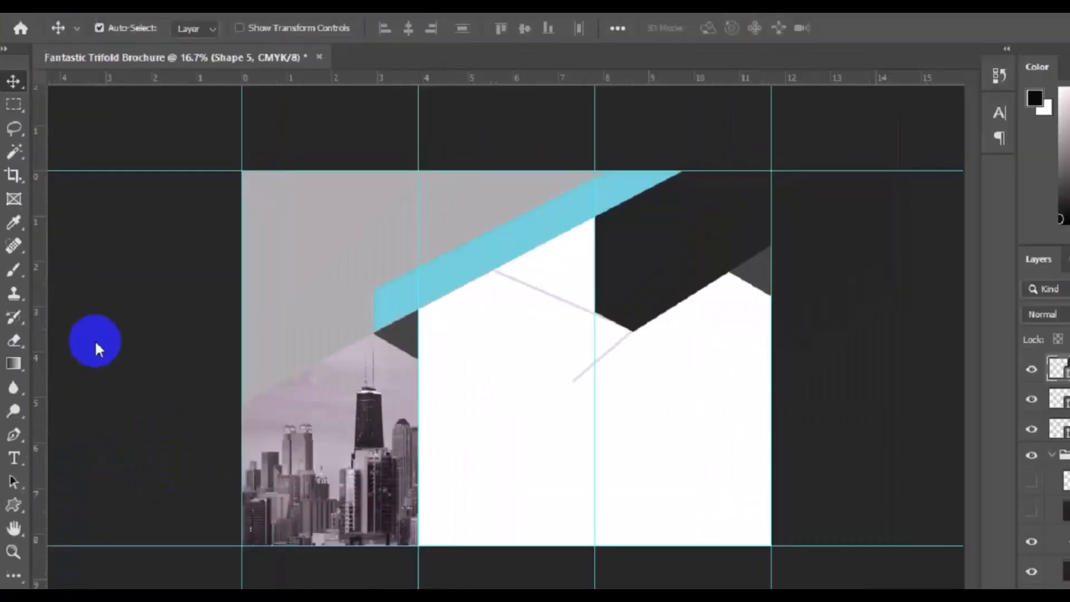
pyautogui.click(523, 321)
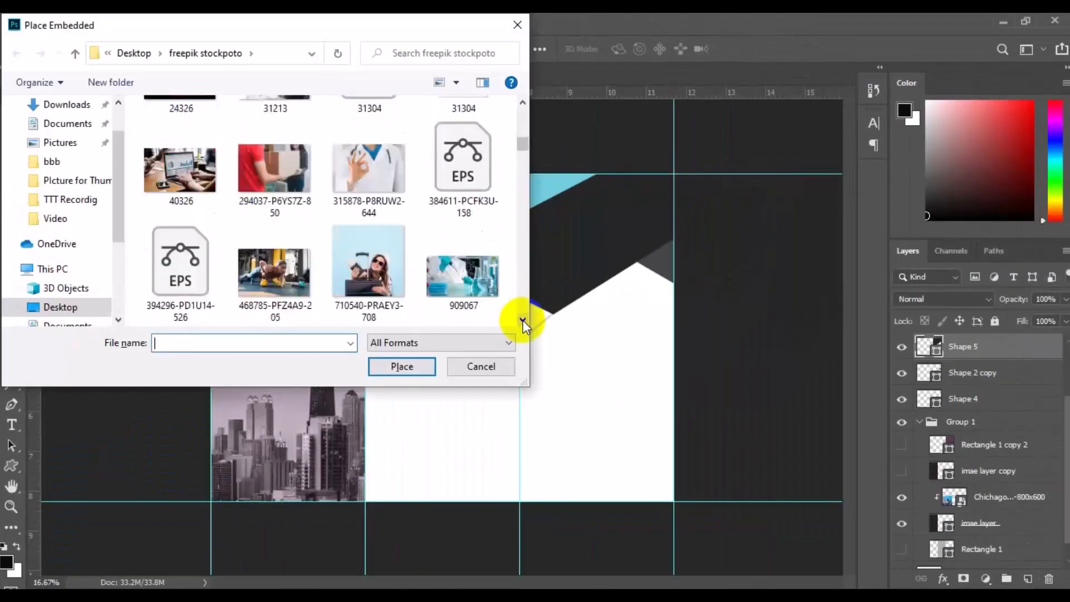
pyautogui.click(461, 140)
pyautogui.click(416, 367)
# Step: Position the car photo over the dark shape at the third panel's top and clip it to Shape 5
pyautogui.rightClick(461, 421)
pyautogui.click(476, 382)
pyautogui.moveTo(477, 379); pyautogui.dragTo(633, 278)
pyautogui.moveTo(726, 323); pyautogui.dragTo(706, 310)
pyautogui.press('Down')
pyautogui.press('Down')
pyautogui.press('Down')
pyautogui.press('Down')
pyautogui.press('Down')
pyautogui.press('Down')
pyautogui.press('Down')
pyautogui.press('Return')
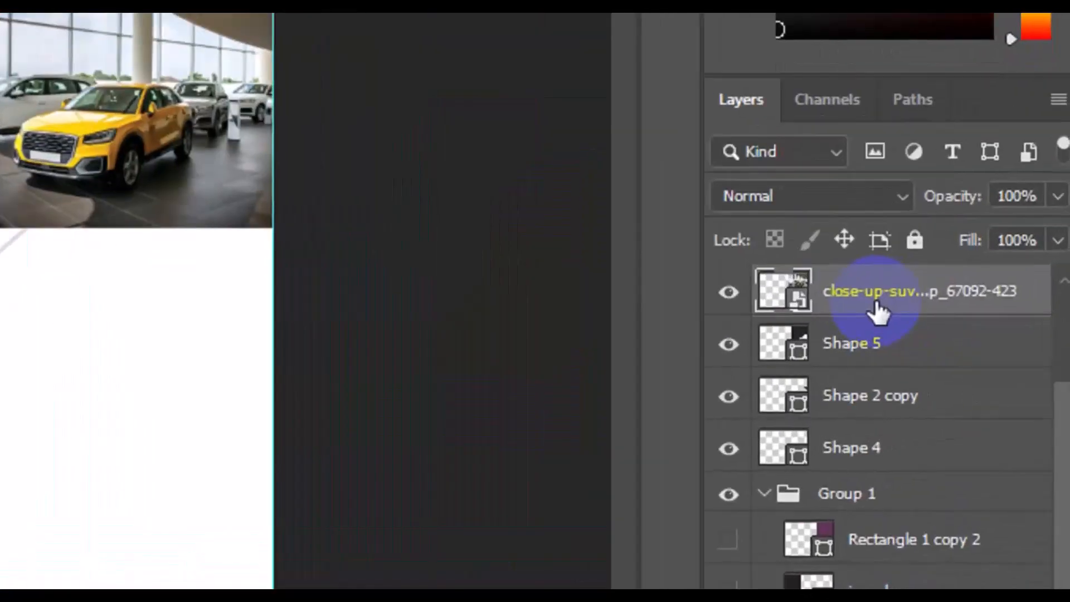
pyautogui.rightClick(888, 305)
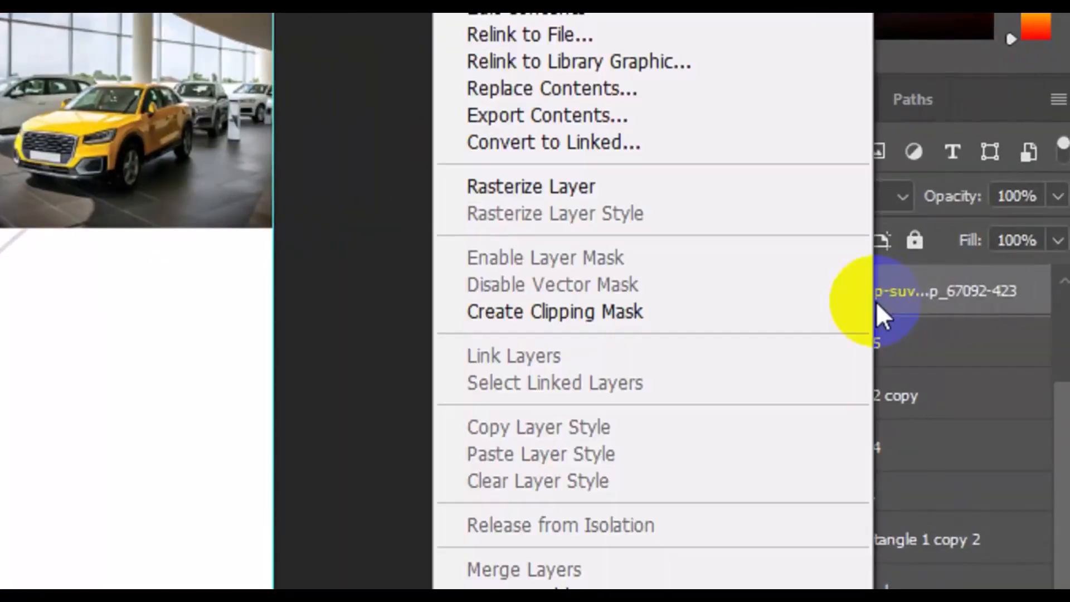
pyautogui.click(650, 304)
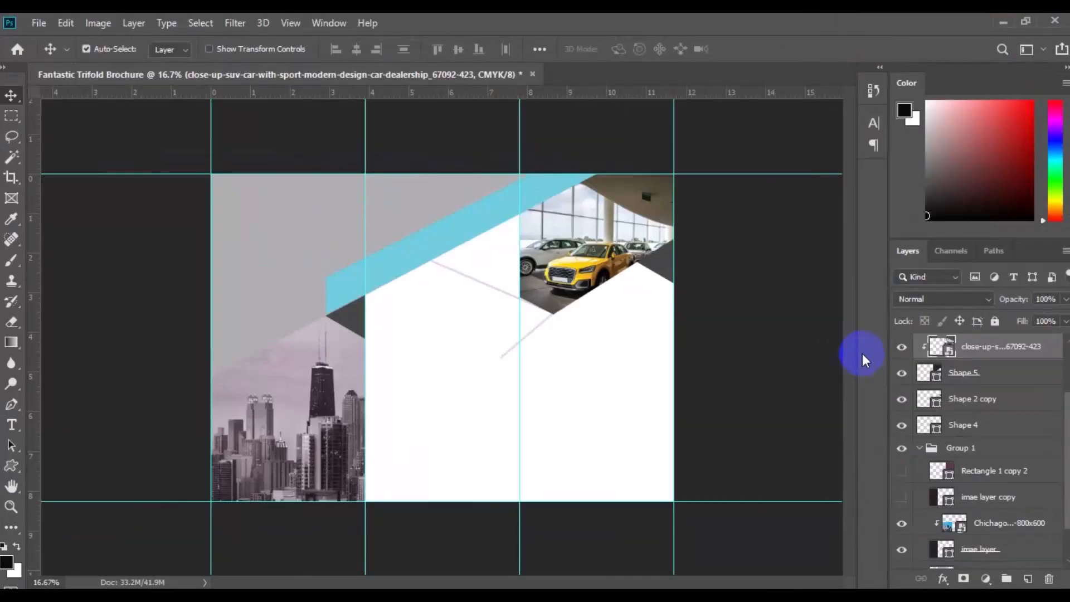
# Step: Change the fill of Shape 1, the large grey diagonal shape, to dark blue #064d95
pyautogui.click(239, 239)
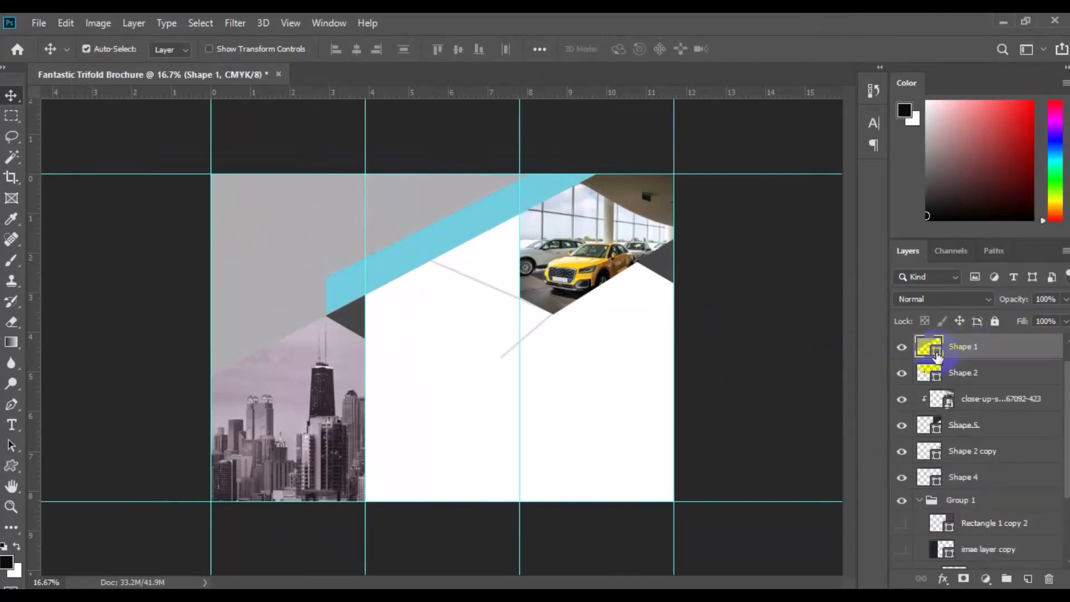
pyautogui.doubleClick(936, 355)
pyautogui.moveTo(821, 272); pyautogui.dragTo(821, 331)
pyautogui.click(786, 329)
pyautogui.click(793, 328)
pyautogui.click(792, 329)
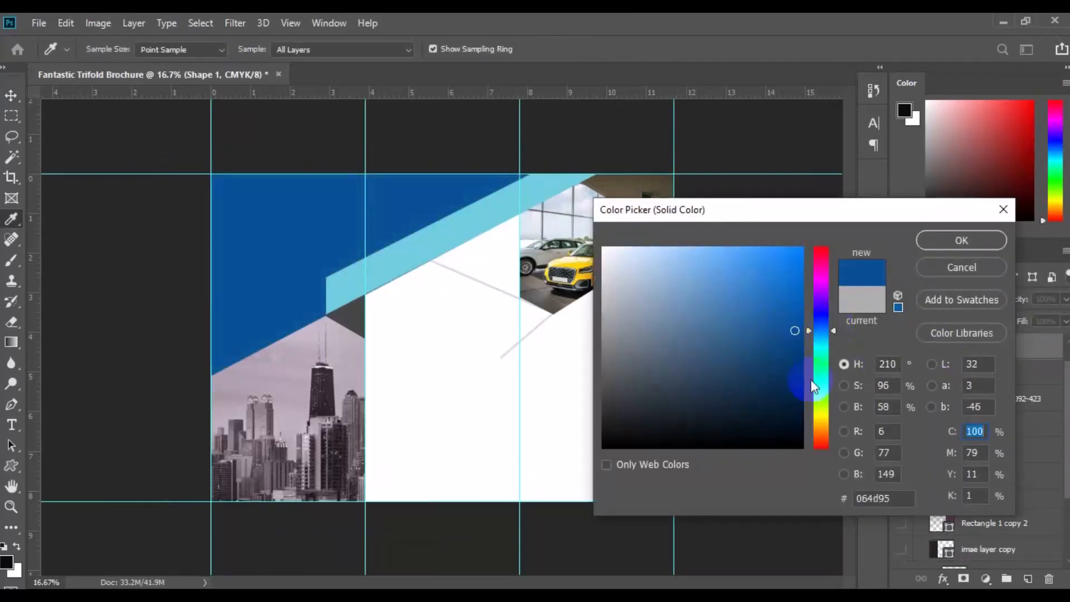
pyautogui.moveTo(898, 500); pyautogui.dragTo(846, 502)
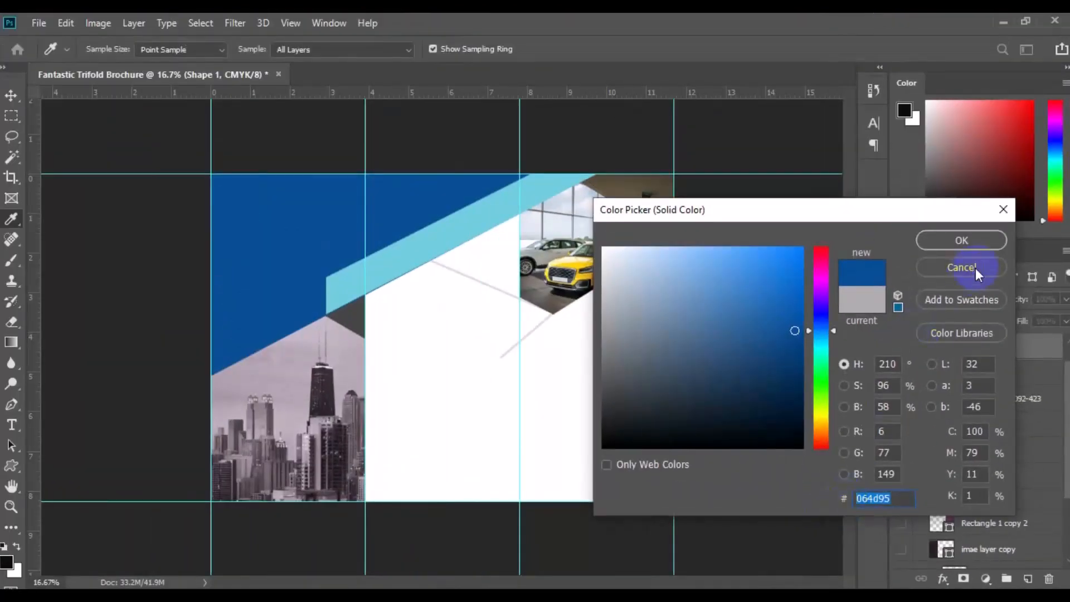
pyautogui.click(964, 244)
pyautogui.press('v')
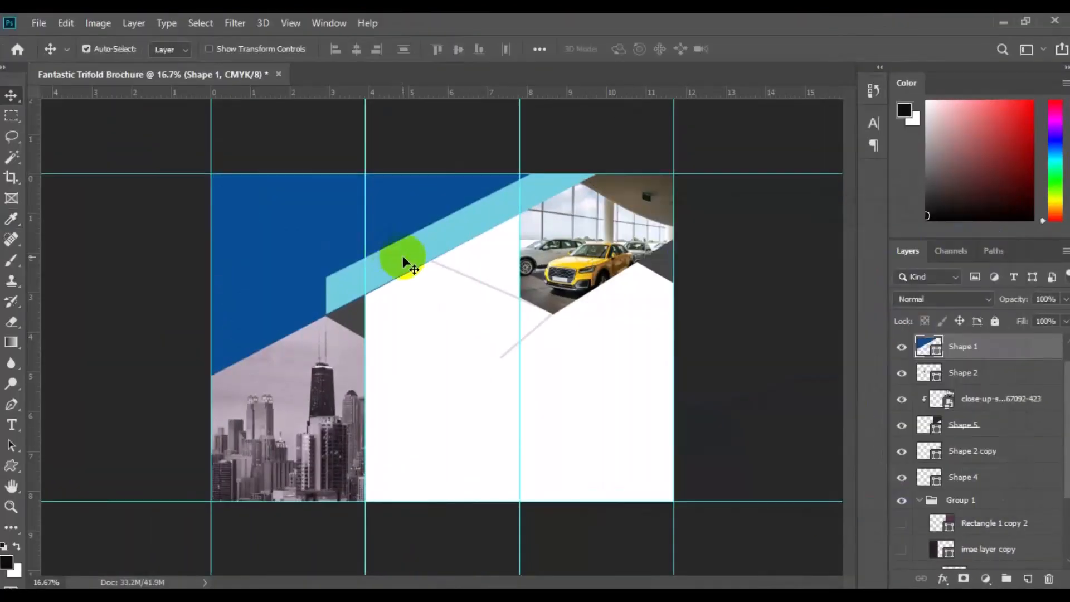
# Step: Change the fill of the Shape 3 diagonal band to a stronger cyan with H 189, S 91 and B 79
pyautogui.click(403, 255)
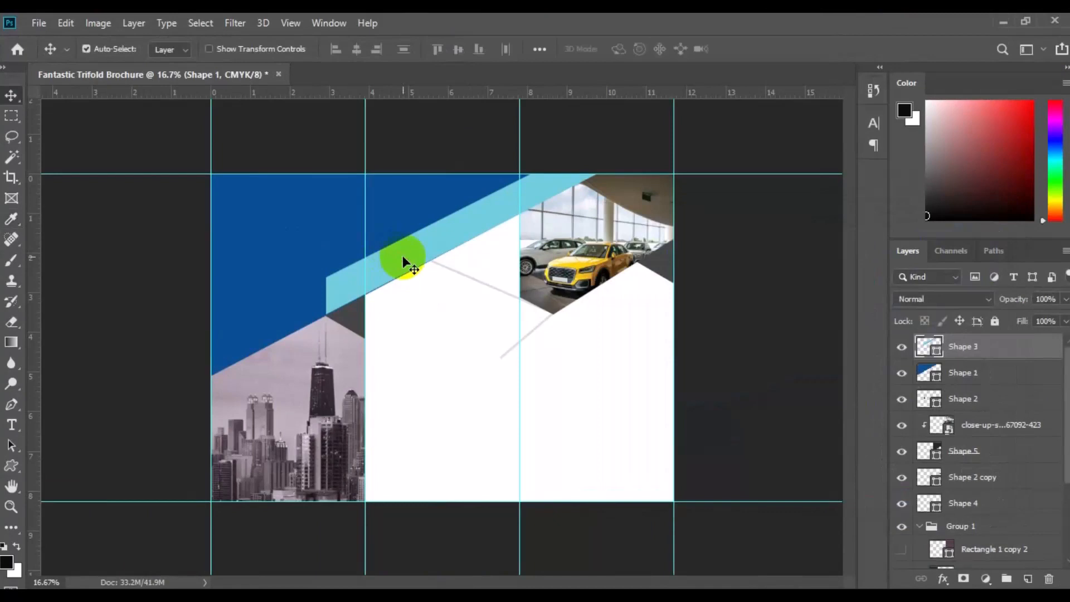
pyautogui.doubleClick(938, 355)
pyautogui.moveTo(733, 271); pyautogui.dragTo(786, 289)
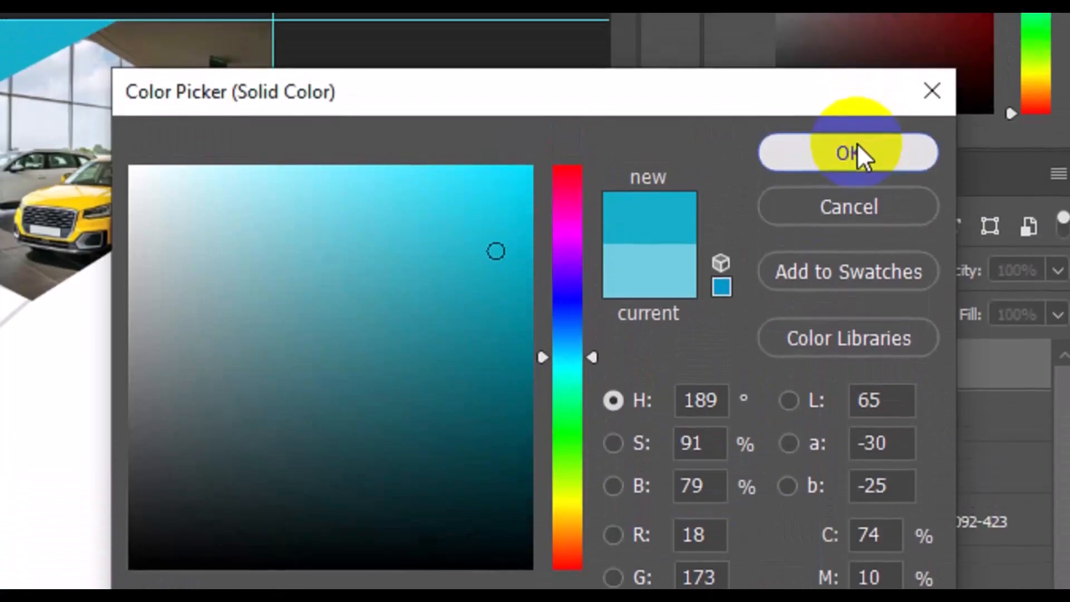
pyautogui.click(855, 120)
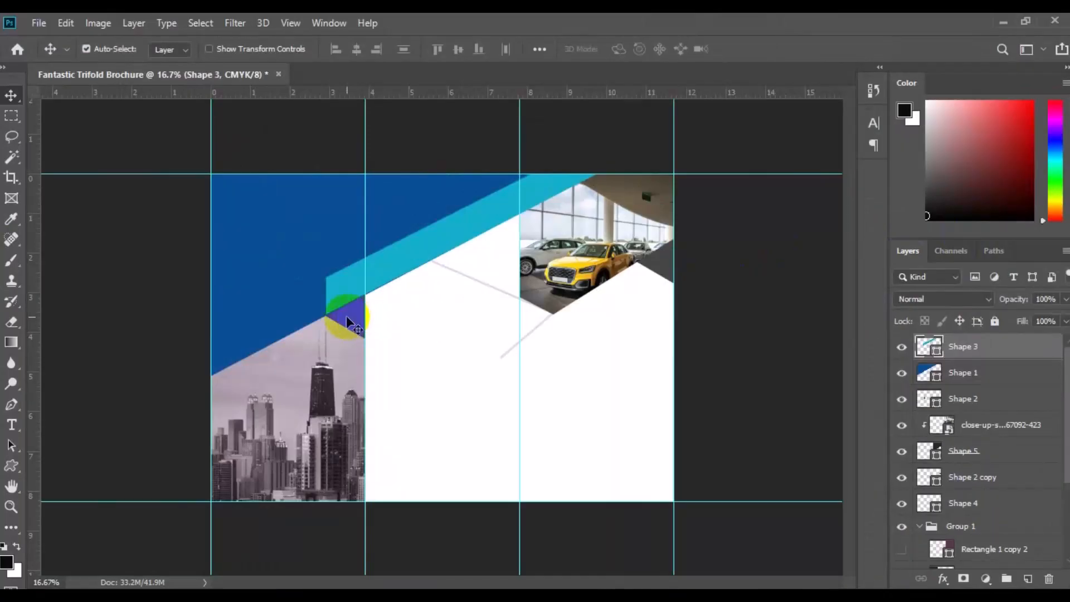
# Step: Recolor Shape 2, the first panel's grey folded corner, to blue #0a4e94 sampled from the large diagonal shape
pyautogui.click(346, 316)
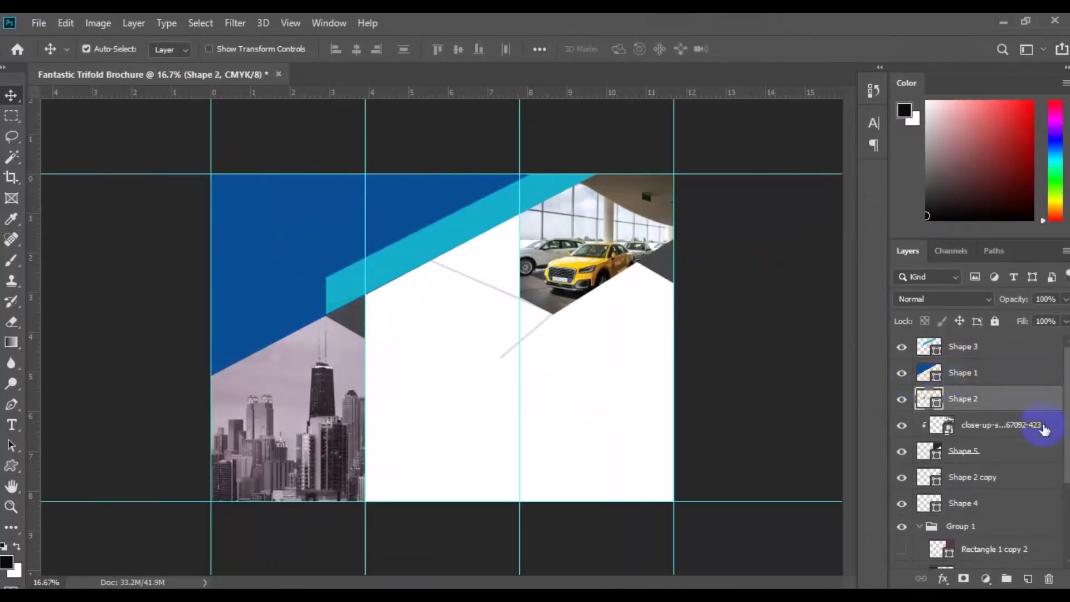
pyautogui.doubleClick(929, 399)
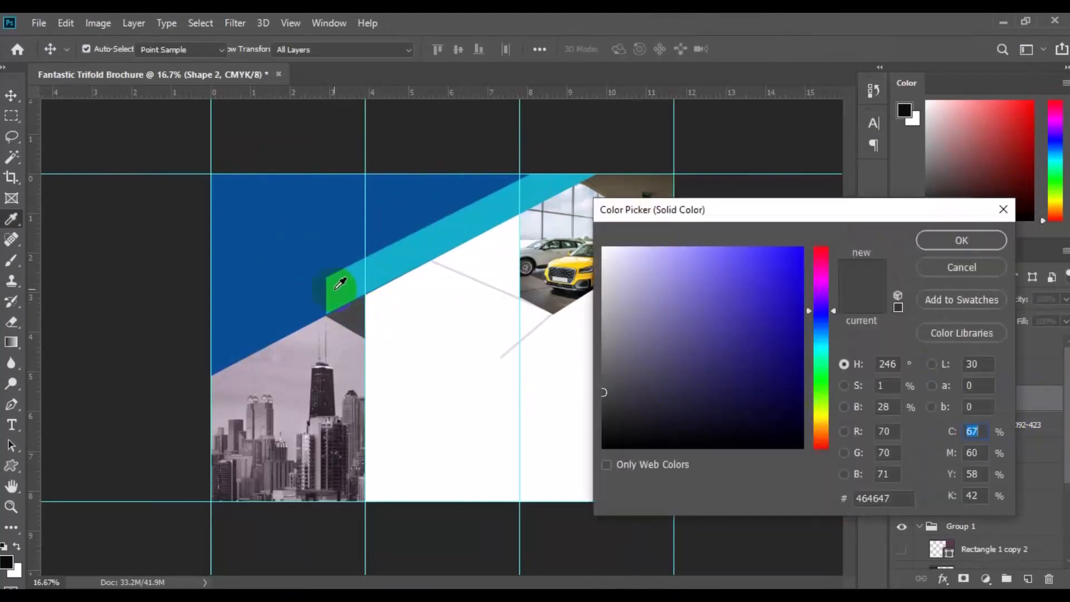
pyautogui.click(308, 285)
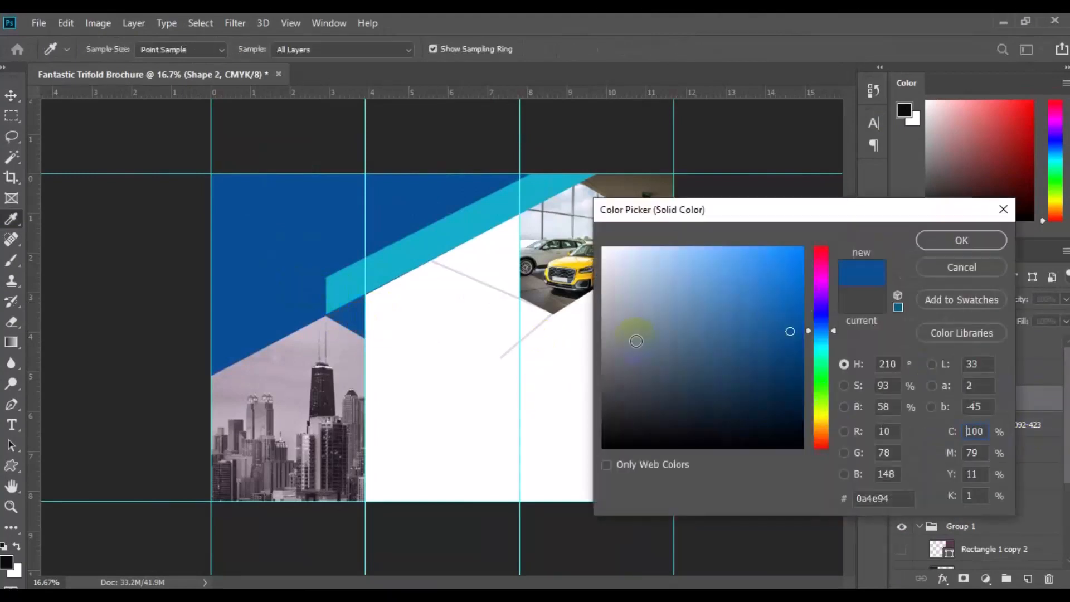
pyautogui.click(931, 240)
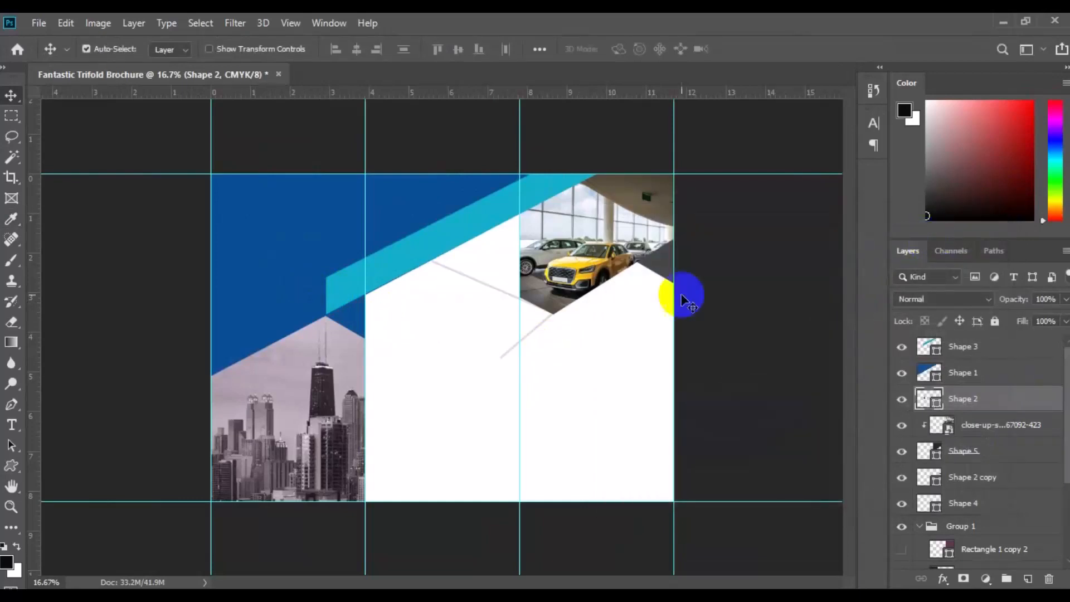
# Step: Change the fill of Shape 2 copy, the third panel's folded corner, to light blue #88d5ec and copy its hex code
pyautogui.click(670, 282)
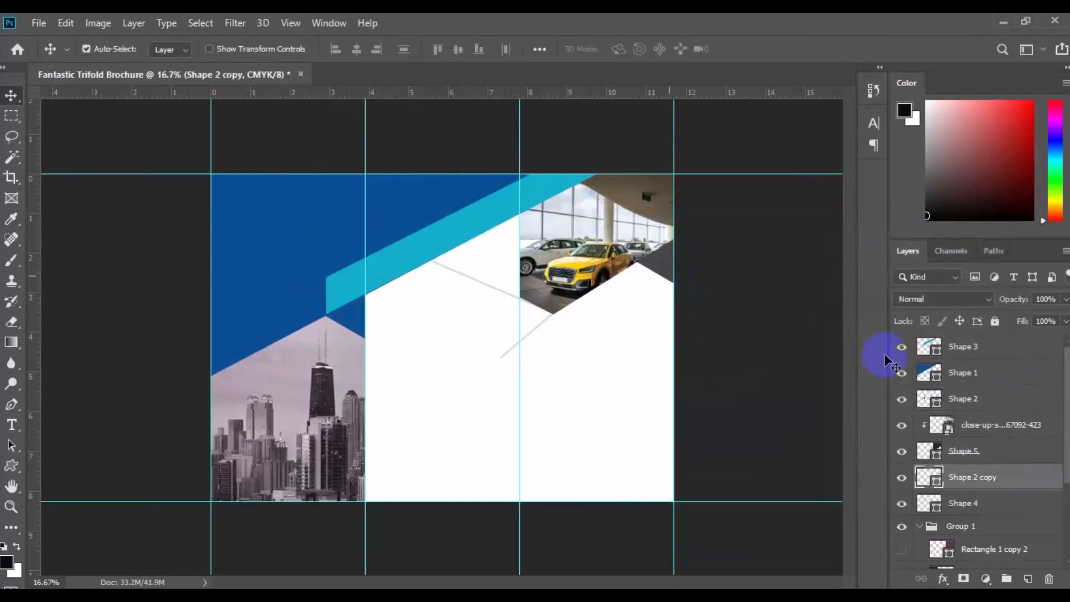
pyautogui.doubleClick(936, 483)
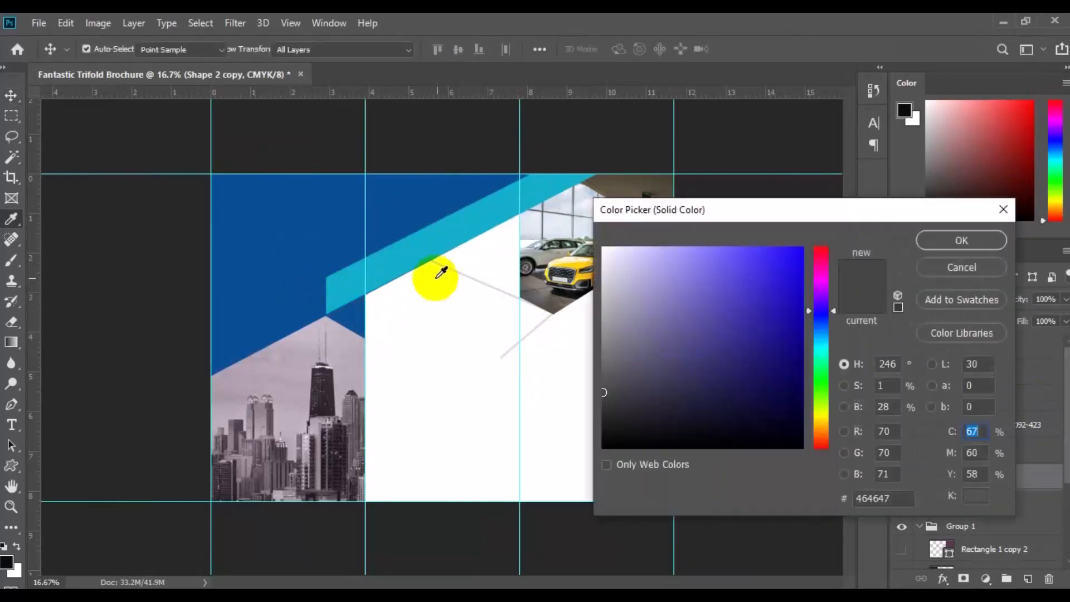
pyautogui.click(407, 246)
pyautogui.moveTo(743, 215)
pyautogui.mouseDown()
pyautogui.moveTo(676, 277)
pyautogui.moveTo(613, 382)
pyautogui.moveTo(574, 381)
pyautogui.mouseUp()
pyautogui.click(613, 382)
pyautogui.moveTo(804, 326); pyautogui.dragTo(967, 146)
pyautogui.moveTo(942, 441); pyautogui.dragTo(937, 443)
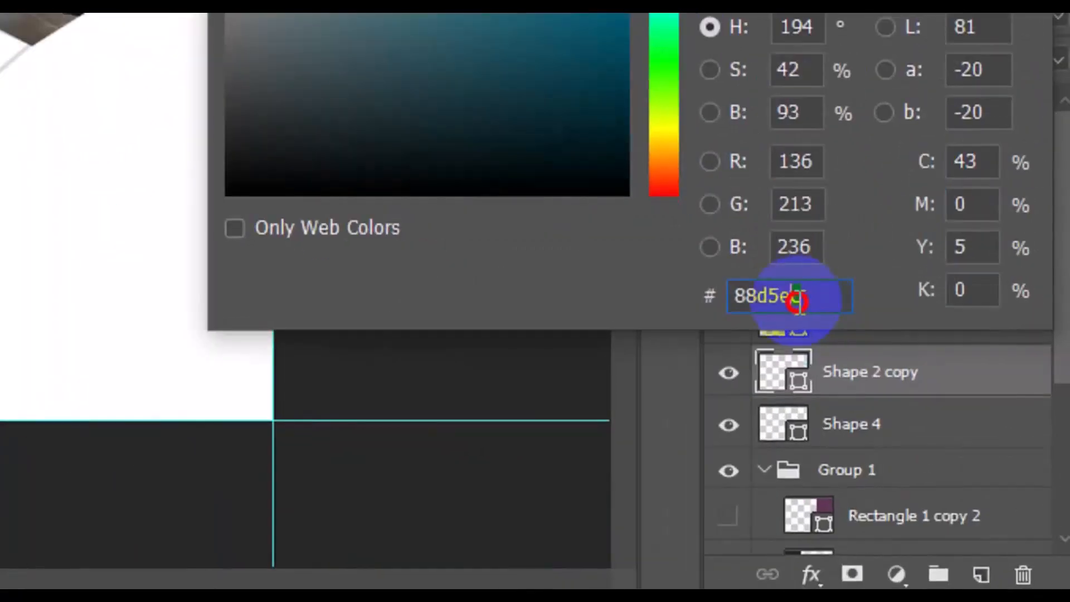
pyautogui.moveTo(797, 301); pyautogui.dragTo(726, 309)
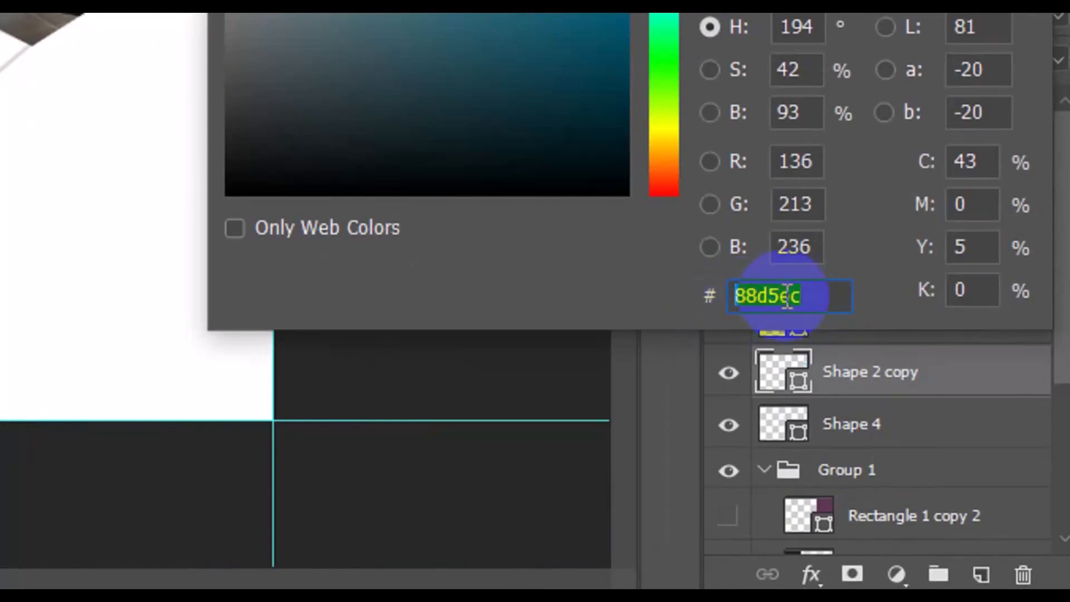
pyautogui.rightClick(787, 295)
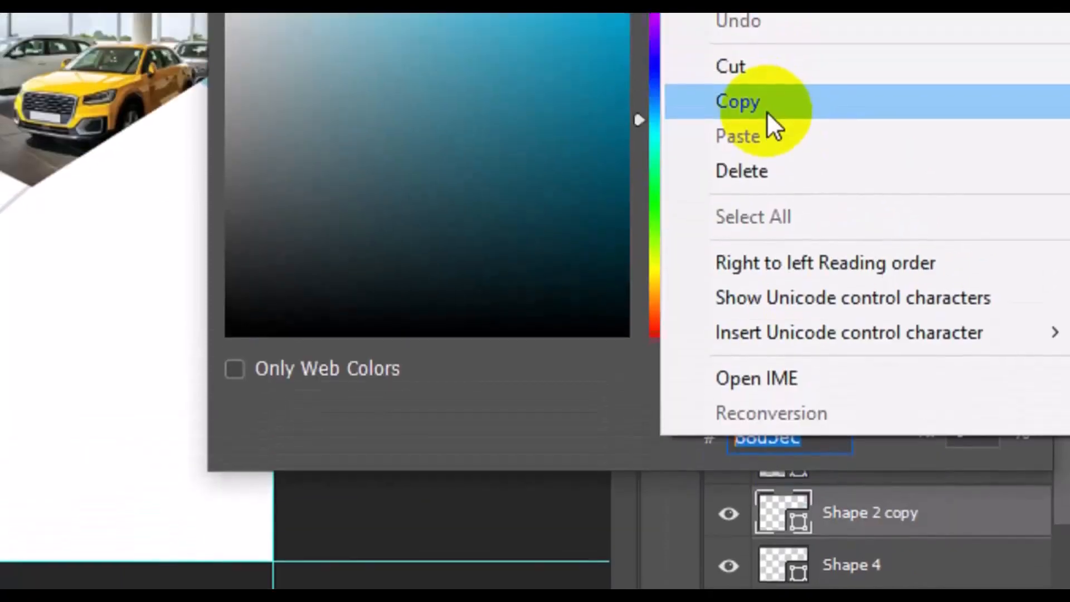
pyautogui.click(767, 140)
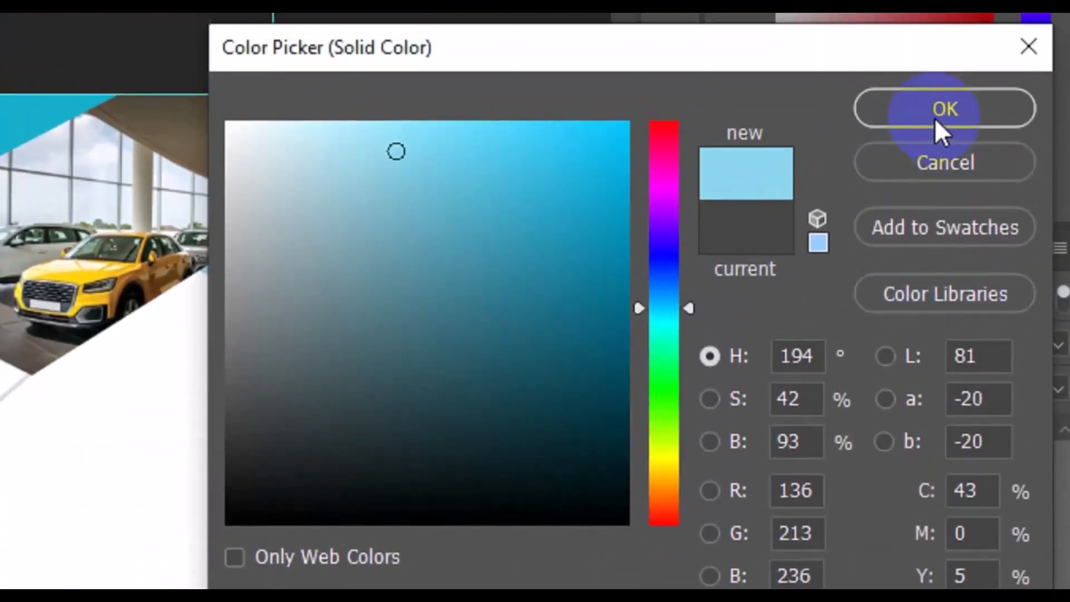
pyautogui.click(942, 139)
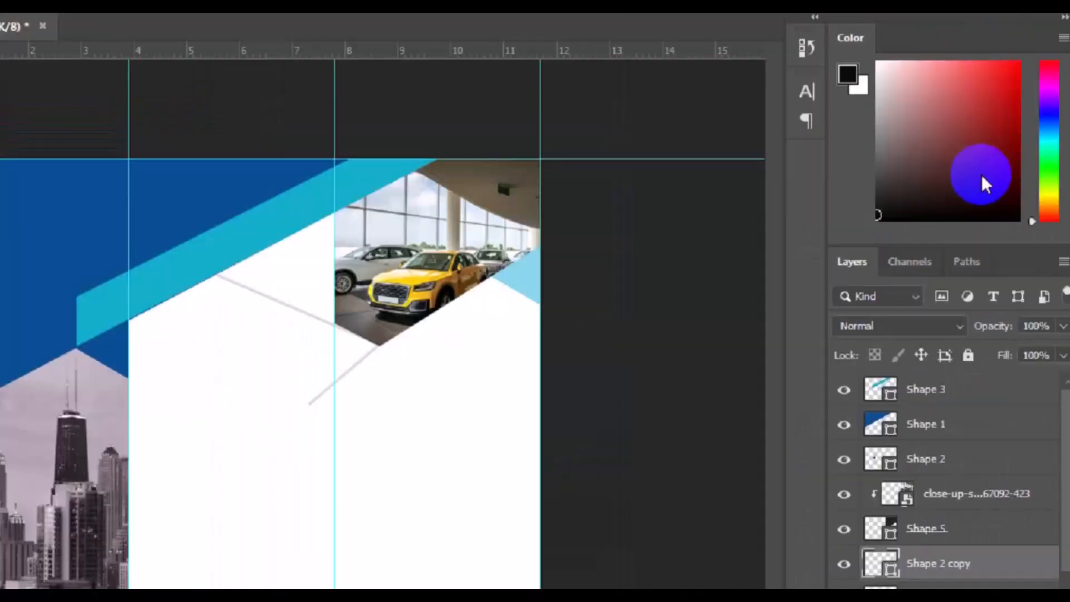
# Step: Draw a slanted corner shape with the Pen tool in Shape mode on a new layer above the first panel's city photo
pyautogui.click(29, 528)
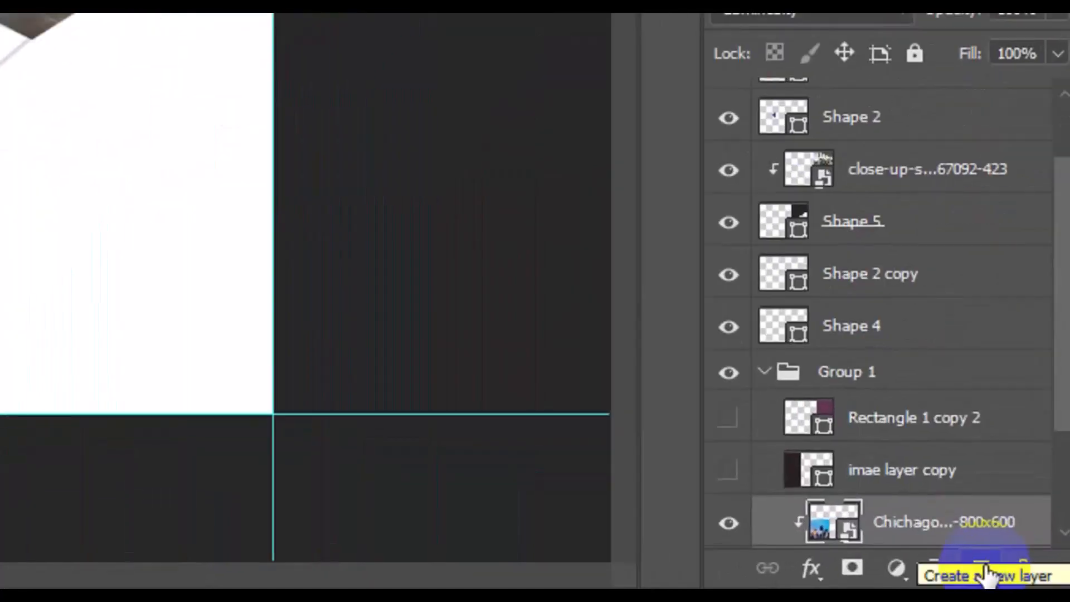
pyautogui.click(984, 569)
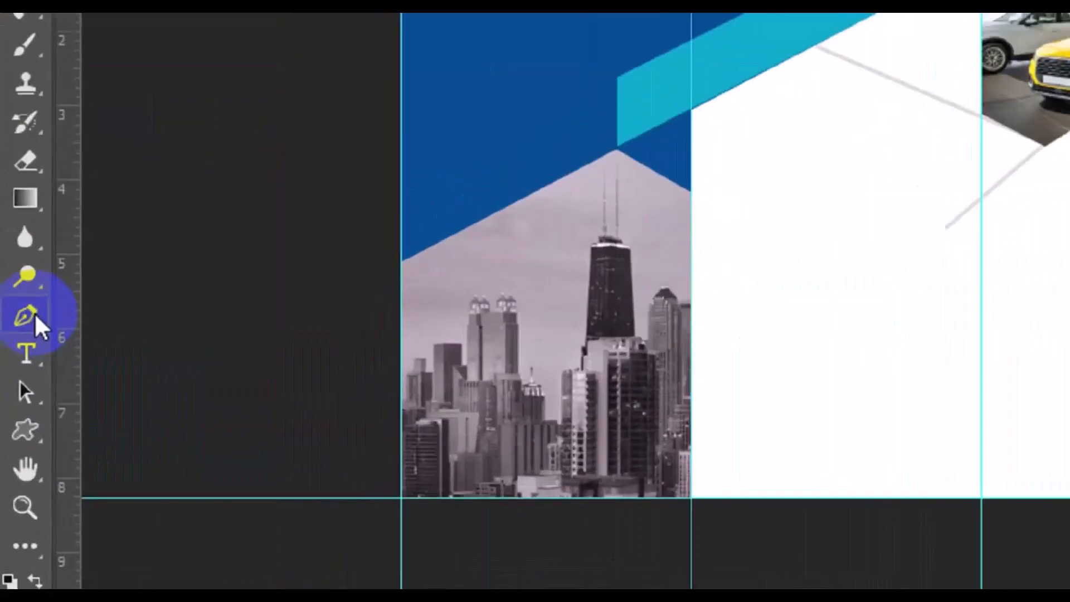
pyautogui.click(15, 403)
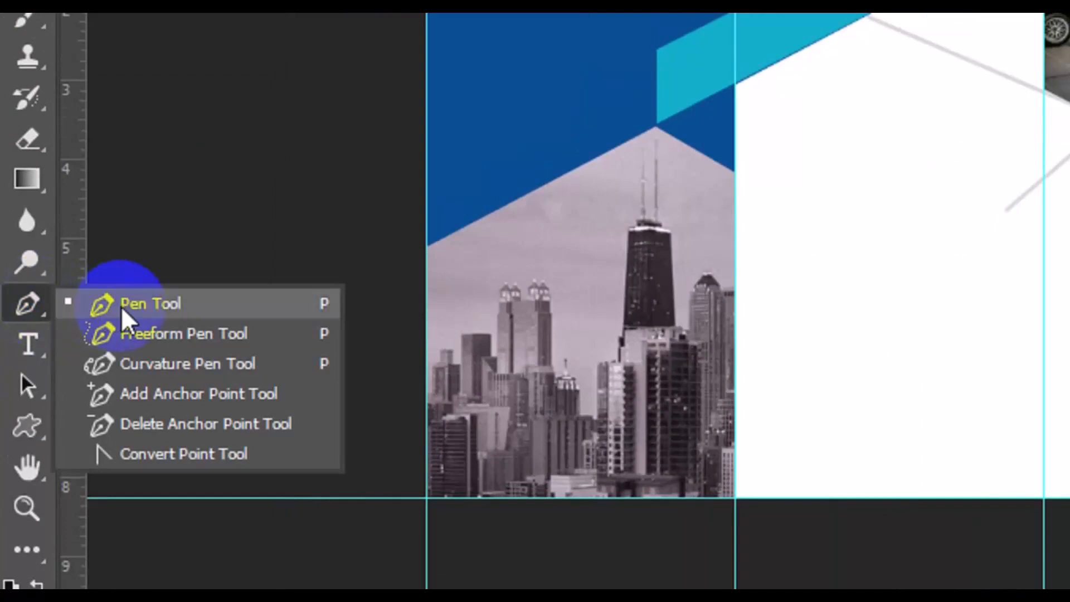
pyautogui.click(122, 308)
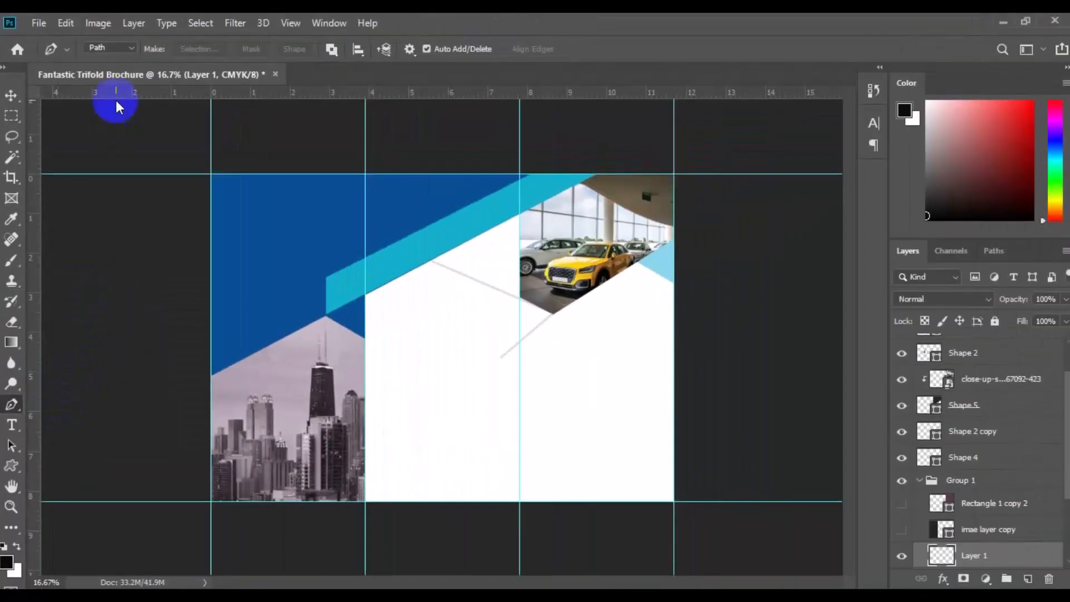
pyautogui.click(131, 52)
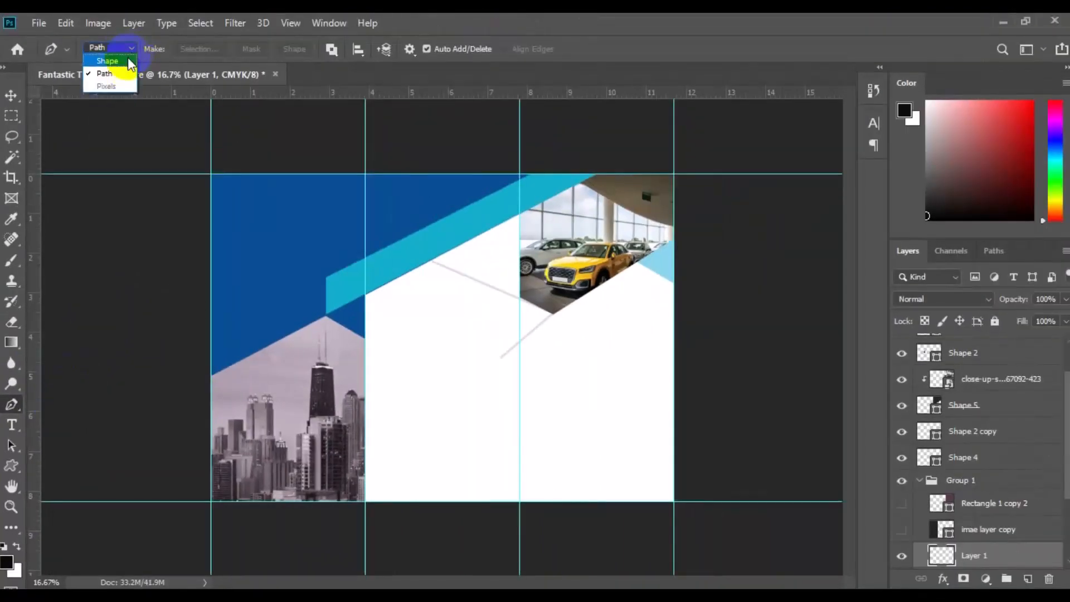
pyautogui.click(128, 57)
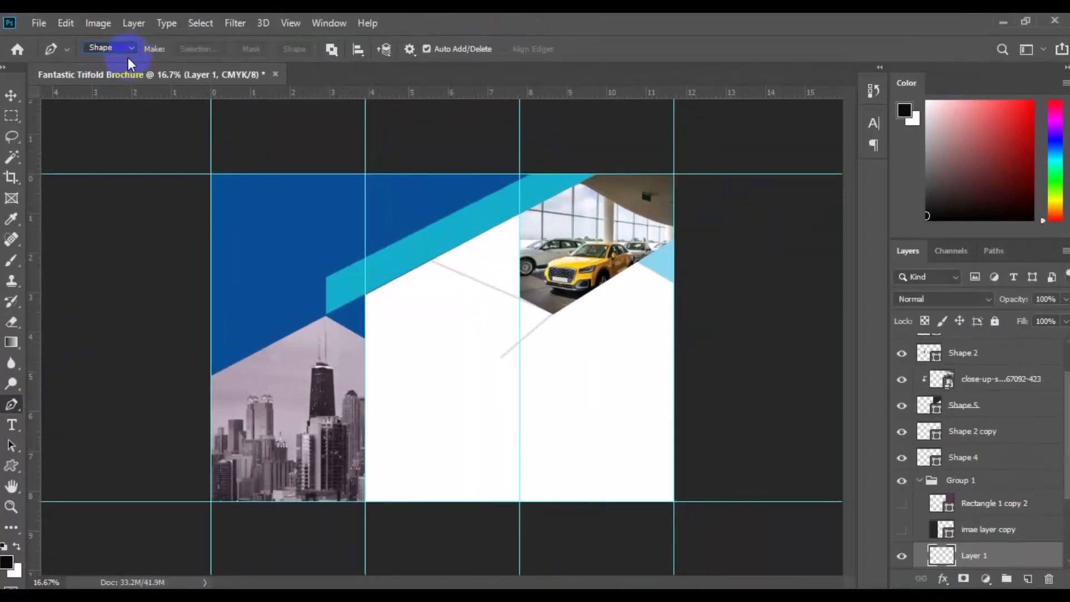
pyautogui.click(366, 374)
pyautogui.click(263, 309)
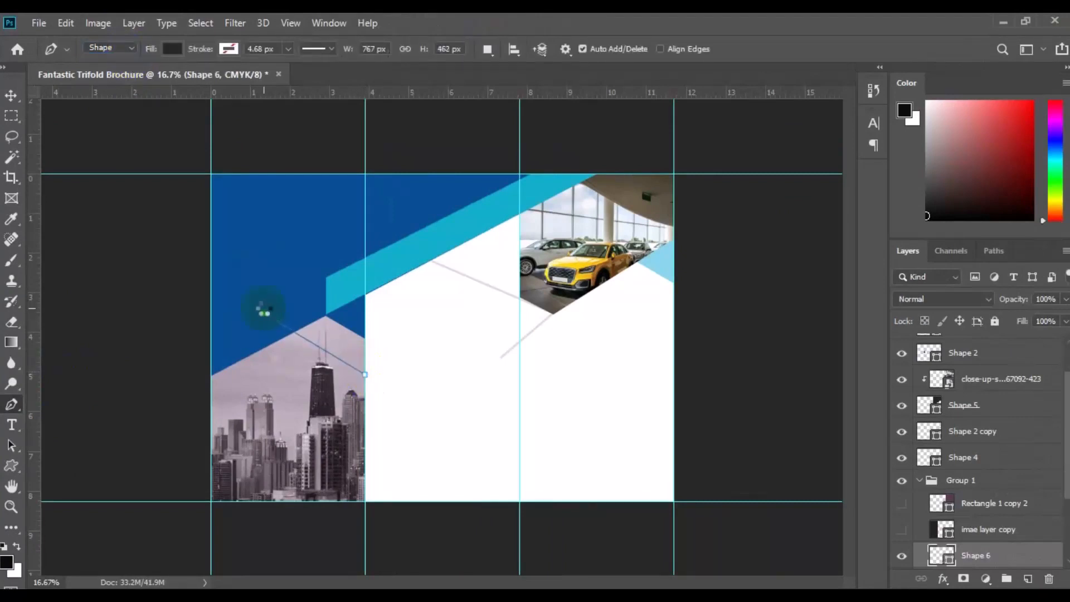
pyautogui.click(295, 299)
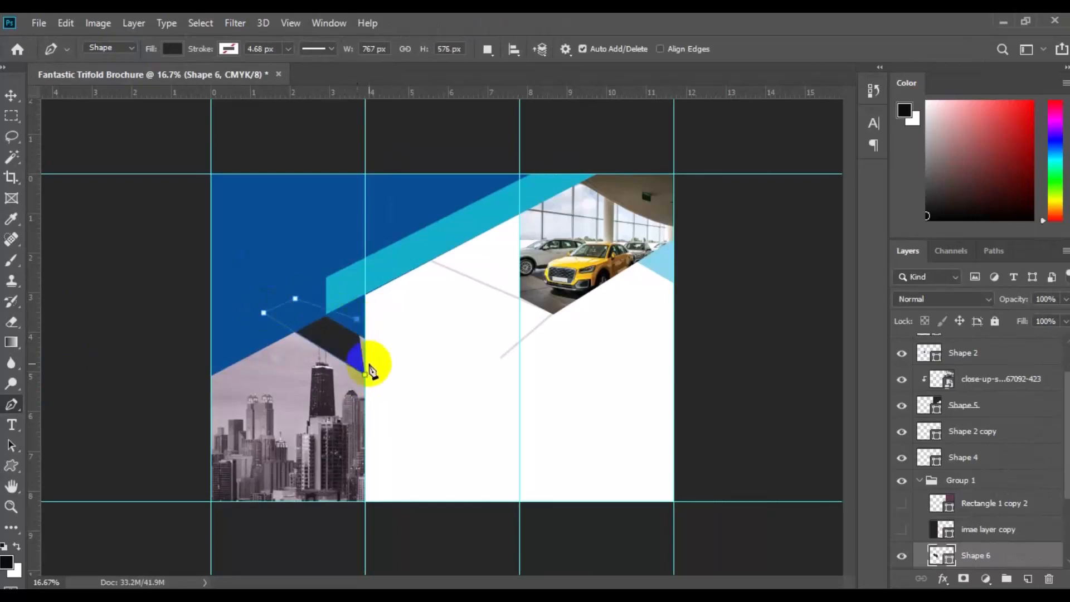
pyautogui.click(365, 334)
pyautogui.press('v')
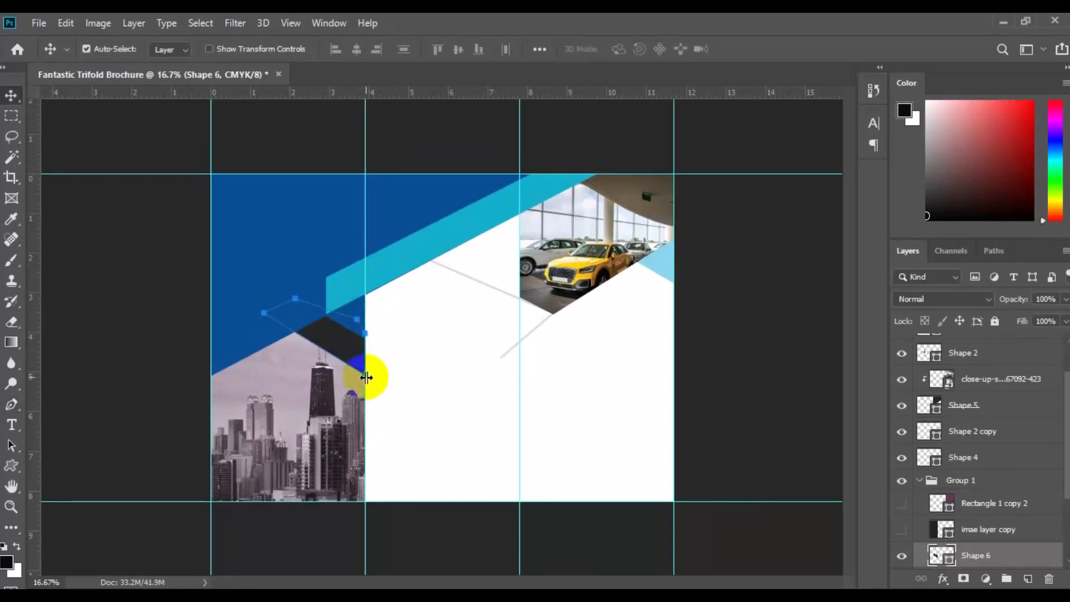
# Step: Change the fill of Shape 6, the new corner shape, to light blue #88d5ec and set its blend mode to Multiply
pyautogui.click(949, 560)
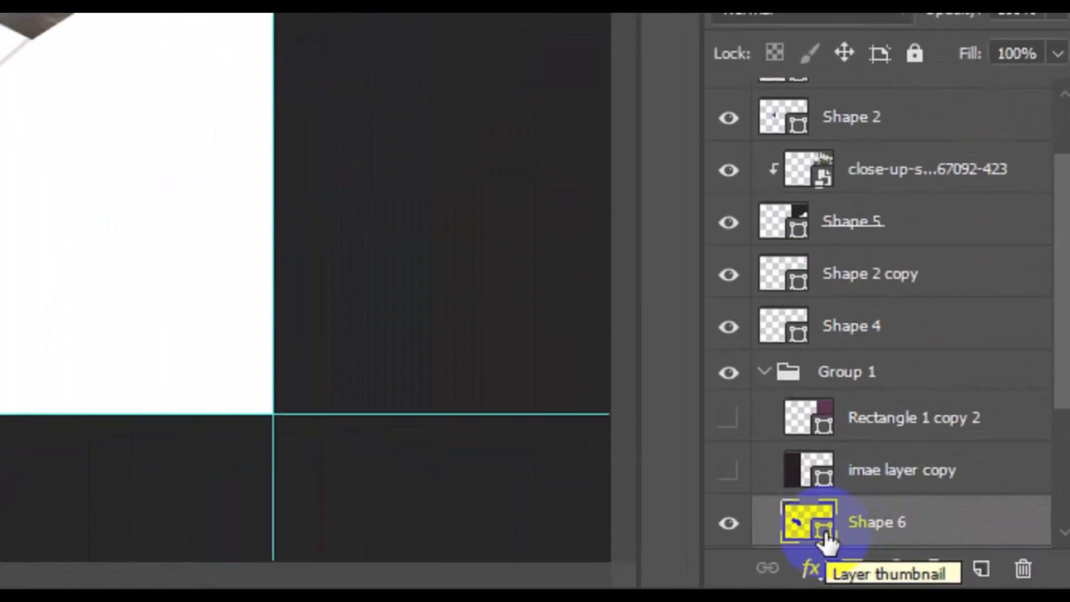
pyautogui.doubleClick(826, 538)
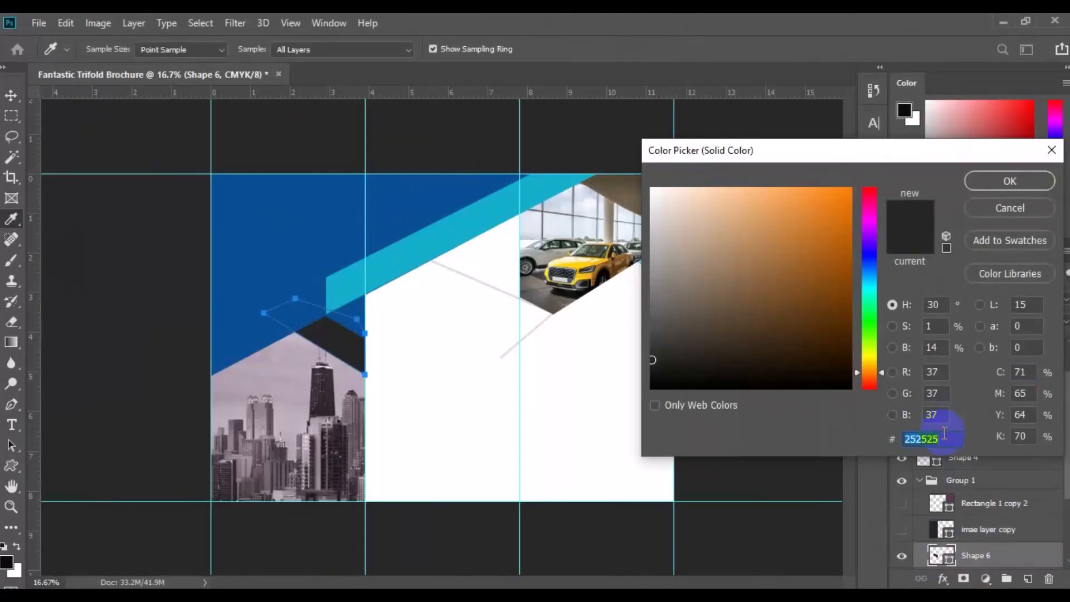
pyautogui.hotkey('ctrl', 'v')
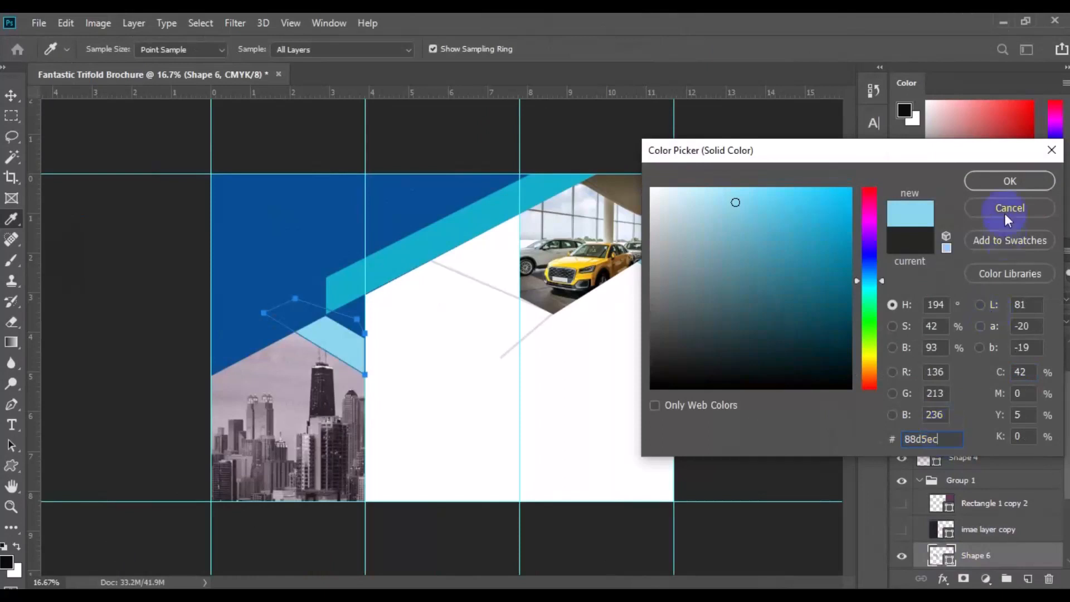
pyautogui.click(997, 183)
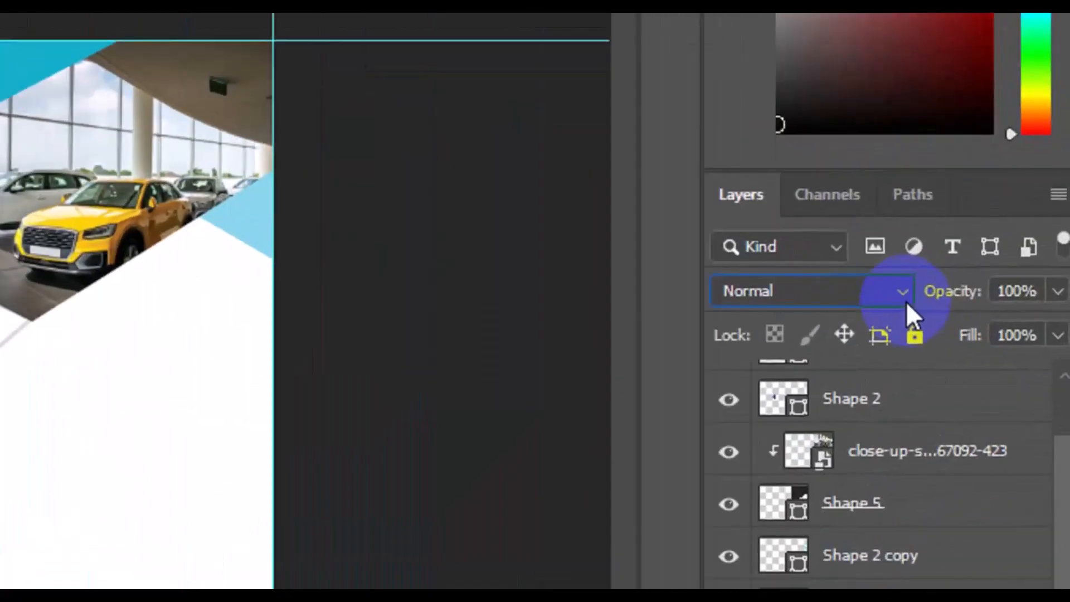
pyautogui.click(990, 301)
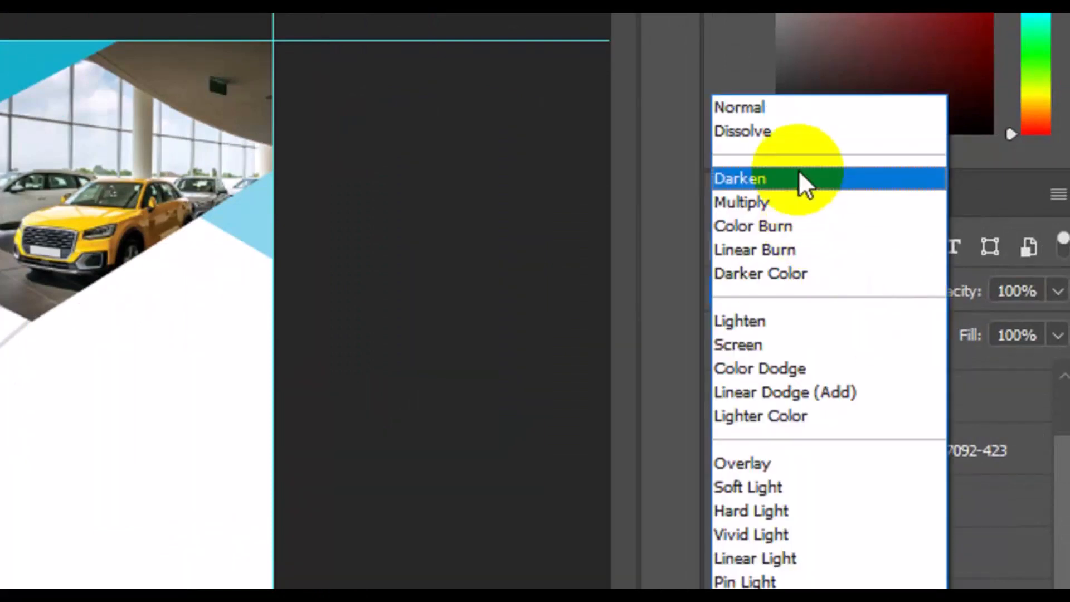
pyautogui.click(790, 203)
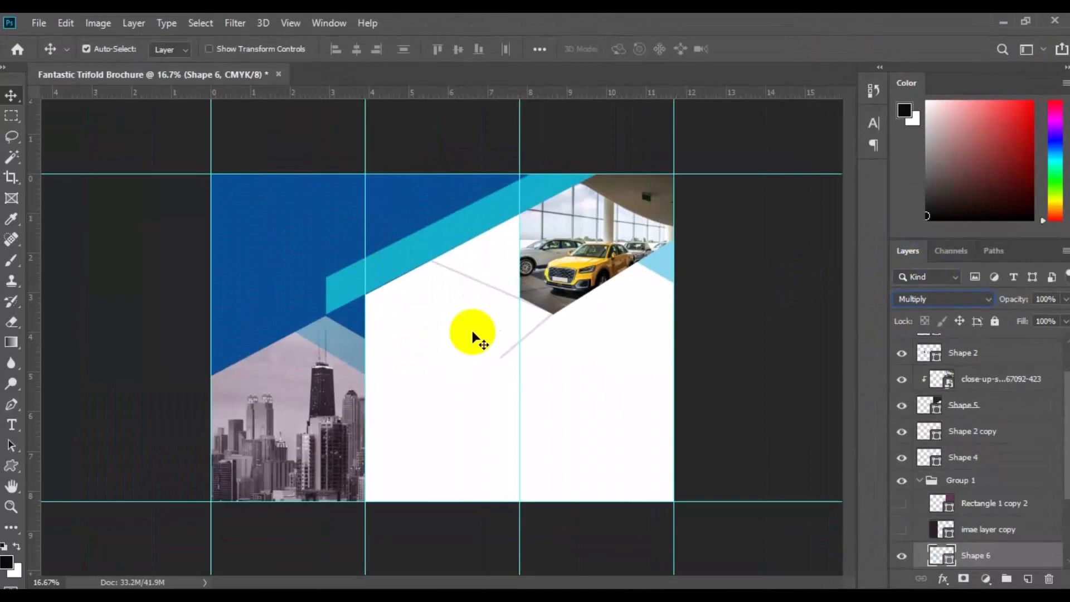
pyautogui.hotkey('ctrl', '-')
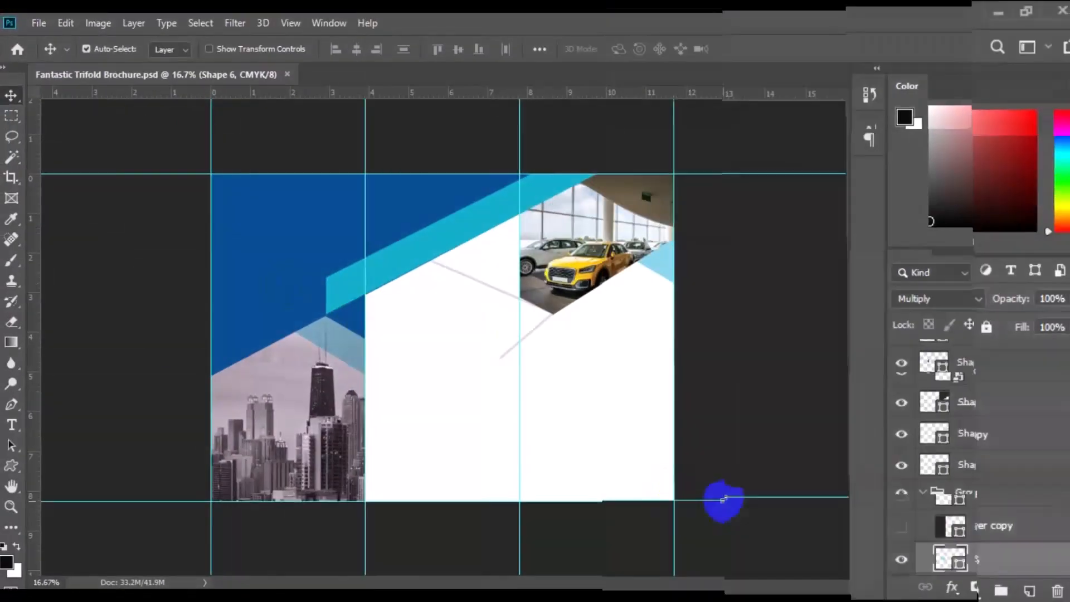
# Step: Add a white 25 pt Barlow Condensed SemiBold heading with Lorem ipsum placeholder text at the upper edge of the first panel
pyautogui.click(1001, 571)
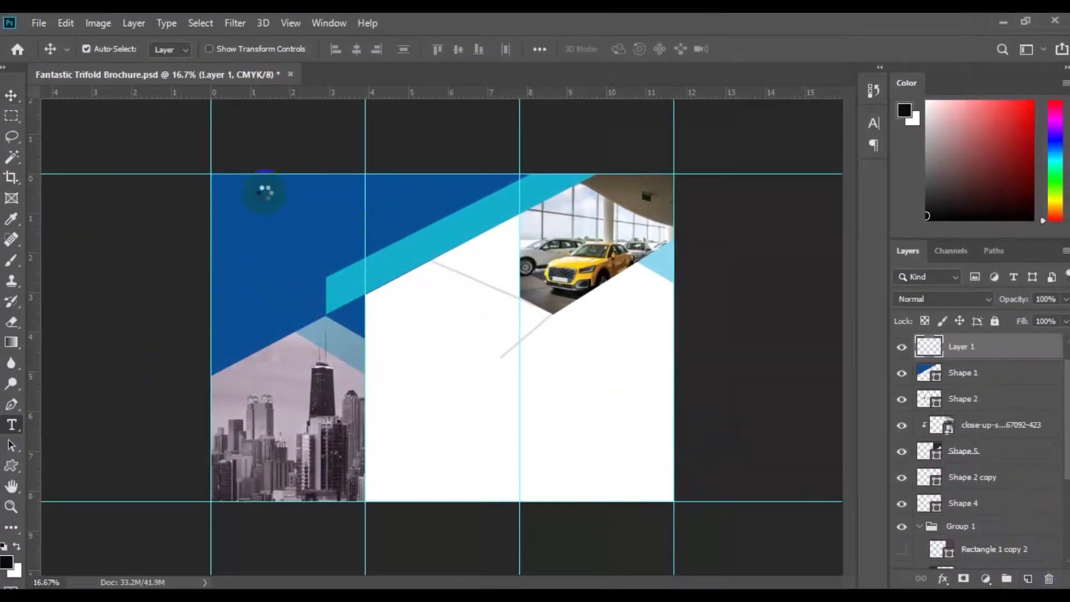
pyautogui.click(222, 50)
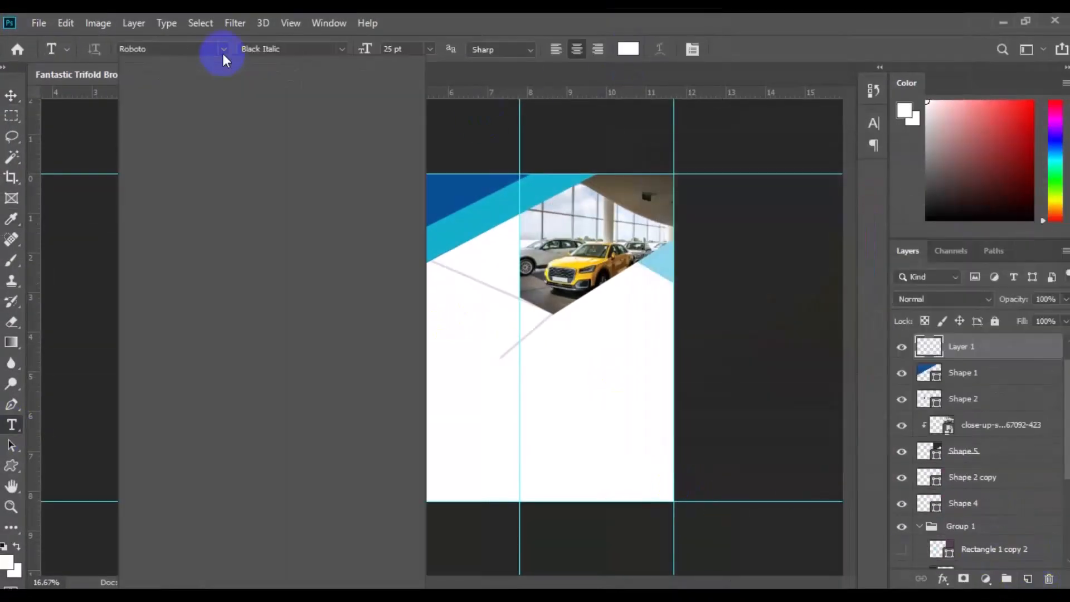
pyautogui.click(223, 143)
pyautogui.click(341, 49)
pyautogui.click(322, 204)
pyautogui.moveTo(231, 197); pyautogui.dragTo(344, 237)
pyautogui.moveTo(277, 218); pyautogui.dragTo(265, 210)
# Step: Add a white 16 pt Roboto Medium subheading with Lorem ipsum placeholder text below the first panel's heading
pyautogui.click(1028, 579)
pyautogui.click(12, 428)
pyautogui.click(154, 49)
pyautogui.write('Roboto')
pyautogui.press('Return')
pyautogui.moveTo(219, 229); pyautogui.dragTo(355, 260)
pyautogui.click(430, 49)
pyautogui.click(426, 115)
pyautogui.click(429, 49)
pyautogui.click(425, 163)
pyautogui.moveTo(289, 263); pyautogui.dragTo(289, 260)
pyautogui.click(429, 50)
pyautogui.click(428, 171)
# Step: Move the first panel's subheading up, closer beneath the heading
pyautogui.click(11, 96)
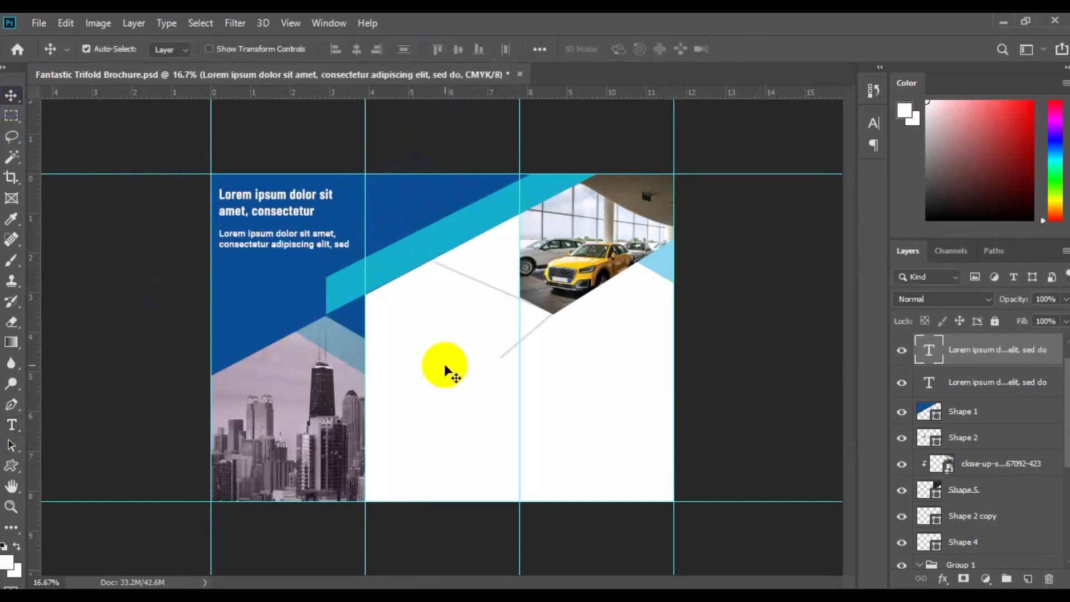
pyautogui.click(963, 384)
pyautogui.doubleClick(963, 383)
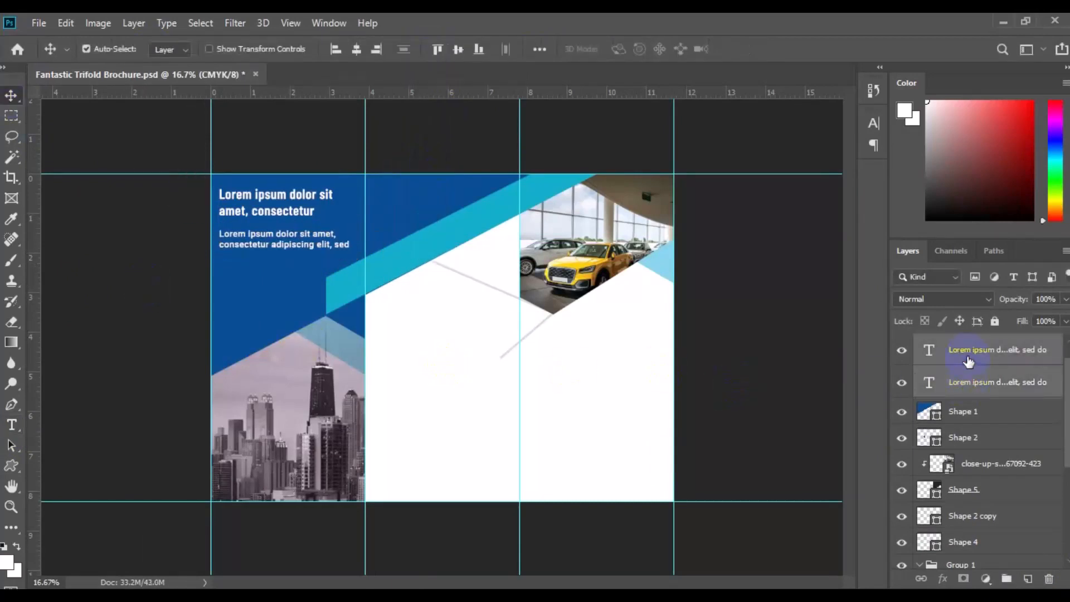
pyautogui.moveTo(274, 245); pyautogui.dragTo(274, 239)
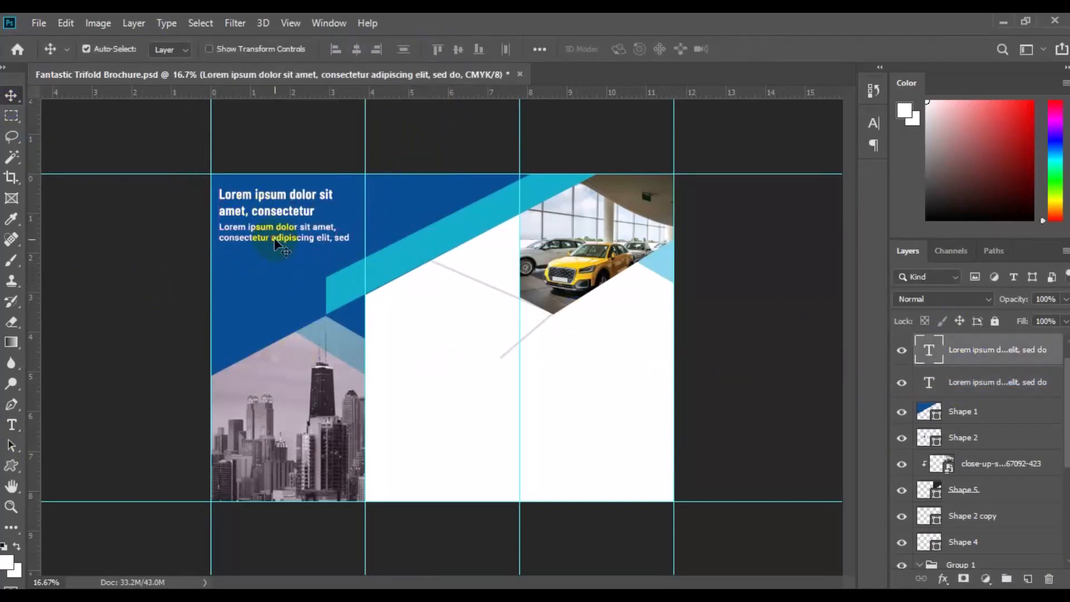
# Step: Add a 10 pt Roboto Medium placeholder paragraph below the first panel's subheading, justify it with the last line left-aligned, and move it up slightly
pyautogui.press('t')
pyautogui.moveTo(219, 260); pyautogui.dragTo(315, 336)
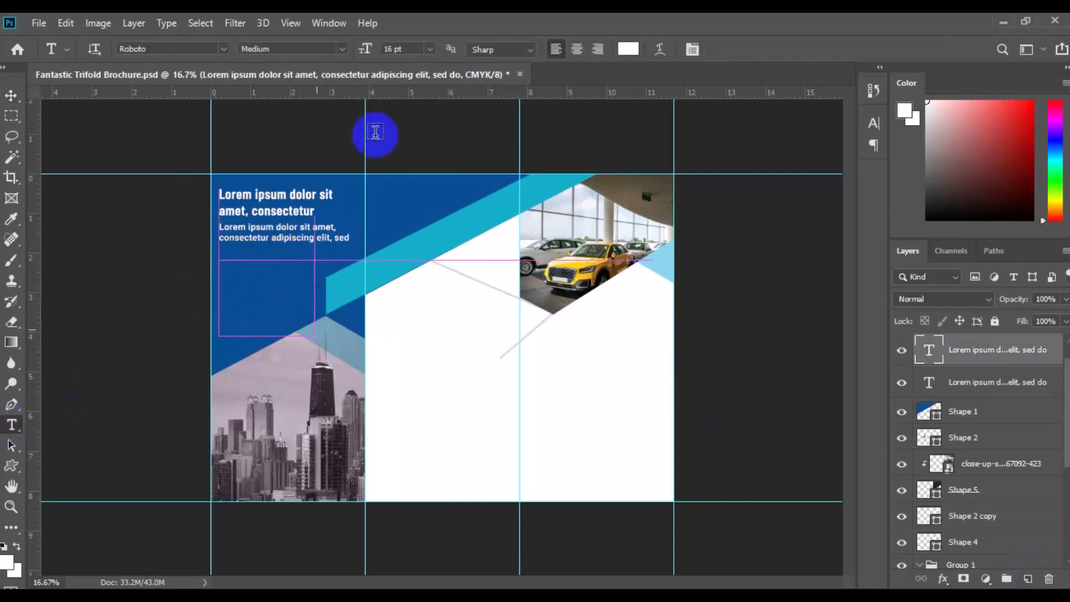
pyautogui.click(431, 49)
pyautogui.click(413, 116)
pyautogui.click(297, 303)
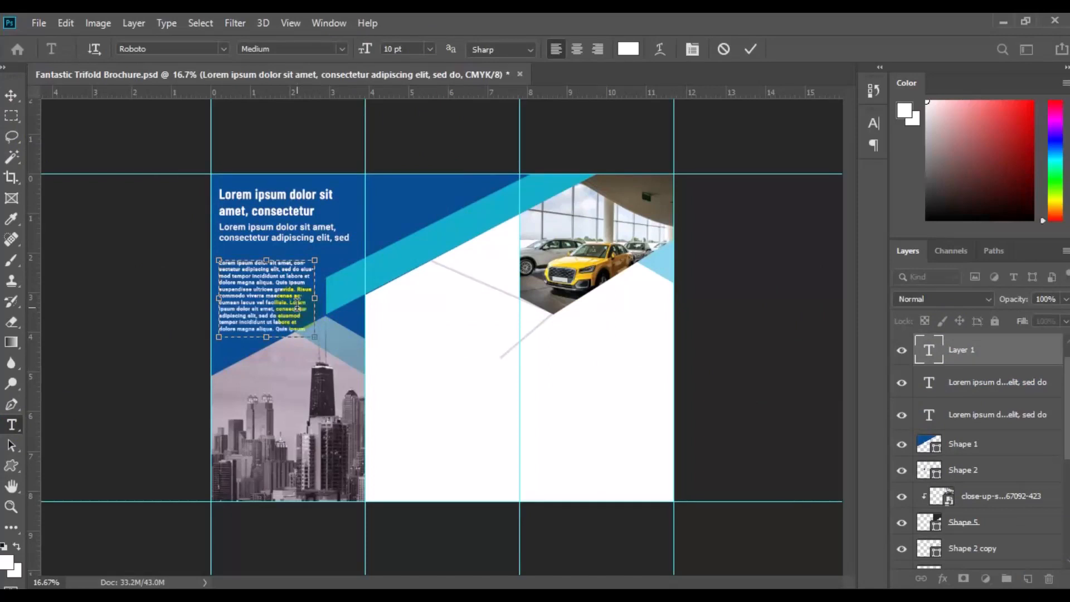
pyautogui.click(874, 123)
pyautogui.click(759, 115)
pyautogui.click(772, 145)
pyautogui.click(161, 263)
pyautogui.moveTo(290, 310); pyautogui.dragTo(291, 300)
# Step: Group the first panel's heading and subheading layers and left-align the group with the body paragraph
pyautogui.click(993, 384)
pyautogui.keyDown('shift'); pyautogui.click(991, 414); pyautogui.keyUp('shift')
pyautogui.click(1005, 578)
pyautogui.keyDown('shift'); pyautogui.click(981, 357); pyautogui.keyUp('shift')
pyautogui.click(336, 50)
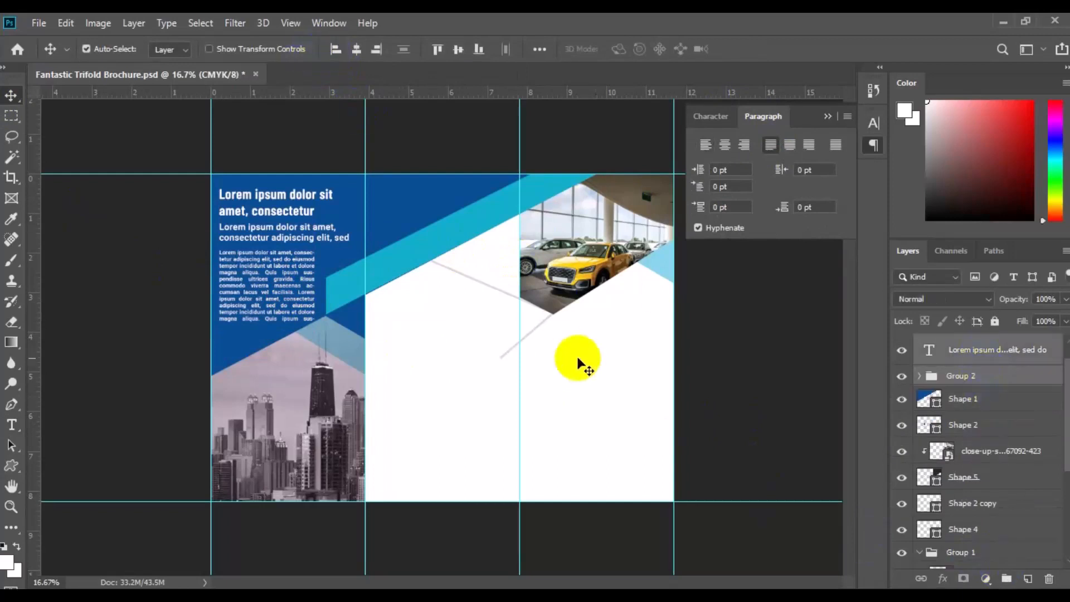
# Step: Put all of the first panel's text into a new group named text
pyautogui.click(1006, 578)
pyautogui.doubleClick(954, 345)
pyautogui.write('text')
pyautogui.press('Return')
# Step: Show imae layer copy as a reference and align the text group with it in the first panel
pyautogui.scroll(-5, 981, 446)
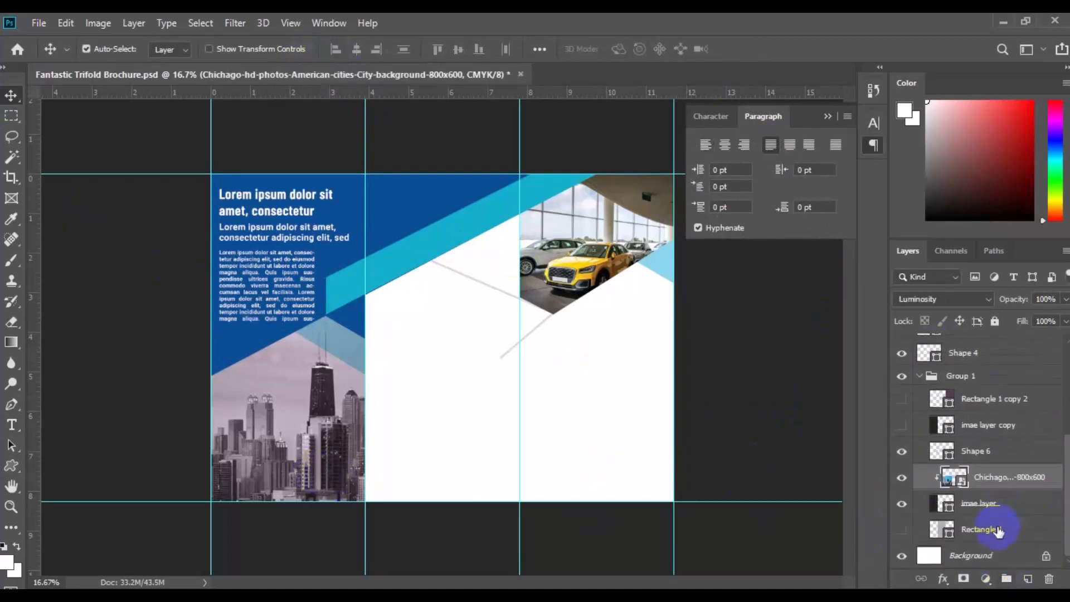
pyautogui.click(980, 529)
pyautogui.click(902, 530)
pyautogui.click(901, 530)
pyautogui.click(902, 426)
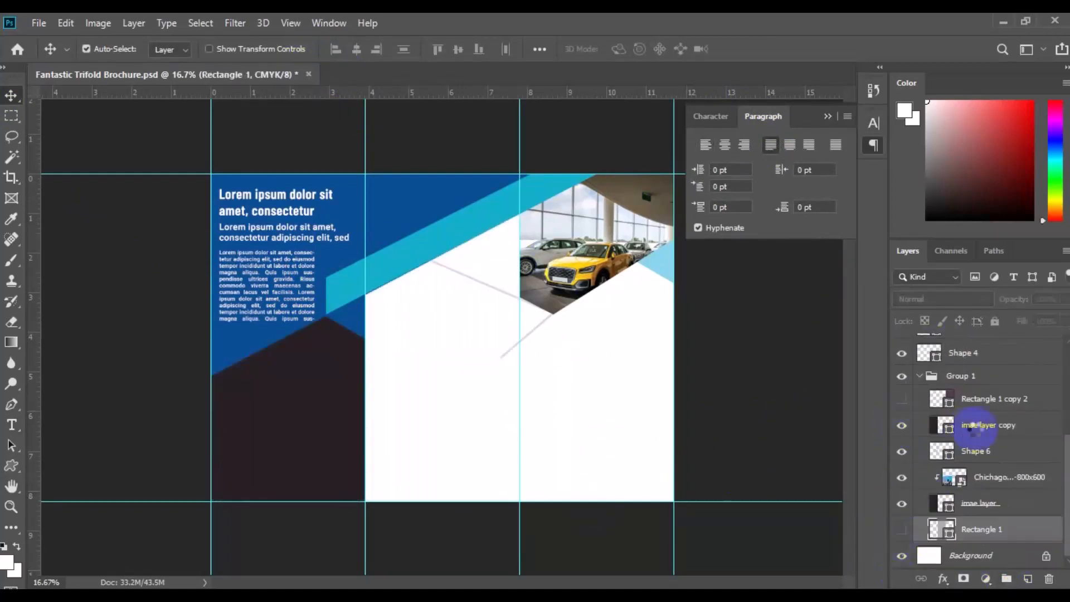
pyautogui.click(974, 429)
pyautogui.moveTo(1067, 482); pyautogui.dragTo(1067, 394)
pyautogui.click(983, 373)
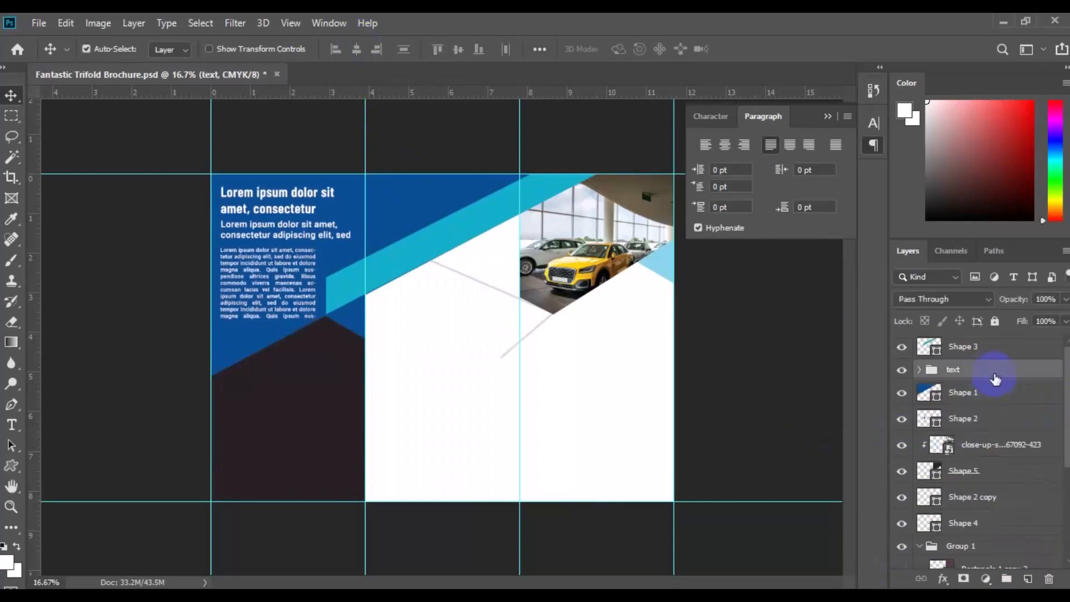
# Step: Delete imae layer copy, the dark shape covering the first panel's city photo
pyautogui.click(299, 413)
pyautogui.press('Delete')
pyautogui.click(299, 413)
# Step: Add a Barlow Condensed SemiBold placeholder heading in the middle panel, matching the first panel's heading font, and color it dark navy #020b15
pyautogui.click(271, 207)
pyautogui.click(11, 427)
pyautogui.click(263, 190)
pyautogui.click(751, 50)
pyautogui.moveTo(380, 306); pyautogui.dragTo(493, 376)
pyautogui.click(629, 49)
pyautogui.click(338, 329)
pyautogui.click(831, 373)
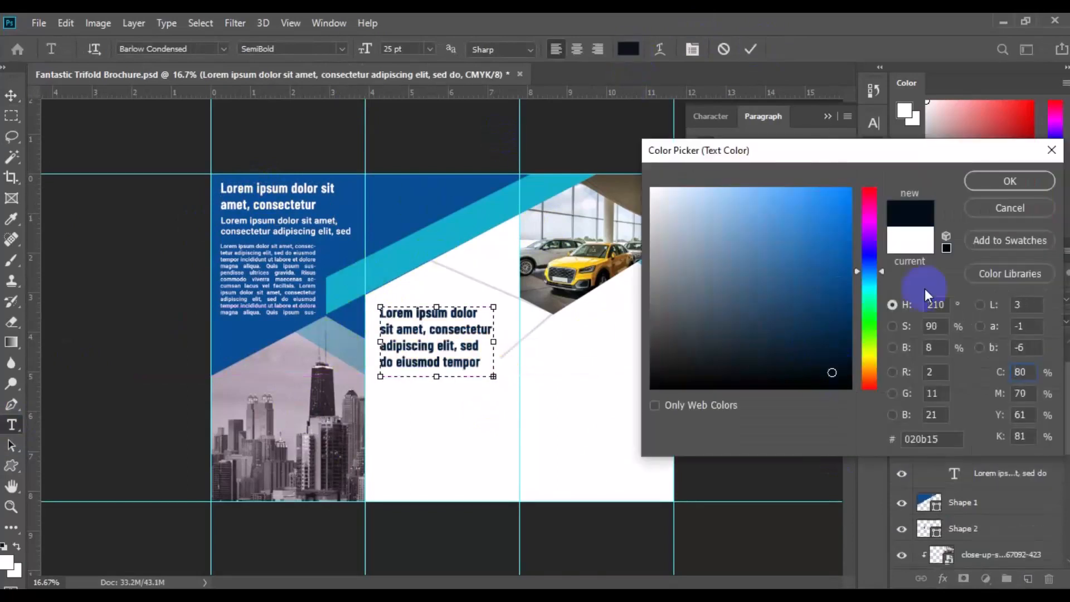
pyautogui.click(987, 185)
# Step: Increase the middle panel's heading to 32 pt and nudge it up slightly
pyautogui.moveTo(370, 49); pyautogui.dragTo(372, 51)
pyautogui.click(710, 117)
pyautogui.click(10, 97)
pyautogui.moveTo(406, 329); pyautogui.dragTo(404, 324)
# Step: Add a 16 pt Roboto Medium placeholder subheading below the middle panel's heading, colored cyan #12adc9 from the diagonal band
pyautogui.click(317, 232)
pyautogui.click(12, 426)
pyautogui.click(261, 225)
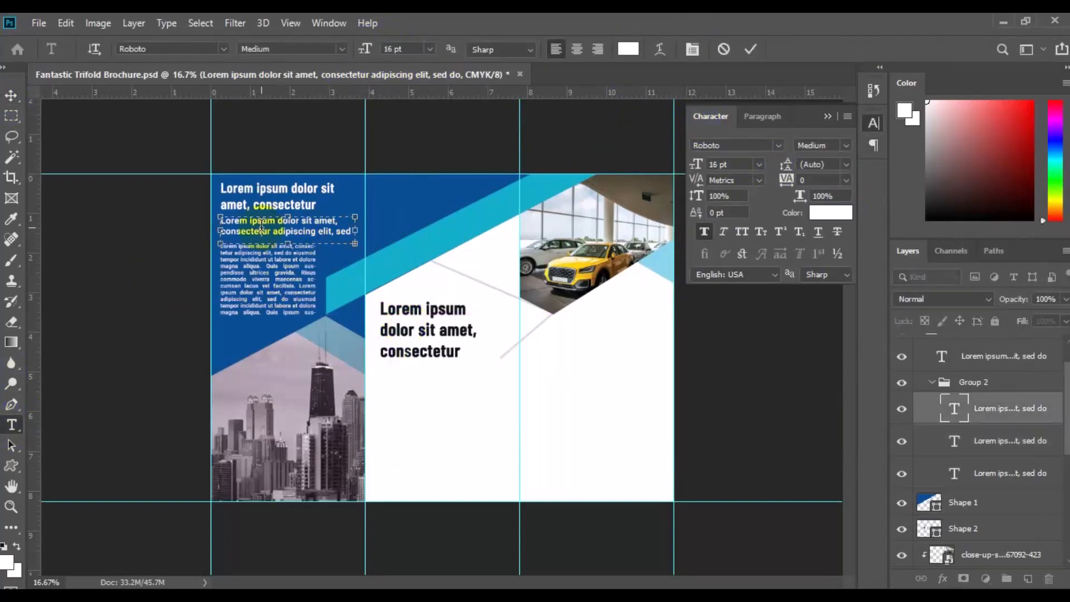
pyautogui.click(725, 51)
pyautogui.click(500, 408)
pyautogui.click(628, 49)
pyautogui.click(788, 215)
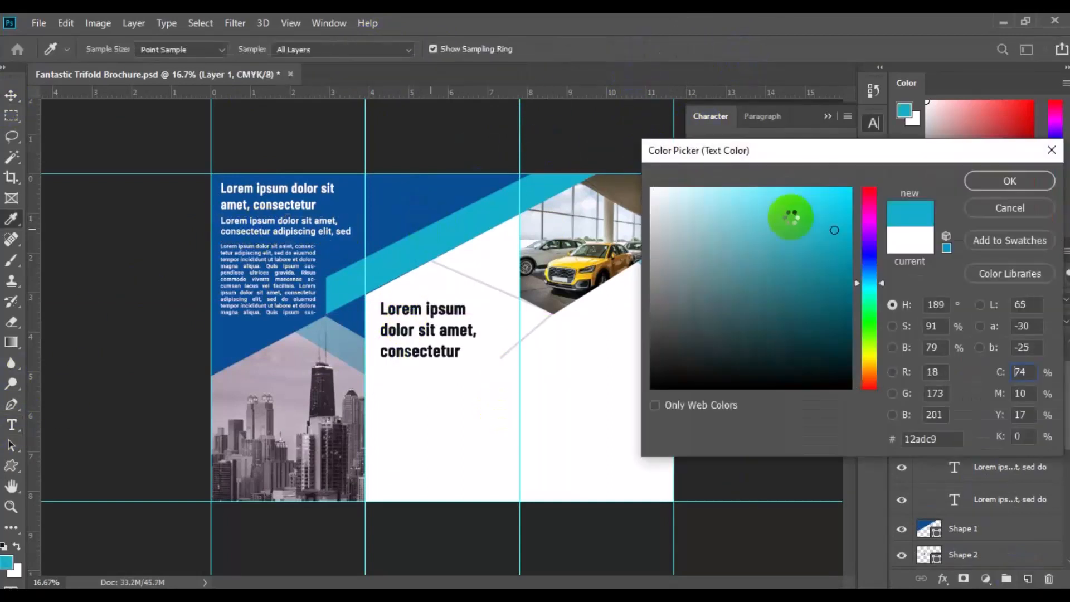
pyautogui.click(1009, 179)
pyautogui.click(382, 376)
pyautogui.moveTo(382, 377); pyautogui.dragTo(511, 395)
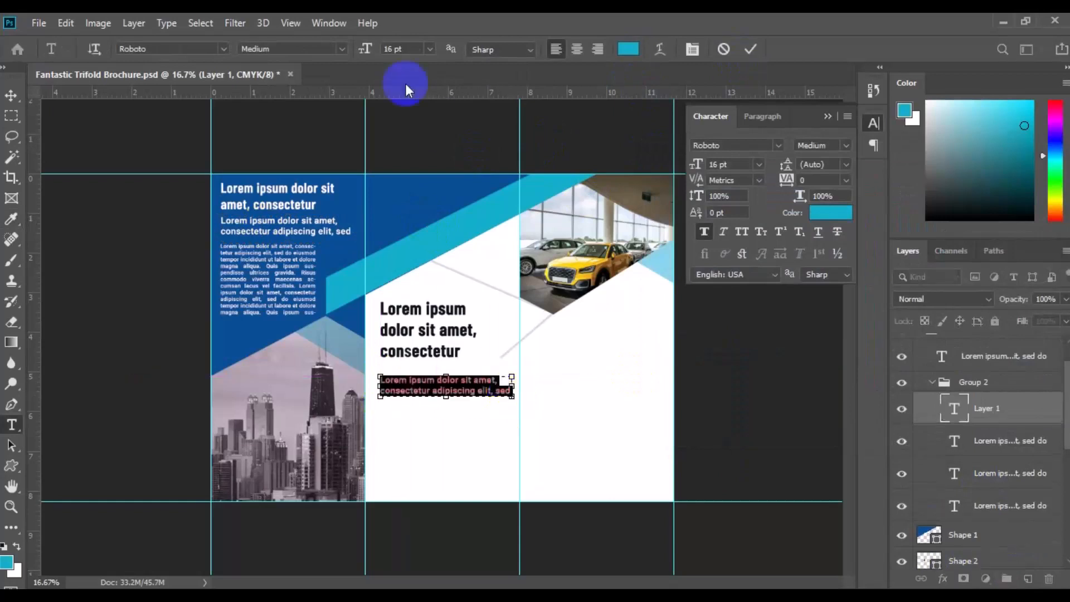
# Step: Left-align the middle panel's cyan subheading with its heading
pyautogui.click(11, 95)
pyautogui.keyDown('ctrl'); pyautogui.click(463, 357); pyautogui.keyUp('ctrl')
pyautogui.keyDown('ctrl'); pyautogui.click(443, 385); pyautogui.keyUp('ctrl')
pyautogui.keyDown('ctrl'); pyautogui.click(414, 335); pyautogui.keyUp('ctrl')
pyautogui.keyDown('ctrl'); pyautogui.click(996, 409); pyautogui.keyUp('ctrl')
pyautogui.click(337, 49)
pyautogui.keyDown('ctrl'); pyautogui.click(982, 409); pyautogui.keyUp('ctrl')
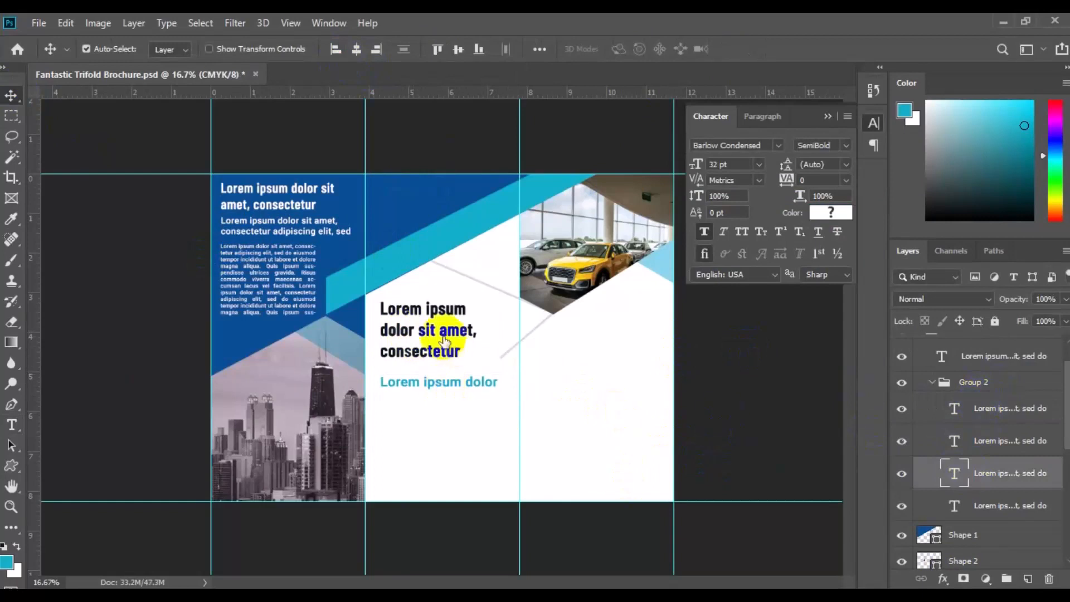
# Step: Move the middle panel's heading and subheading layers out of Group 2 to just above it, and collapse Group 2
pyautogui.keyDown('ctrl'); pyautogui.click(442, 337); pyautogui.keyUp('ctrl')
pyautogui.keyDown('ctrl'); pyautogui.click(442, 380); pyautogui.keyUp('ctrl')
pyautogui.click(428, 355)
pyautogui.keyDown('ctrl'); pyautogui.click(1001, 410); pyautogui.keyUp('ctrl')
pyautogui.moveTo(1001, 469); pyautogui.dragTo(987, 370)
pyautogui.click(938, 448)
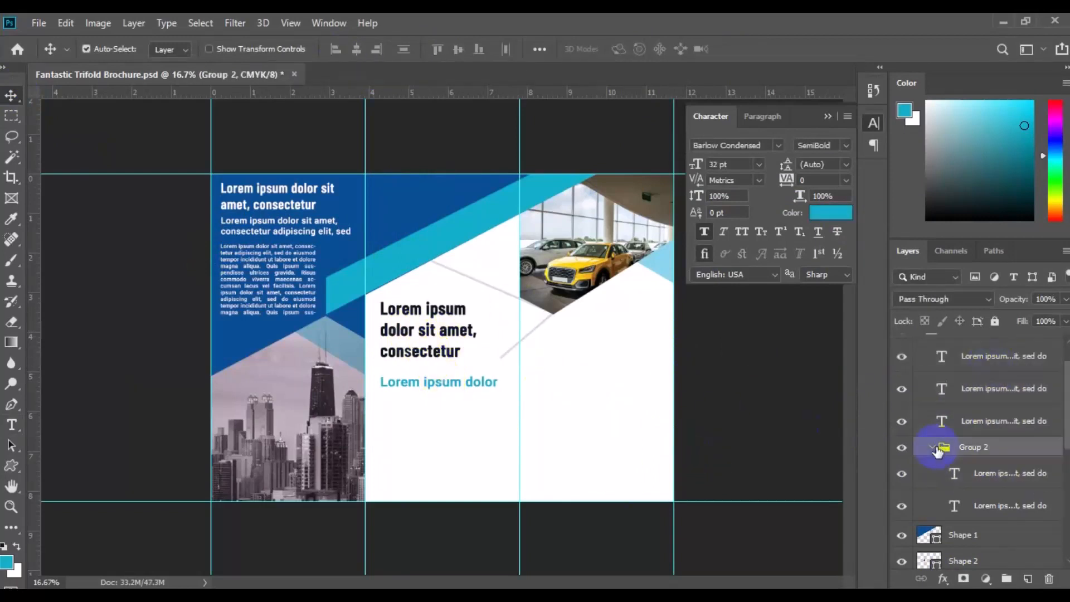
pyautogui.click(933, 447)
# Step: Group the middle panel's heading and subheading layers together
pyautogui.click(474, 381)
pyautogui.click(432, 356)
pyautogui.keyDown('ctrl'); pyautogui.click(998, 389); pyautogui.keyUp('ctrl')
pyautogui.hotkey('ctrl', 'g')
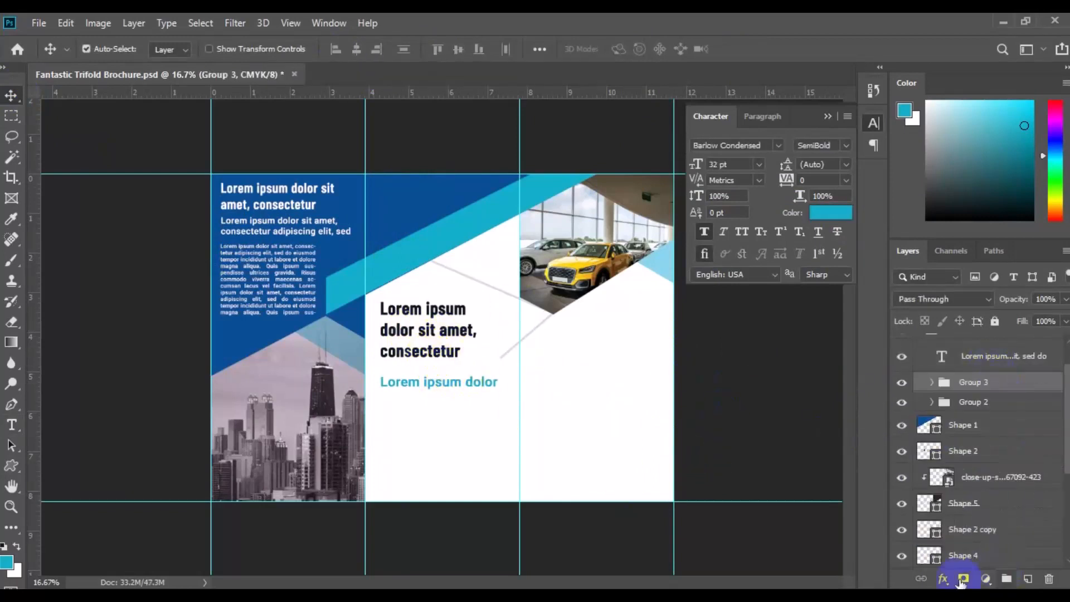
# Step: Add a blank layer and duplicate the left panel's body text to below the middle panel's cyan subheading
pyautogui.click(1028, 579)
pyautogui.click(14, 428)
pyautogui.click(237, 285)
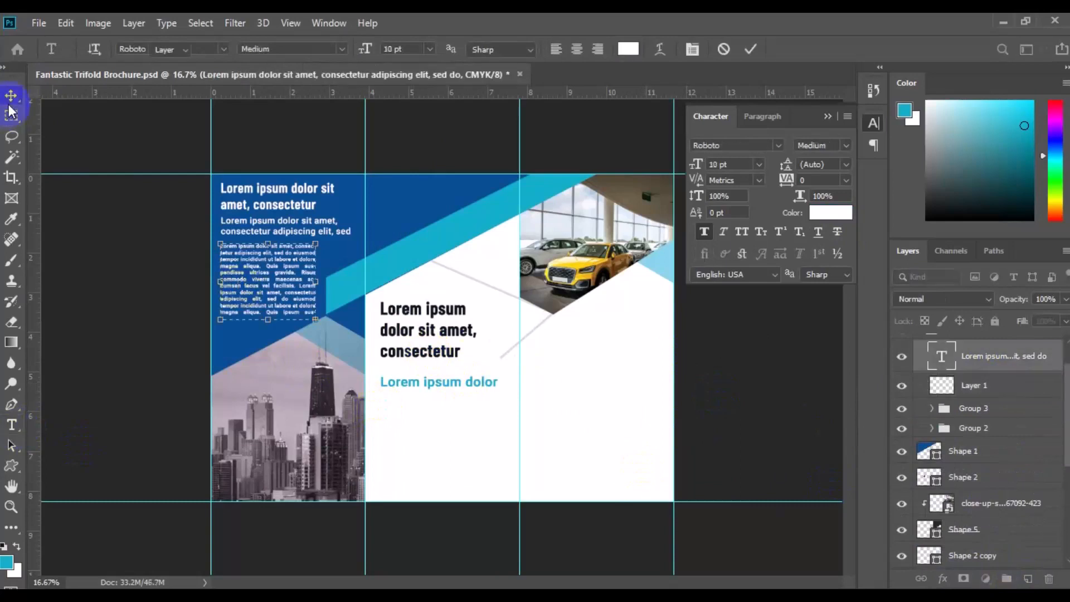
pyautogui.click(10, 96)
pyautogui.moveTo(283, 278); pyautogui.dragTo(447, 436)
# Step: Recolor the copied body text with the middle heading's near-black color and widen its text box across the middle panel
pyautogui.press('t')
pyautogui.click(418, 425)
pyautogui.click(471, 354)
pyautogui.click(432, 353)
pyautogui.click(1008, 181)
pyautogui.moveTo(480, 438); pyautogui.dragTo(512, 438)
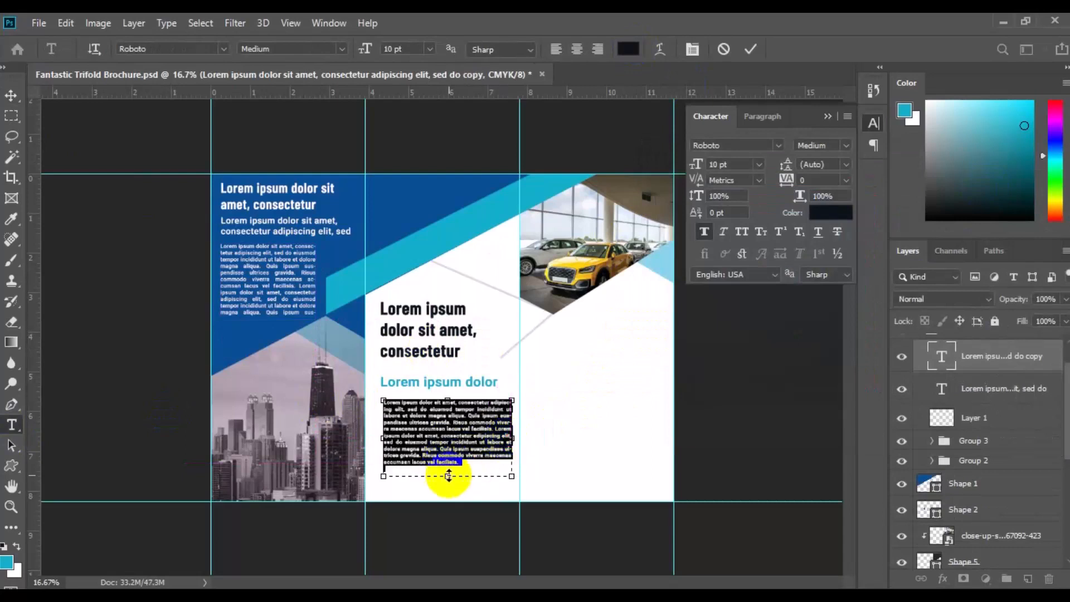
# Step: Left-align the middle panel's body text with Group 3, which holds its heading and subheading
pyautogui.click(11, 102)
pyautogui.click(745, 489)
pyautogui.click(973, 441)
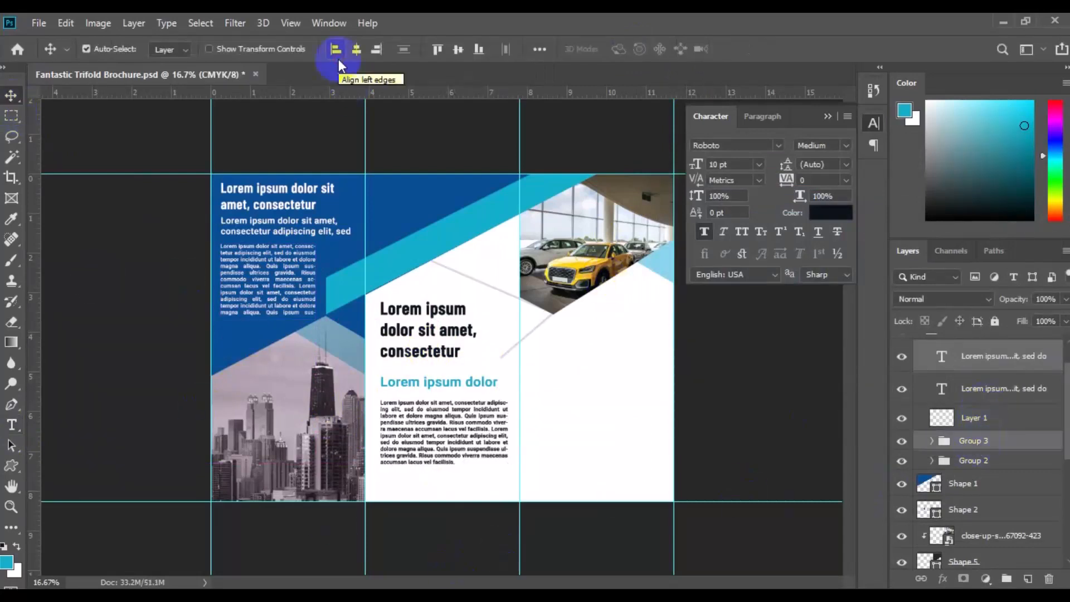
# Step: Add a second placeholder paragraph to the middle panel's body text and lengthen its text box to about 2.37 in
pyautogui.doubleClick(402, 449)
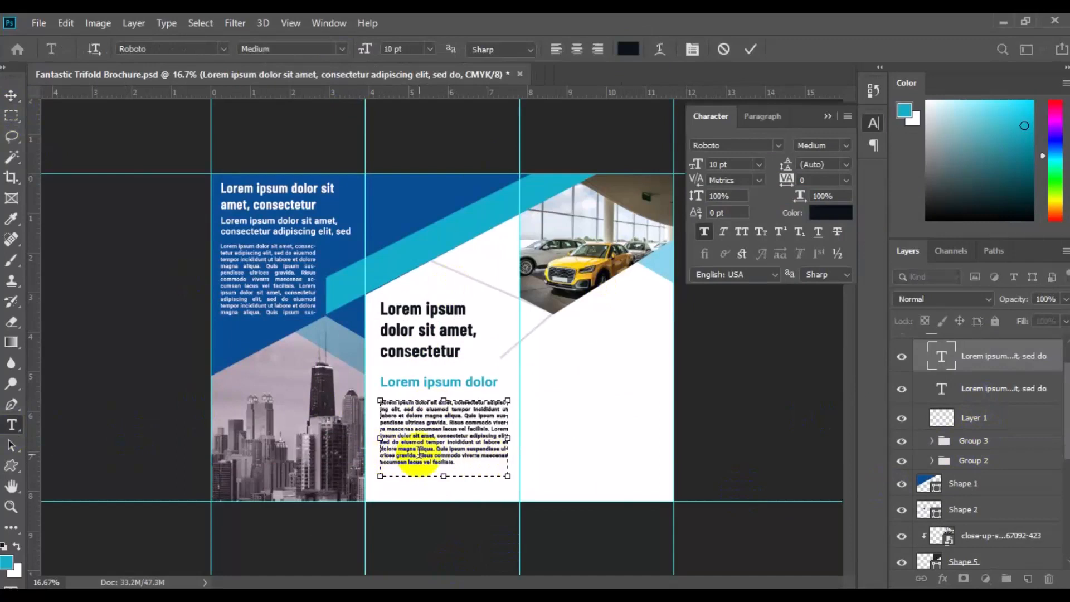
pyautogui.hotkey('ctrl', 'c')
pyautogui.hotkey('ctrl', 'v')
pyautogui.hotkey('ctrl', 'v')
pyautogui.moveTo(444, 478); pyautogui.dragTo(444, 495)
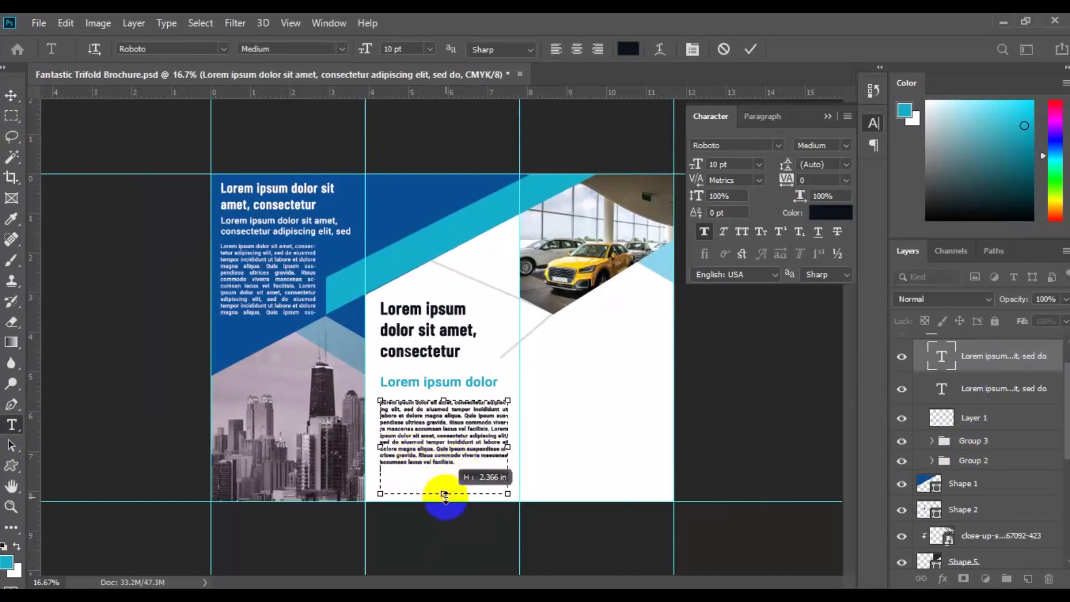
pyautogui.click(11, 99)
# Step: Left-align the middle panel's body text with Group 3 again and group the two together
pyautogui.moveTo(1068, 388); pyautogui.dragTo(1068, 372)
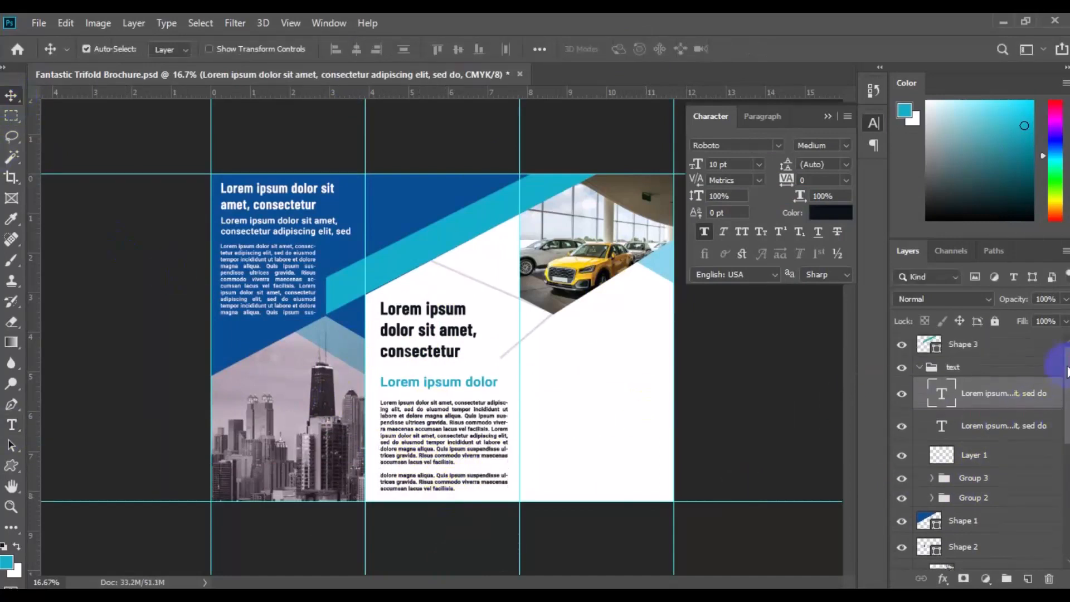
pyautogui.click(471, 386)
pyautogui.click(931, 478)
pyautogui.keyDown('ctrl'); pyautogui.click(988, 399); pyautogui.keyUp('ctrl')
pyautogui.click(336, 52)
pyautogui.hotkey('ctrl', 'g')
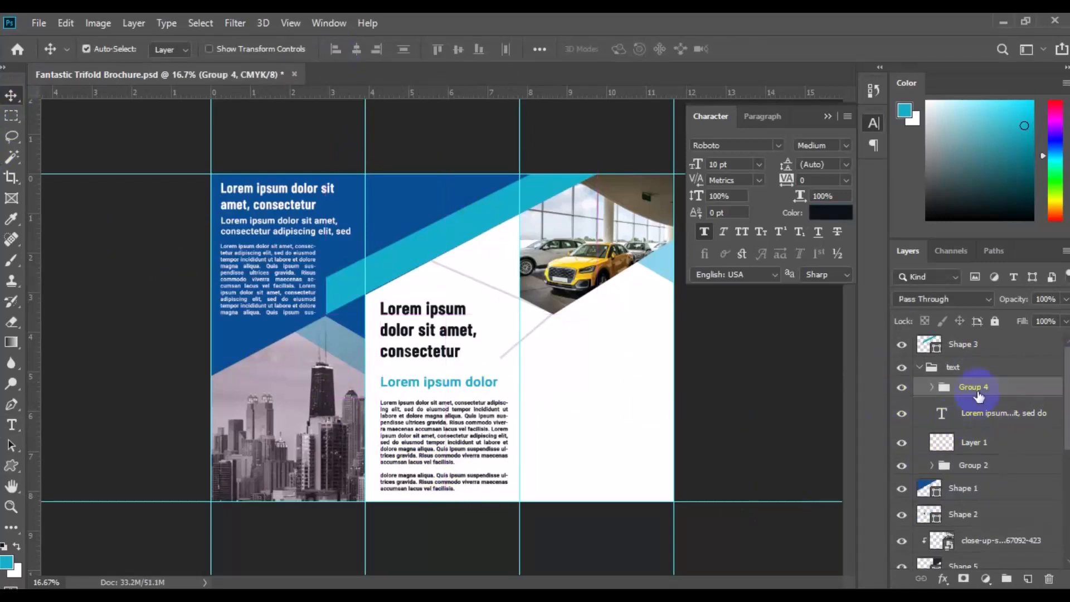
# Step: Move the middle panel's new group out of the text group to just above it, and rename it "center text"
pyautogui.moveTo(980, 397); pyautogui.dragTo(973, 358)
pyautogui.click(920, 387)
pyautogui.click(902, 368)
pyautogui.click(902, 369)
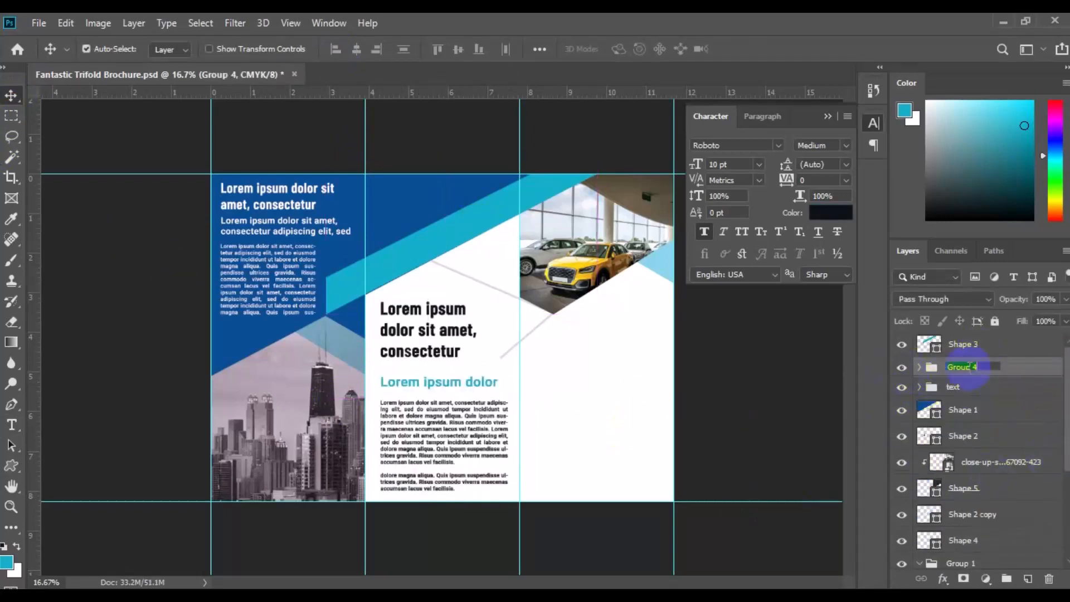
# Step: Show Rectangle 1, center the center text group horizontally on it, and delete the rectangle
pyautogui.scroll(-5, 1065, 468)
pyautogui.click(901, 534)
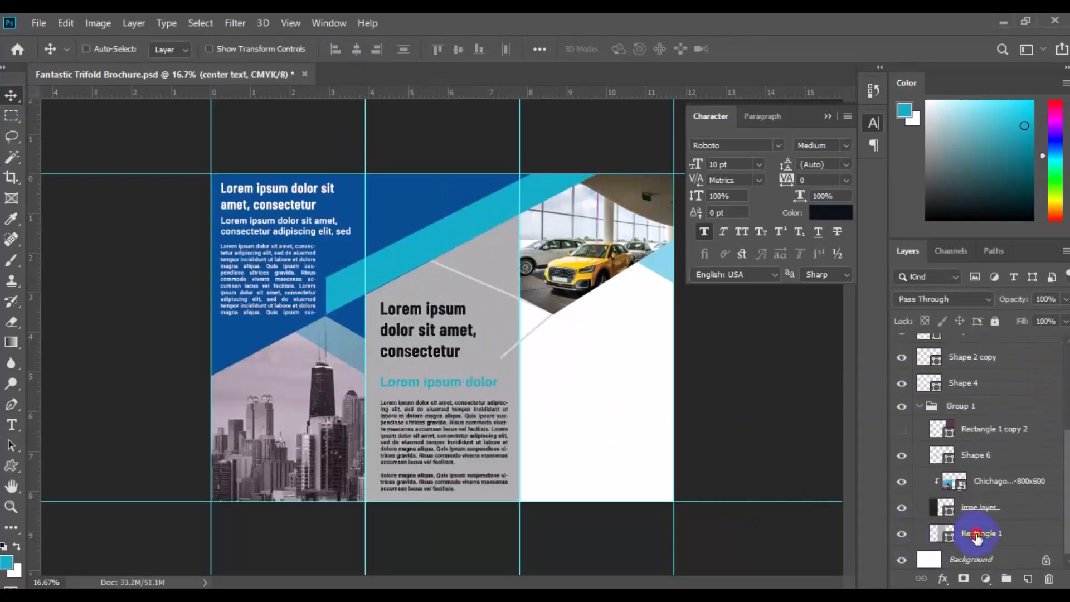
pyautogui.keyDown('ctrl'); pyautogui.click(979, 535); pyautogui.keyUp('ctrl')
pyautogui.click(356, 49)
pyautogui.click(992, 532)
pyautogui.press('Delete')
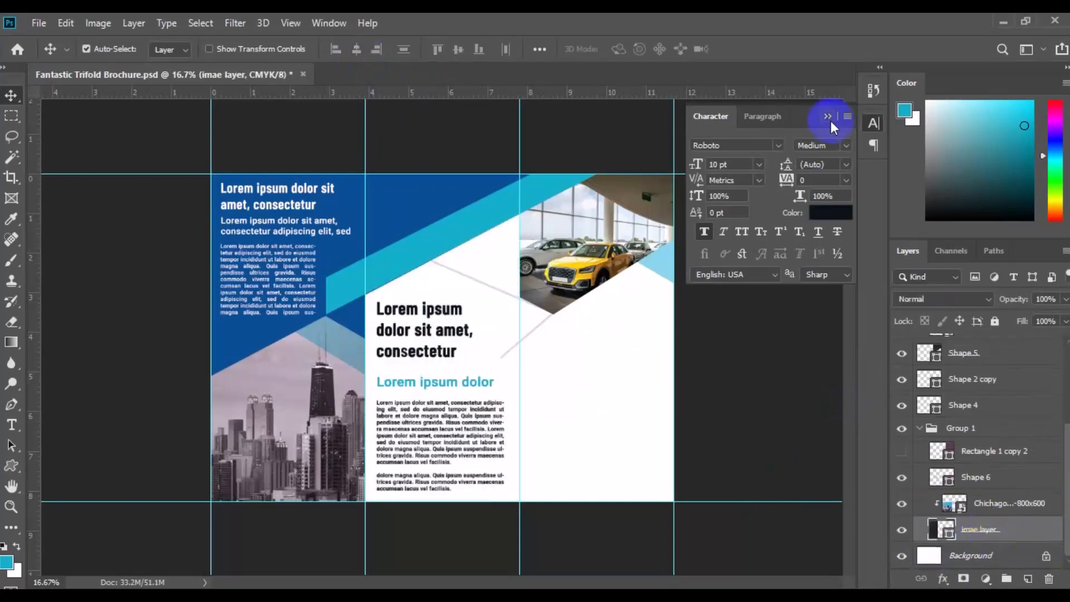
# Step: Duplicate the middle panel's subheading and body text as a group and align the copy to the canvas's right edge
pyautogui.click(828, 117)
pyautogui.click(444, 387)
pyautogui.click(900, 388)
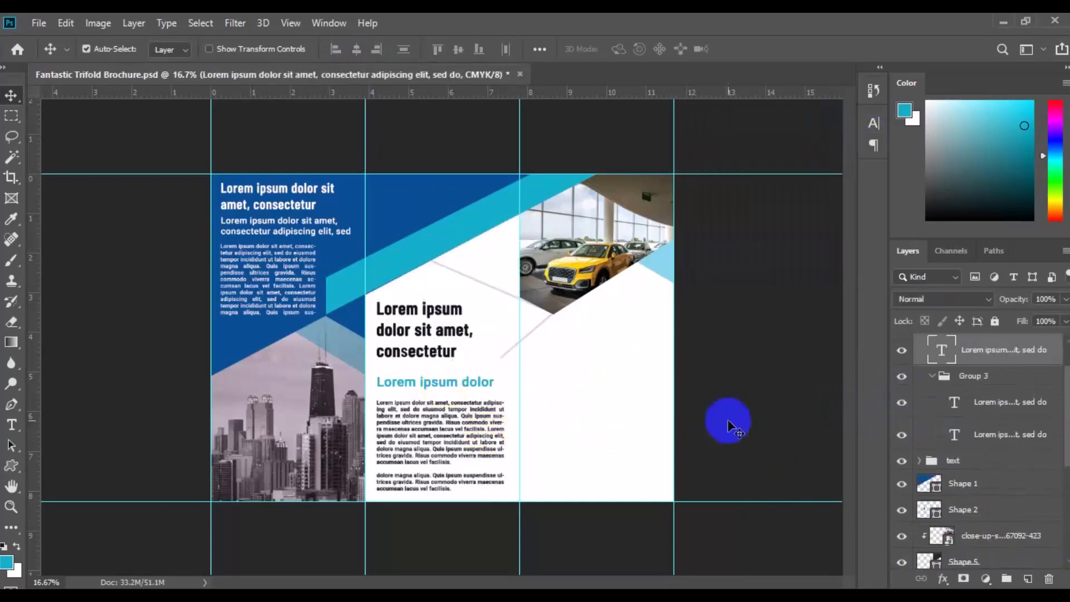
pyautogui.click(446, 407)
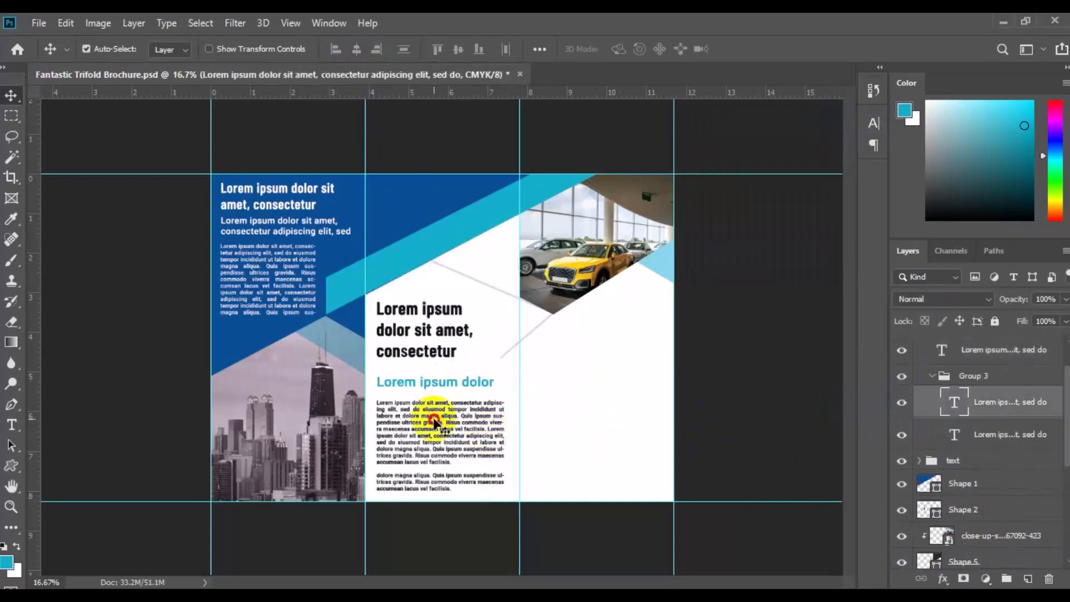
pyautogui.keyDown('shift'); pyautogui.click(981, 412); pyautogui.keyUp('shift')
pyautogui.hotkey('ctrl', 'g')
pyautogui.hotkey('ctrl', 'a')
pyautogui.click(377, 50)
pyautogui.hotkey('ctrl', 'd')
# Step: Show Rectangle 1 copy 2 and center the right panel's text group horizontally on it
pyautogui.click(1067, 550)
pyautogui.keyDown('ctrl'); pyautogui.click(1003, 470); pyautogui.keyUp('ctrl')
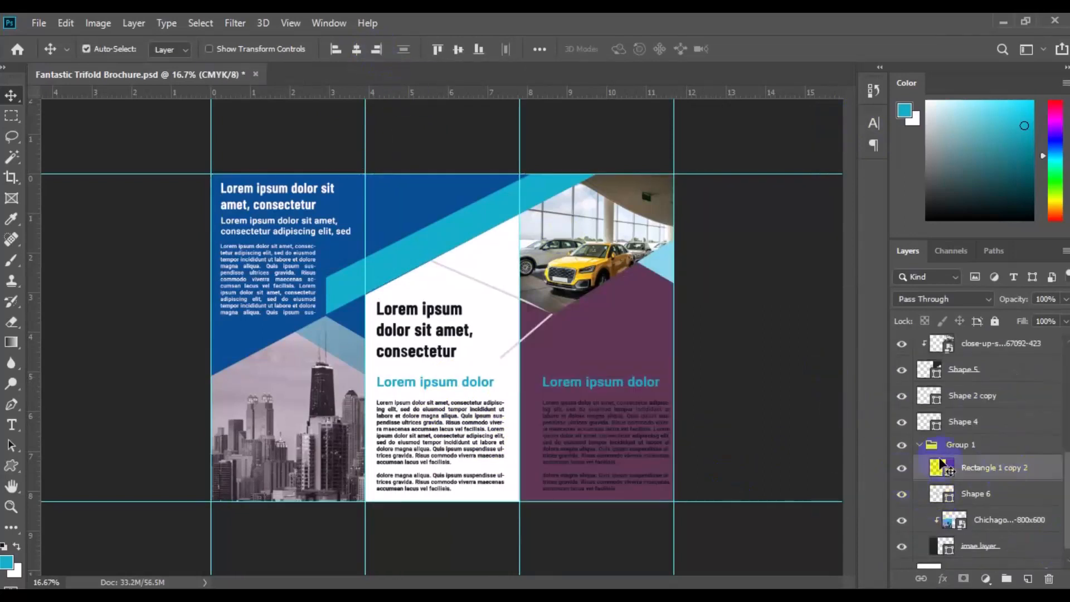
pyautogui.click(356, 51)
# Step: Delete the Rectangle 1 copy 2 layer and collapse Group 1
pyautogui.click(990, 469)
pyautogui.press('Delete')
pyautogui.click(920, 454)
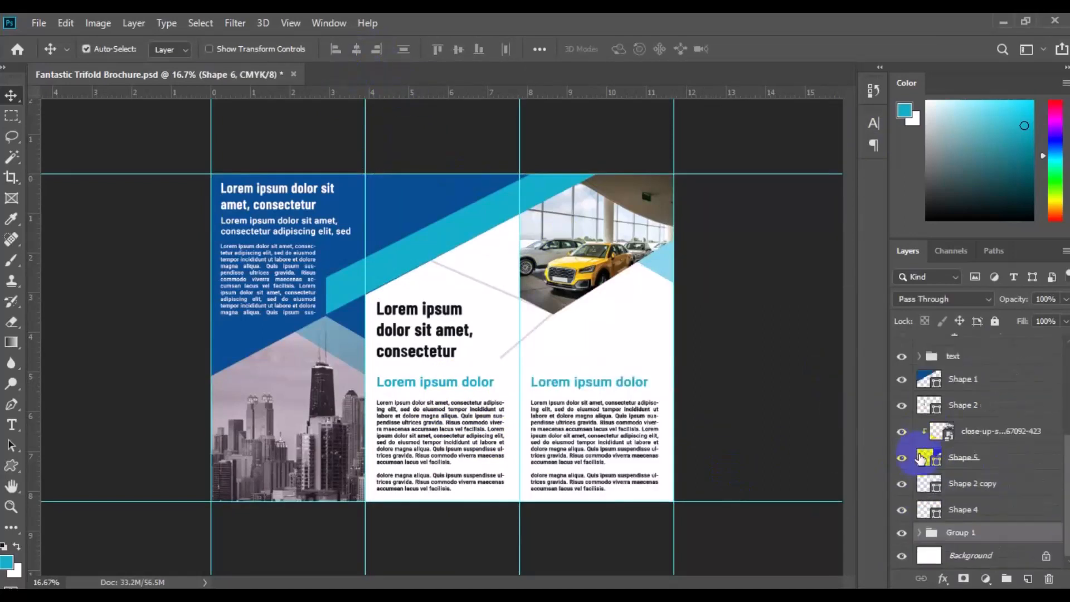
pyautogui.scroll(4, 917, 390)
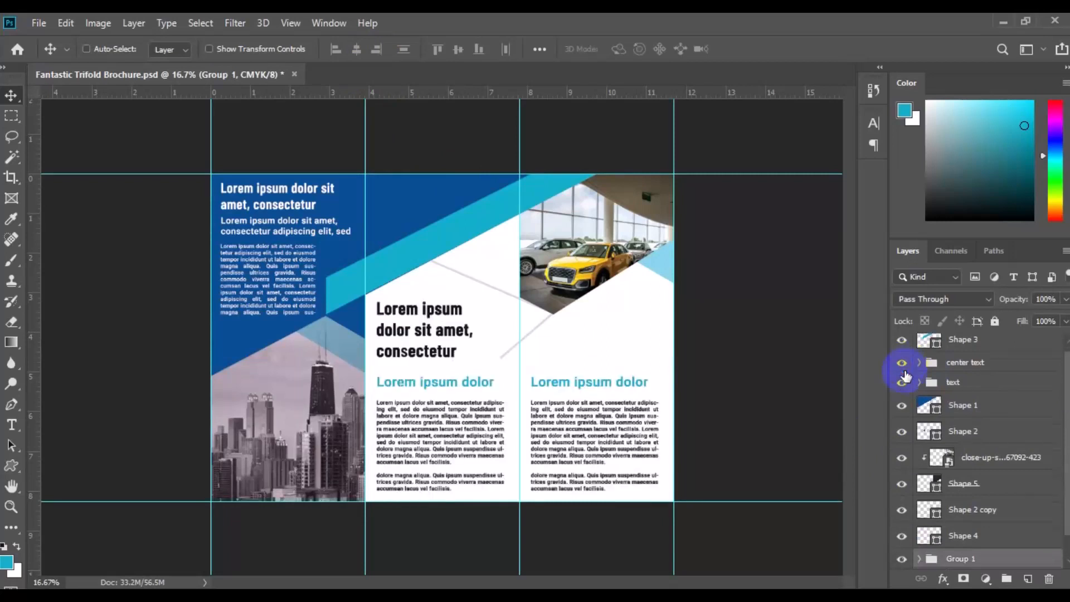